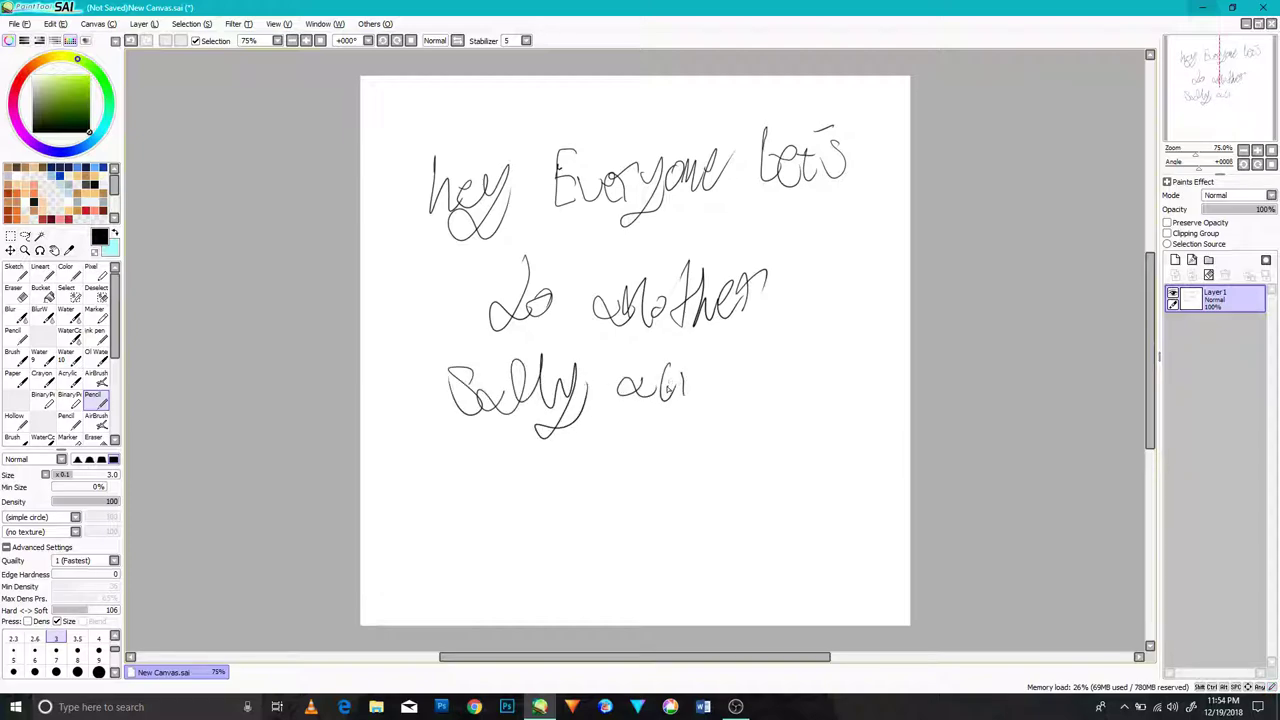
- Finish the handwritten greeting with the words "draw let's go" and add a smiley face below them
key(ctrl+z)
key(ctrl+z)
key(ctrl+z)
mouse_move(673, 376)
mouse_down()
mouse_move(706, 378)
mouse_move(643, 394)
mouse_move(657, 393)
mouse_up()
key(ctrl+z)
key(ctrl+z)
key(ctrl+z)
drag(660, 369, 678, 365)
mouse_move(697, 371)
mouse_down()
mouse_move(694, 382)
mouse_move(732, 348)
mouse_move(800, 396)
mouse_move(826, 344)
mouse_up()
drag(590, 466, 610, 478)
drag(676, 436, 666, 478)
drag(697, 435, 682, 480)
mouse_move(640, 474)
mouse_down()
mouse_move(712, 466)
mouse_move(698, 500)
mouse_move(748, 522)
mouse_up()
key(ctrl+z)
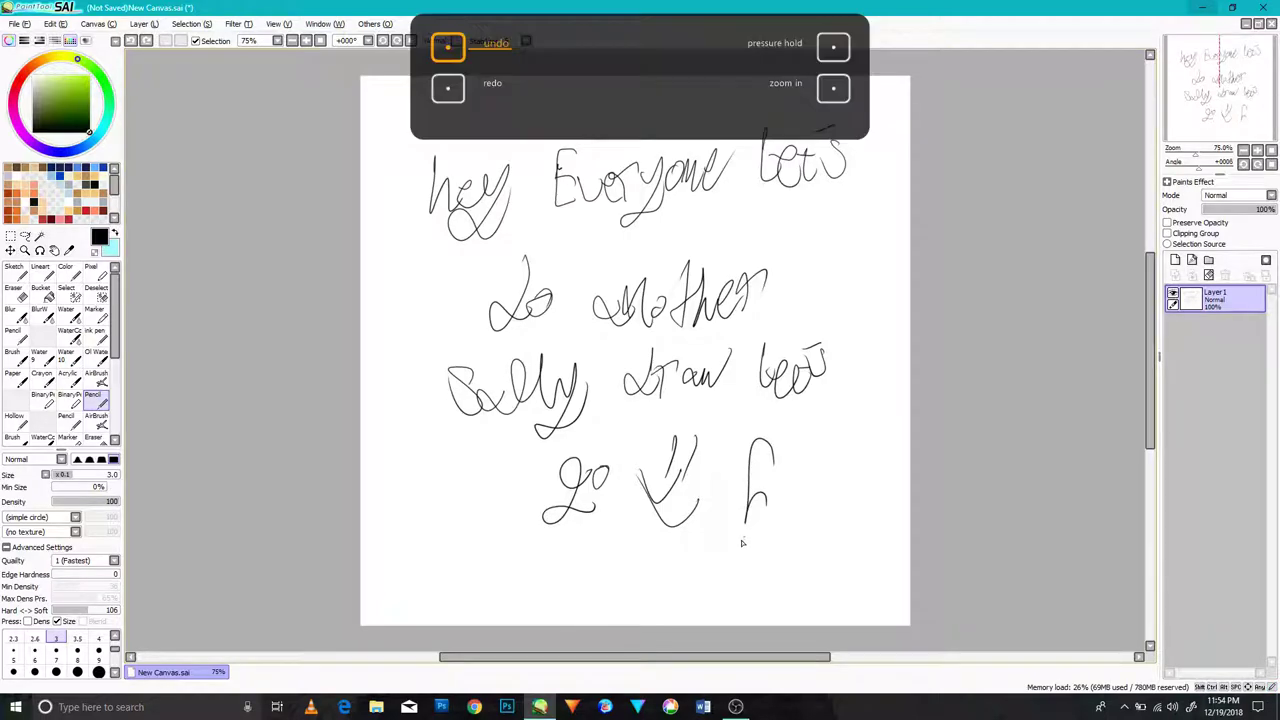
- Clear the handwriting from Layer1 and rename the layer DS
click(1209, 275)
double_click(1212, 294)
text(DS)
key(Return)
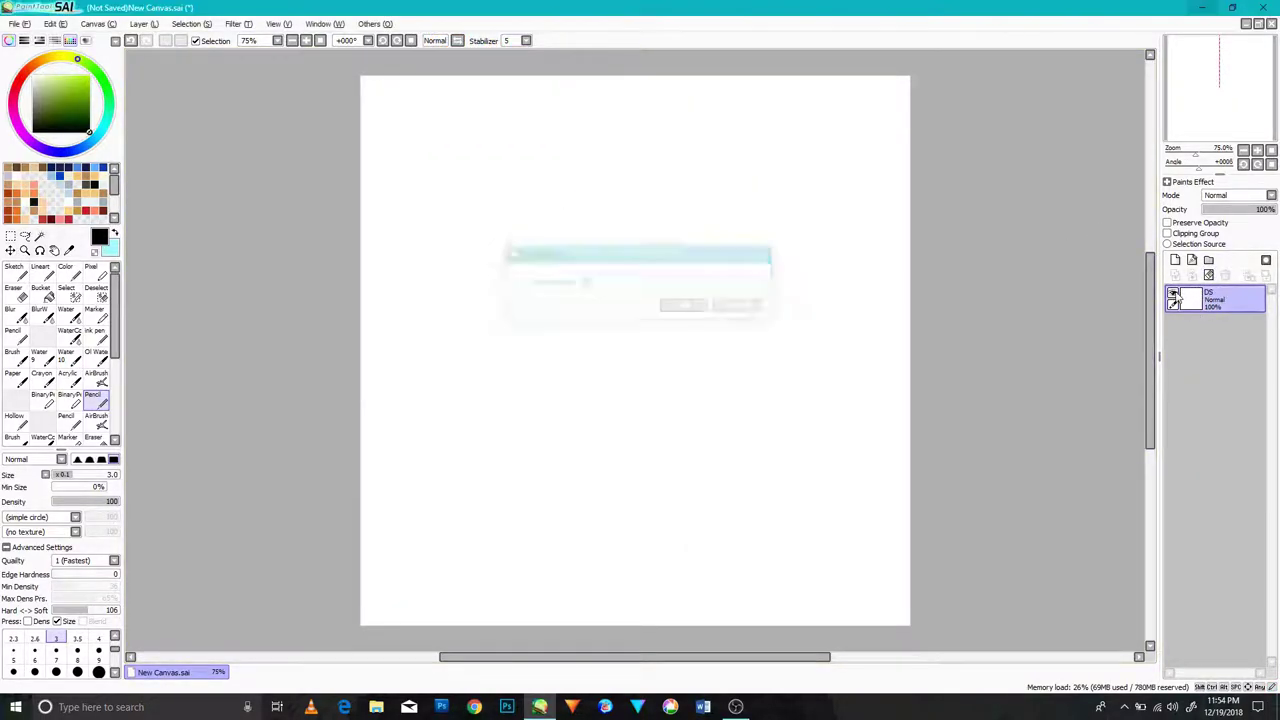
- Add a linework layer and draw a closed circle for the head on it with the Curve tool at size 3
click(1191, 260)
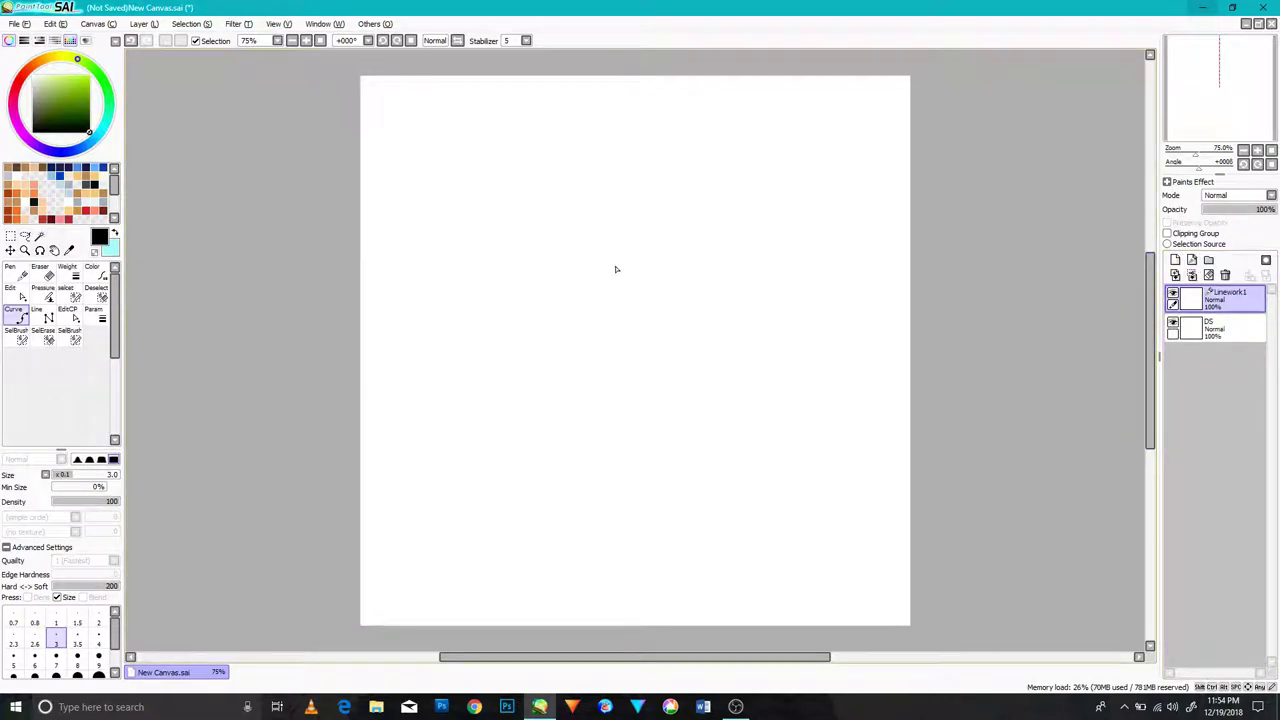
scroll(626, 251, up, 1)
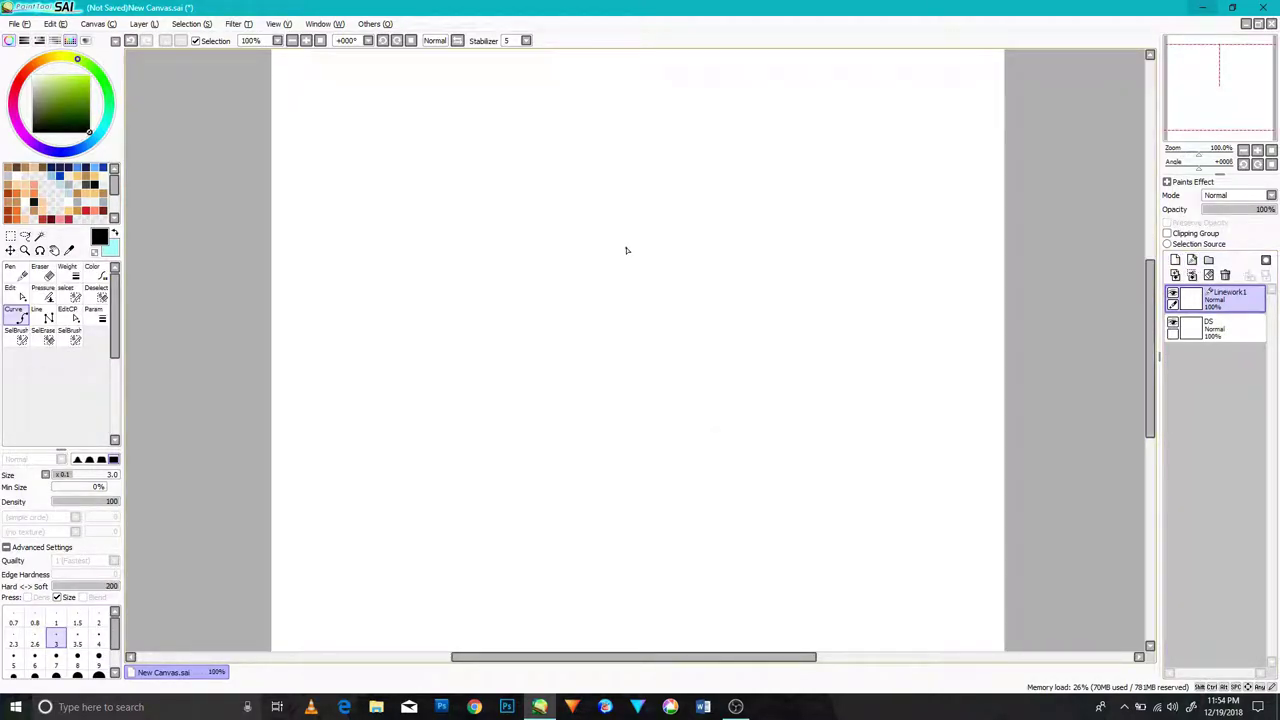
click(626, 249)
key(Delete)
key(Delete)
click(626, 249)
key(Delete)
key(Delete)
click(626, 249)
key(Delete)
key(Delete)
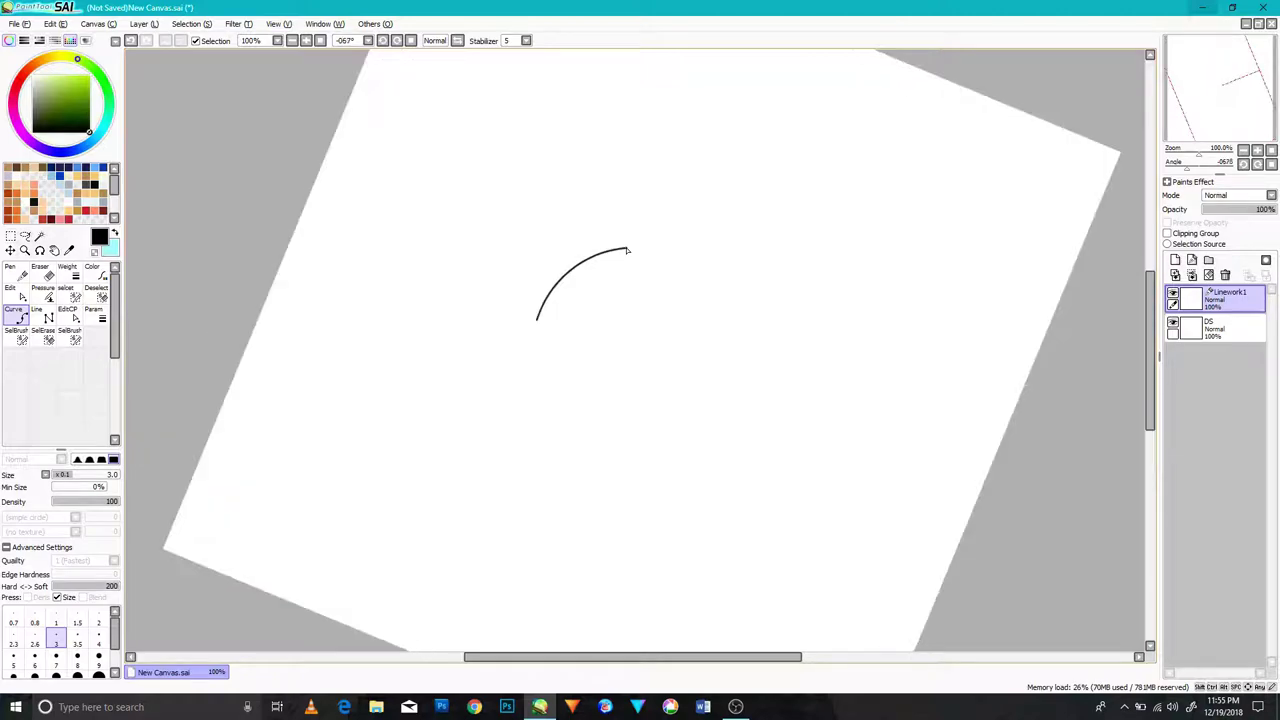
click(626, 249)
key(Delete)
key(Delete)
key(Delete)
drag(626, 250, 654, 214)
scroll(583, 317, up, 1)
scroll(808, 240, down, 1)
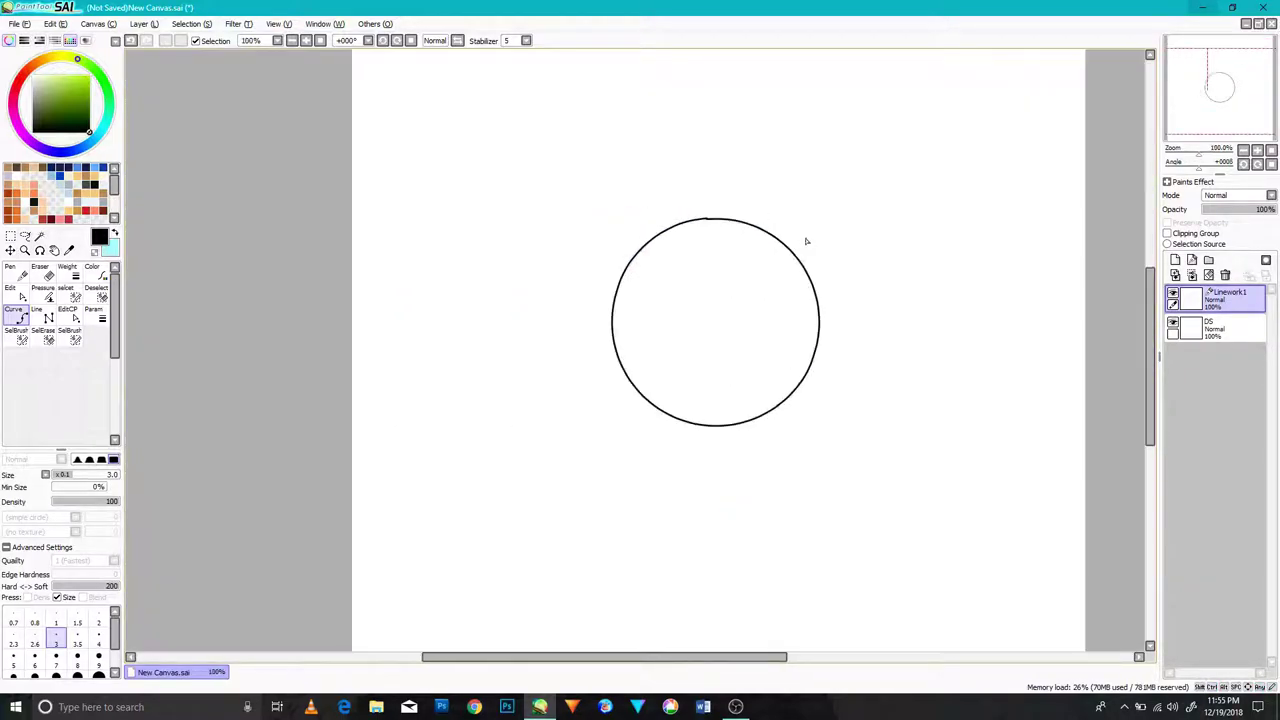
- Move the head circle higher on the canvas, leaving room below it for the body
click(11, 250)
drag(769, 328, 781, 192)
drag(867, 261, 851, 249)
drag(1153, 330, 1158, 304)
drag(758, 660, 773, 659)
- Merge the linework layer down into DS and set the DS layer's opacity to 46%
click(1192, 275)
click(1238, 208)
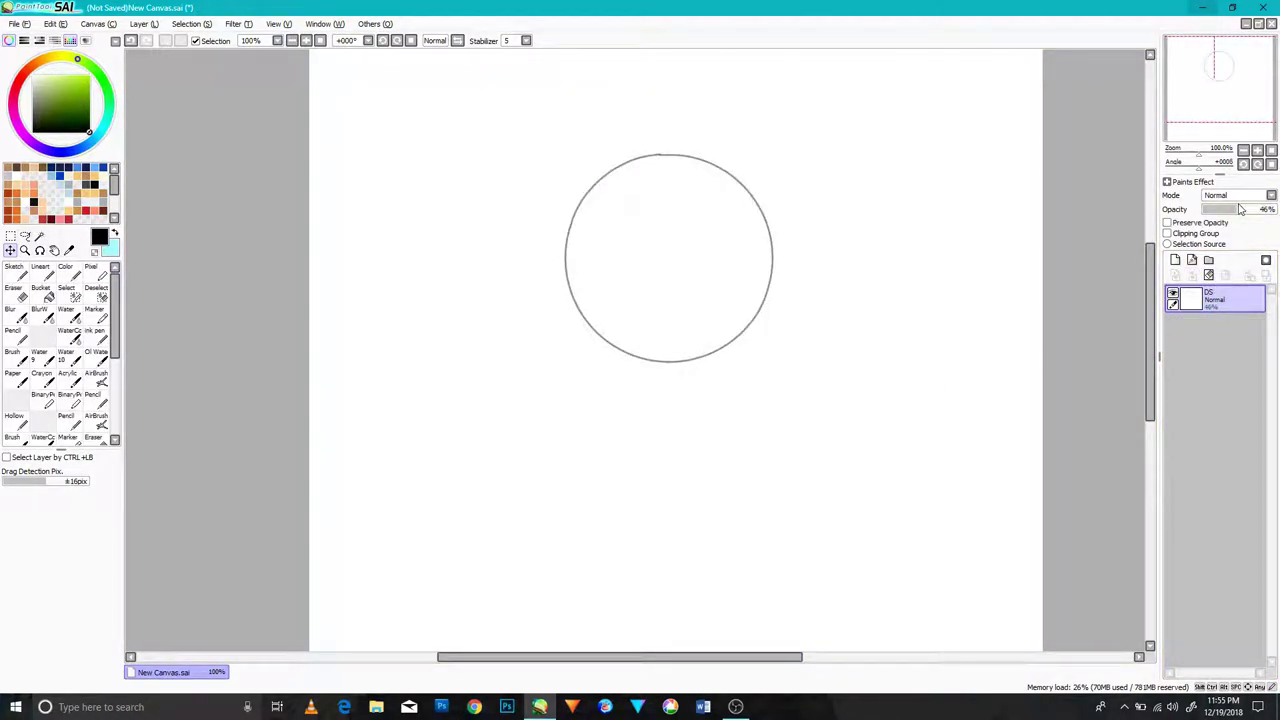
- Sketch curved vertical and horizontal face guidelines across the head circle with the Pencil at size 3
click(95, 400)
drag(658, 142, 628, 378)
drag(551, 265, 726, 258)
key(ctrl+z)
mouse_move(553, 259)
mouse_down()
mouse_move(634, 298)
mouse_move(806, 242)
mouse_up()
- Sketch an oval torso below the head and a wide rounded hip shape under it
mouse_move(711, 357)
mouse_down()
mouse_move(677, 462)
mouse_move(653, 475)
mouse_move(616, 472)
mouse_move(594, 442)
mouse_move(581, 376)
mouse_move(587, 356)
mouse_move(623, 467)
mouse_move(628, 533)
mouse_move(602, 465)
mouse_move(613, 523)
mouse_move(700, 476)
mouse_up()
key(ctrl+z)
drag(598, 468, 714, 508)
drag(679, 462, 714, 506)
- Add a new layer and draw the pointed ear and the cheek line on the head's right side
click(1175, 260)
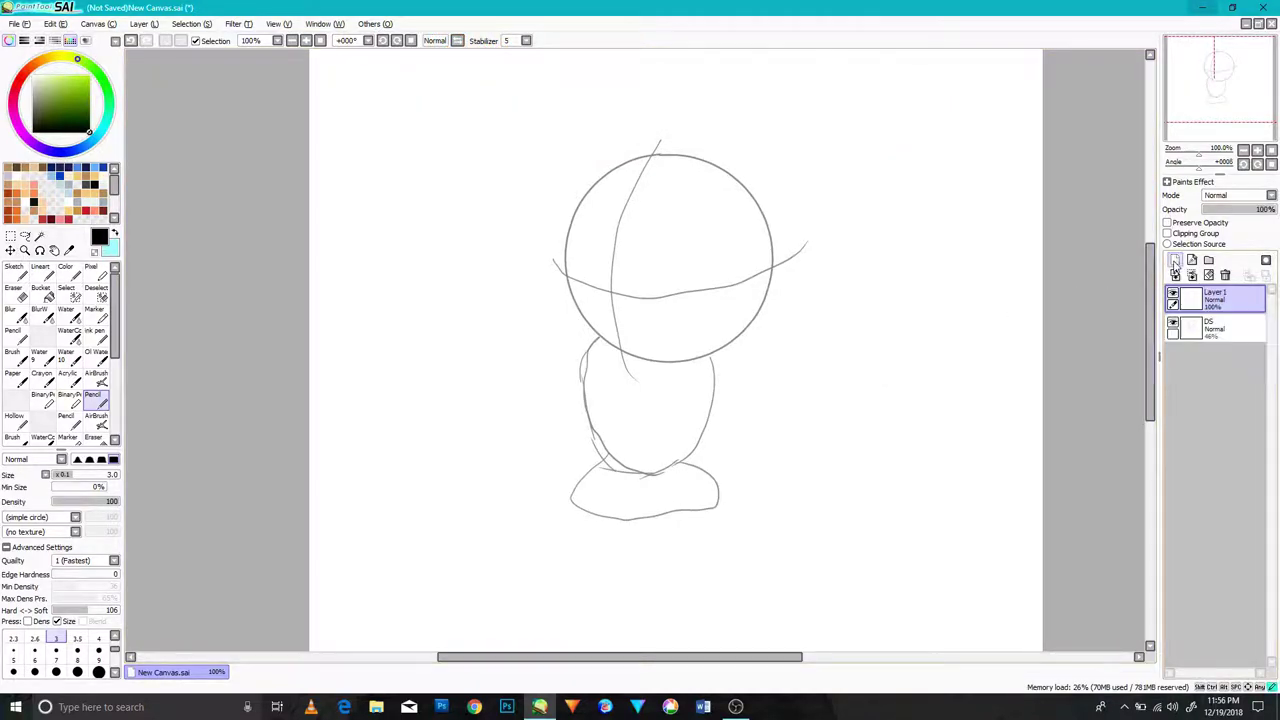
drag(766, 236, 829, 203)
key(ctrl+z)
mouse_move(737, 232)
mouse_down()
mouse_move(775, 196)
mouse_move(774, 262)
mouse_move(803, 186)
mouse_up()
drag(772, 270, 803, 187)
drag(773, 265, 743, 320)
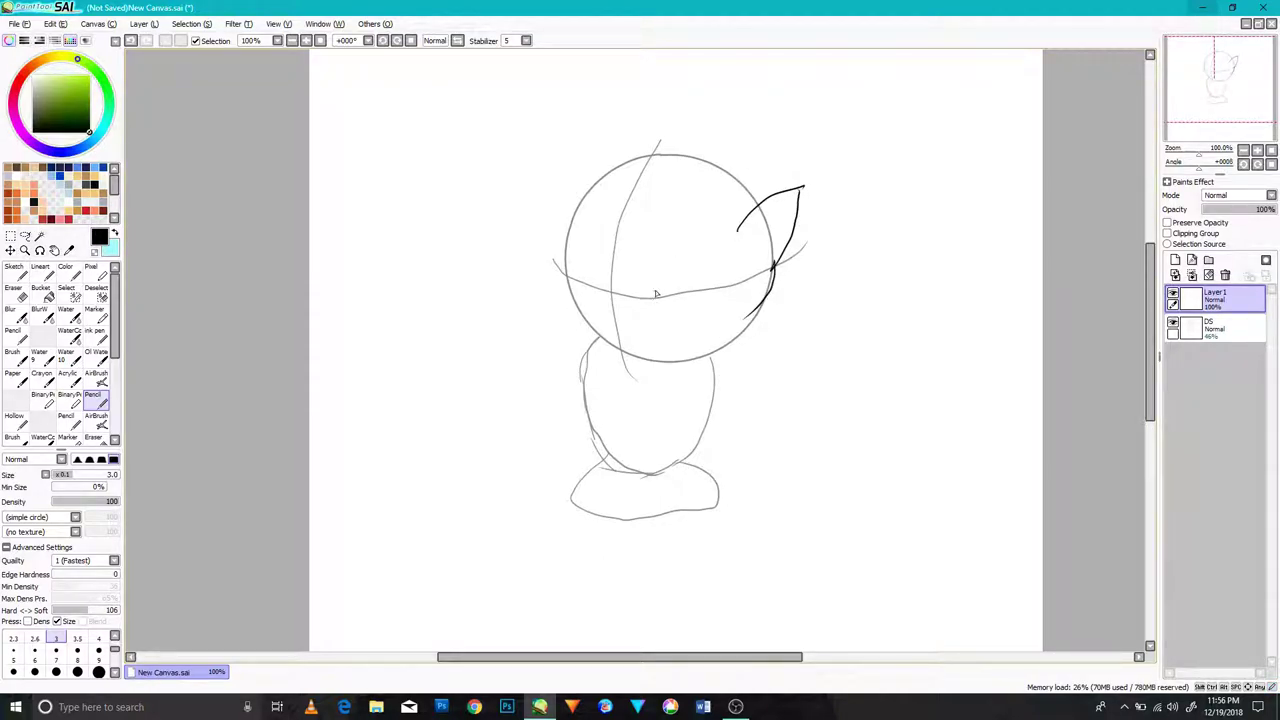
- Draw the swept bangs over the forehead and the large rounded hair outline above the head circle
mouse_move(745, 230)
mouse_down()
mouse_move(656, 210)
mouse_move(662, 270)
mouse_up()
mouse_move(606, 205)
mouse_down()
mouse_move(660, 268)
mouse_move(584, 242)
mouse_move(561, 152)
mouse_up()
mouse_move(785, 186)
mouse_down()
mouse_move(672, 104)
mouse_move(588, 83)
mouse_move(567, 232)
mouse_up()
- Draw spiky fur tufts on both cheeks and join them with a curved jawline
mouse_move(561, 290)
mouse_down()
mouse_move(568, 230)
mouse_move(545, 262)
mouse_move(583, 322)
mouse_up()
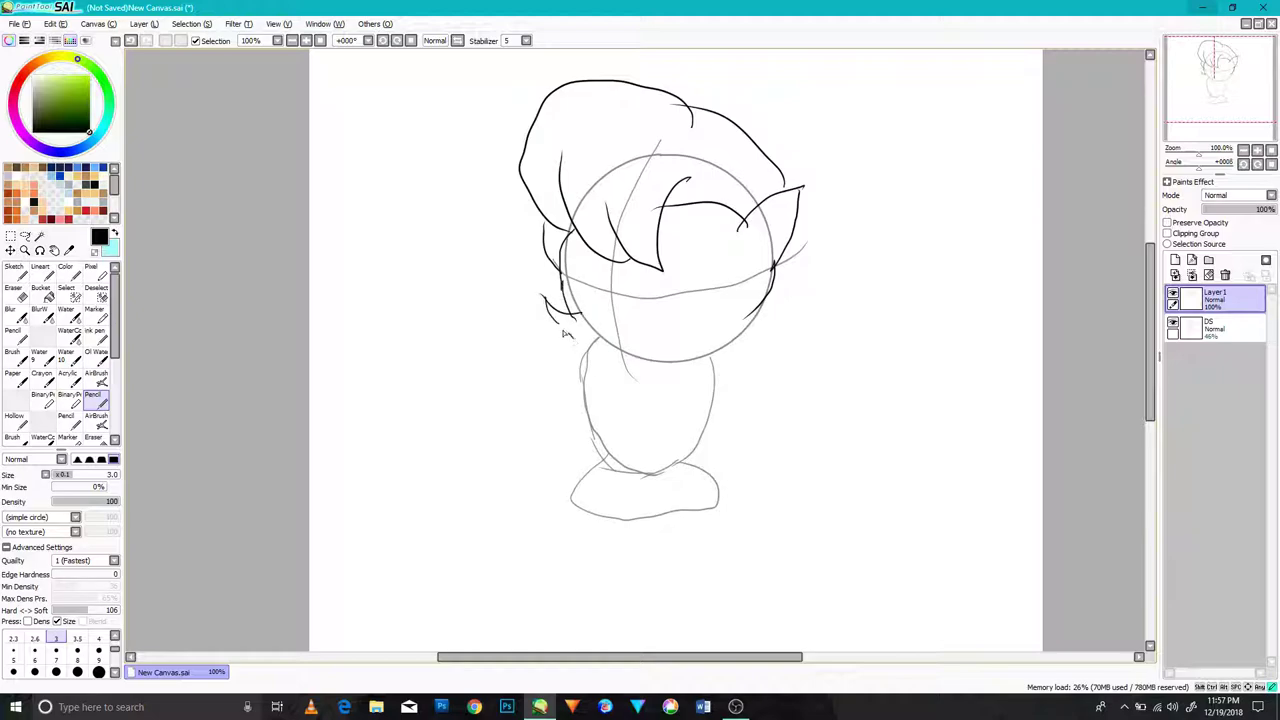
drag(745, 316, 779, 294)
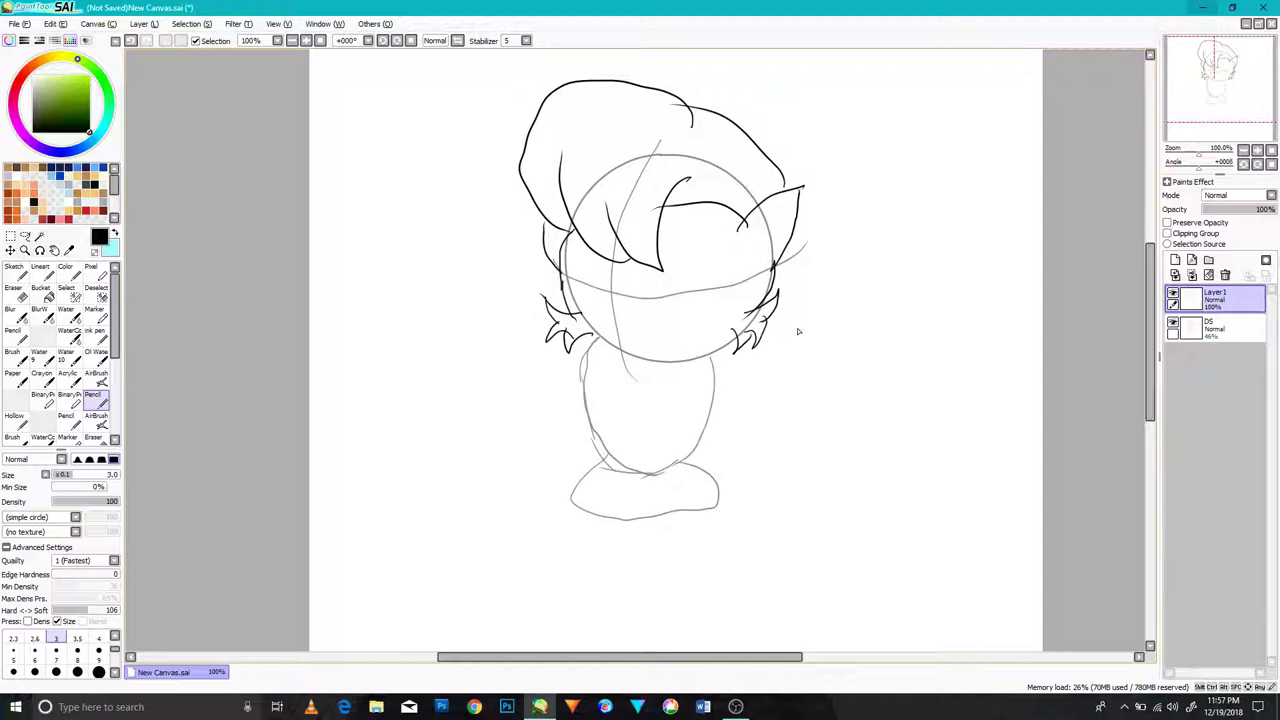
drag(728, 342, 572, 347)
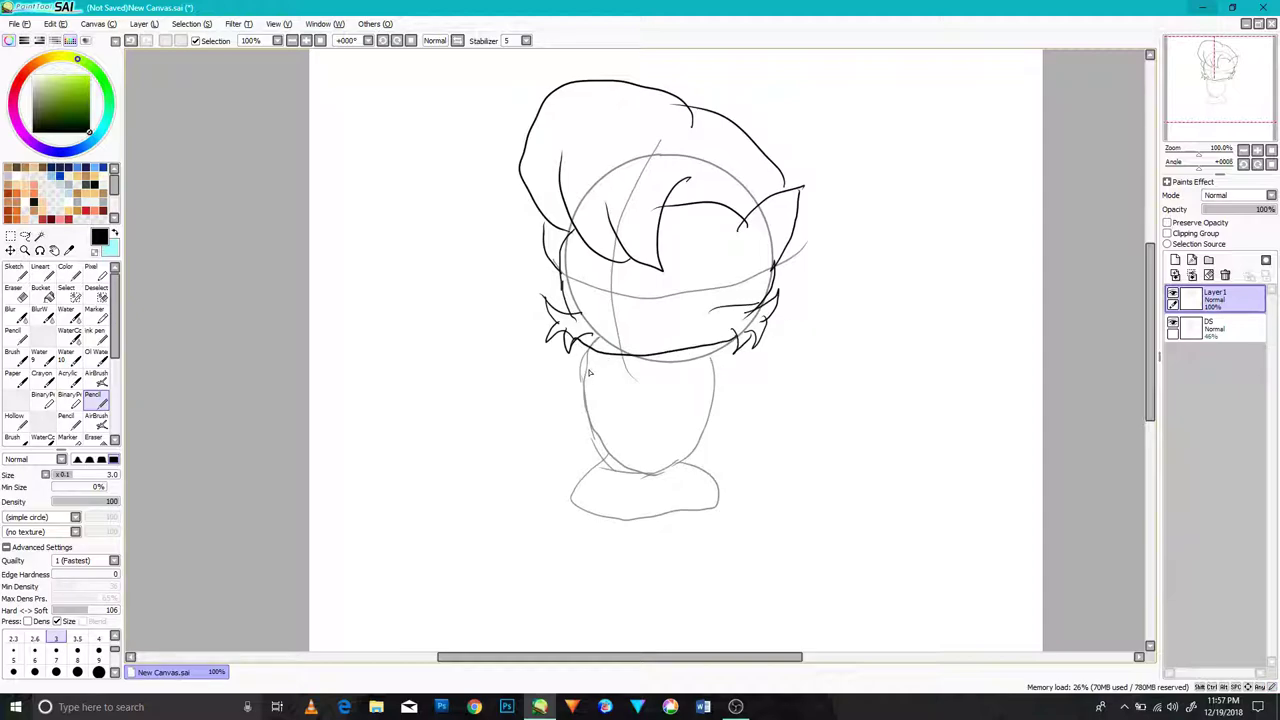
key(ctrl+z)
drag(736, 340, 591, 336)
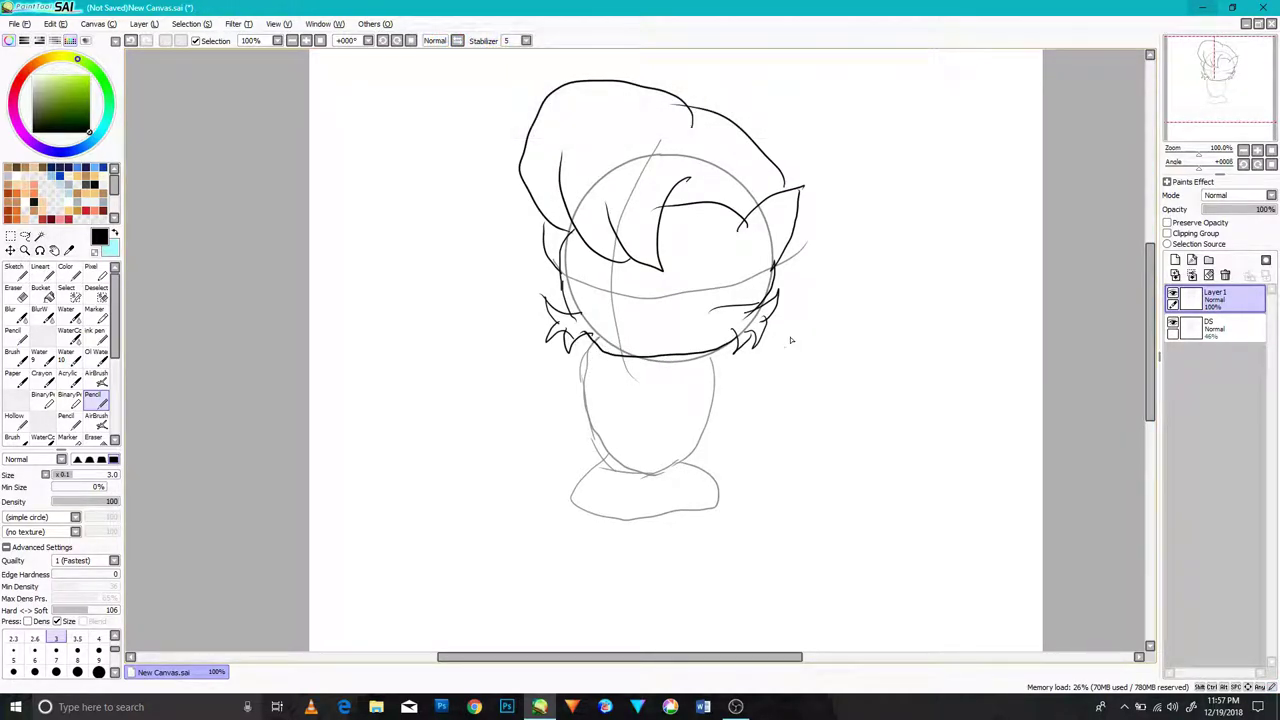
- Draw the pointed hair strands hanging behind the ear on the head's right side
drag(800, 207, 807, 295)
drag(746, 338, 806, 388)
drag(786, 328, 798, 376)
drag(808, 290, 842, 368)
drag(842, 368, 780, 330)
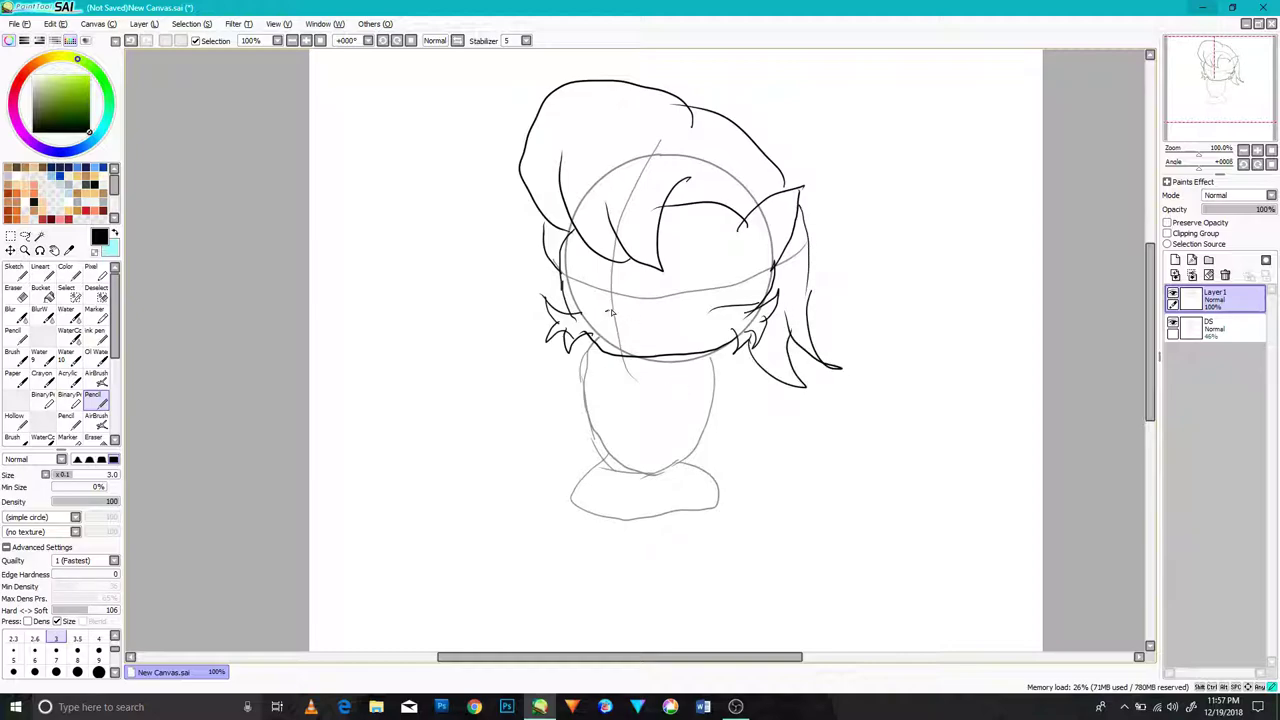
- Draw the nose, the smiling mouth and the larger right eye with its eyelid and pupil
drag(656, 338, 682, 328)
drag(680, 310, 692, 322)
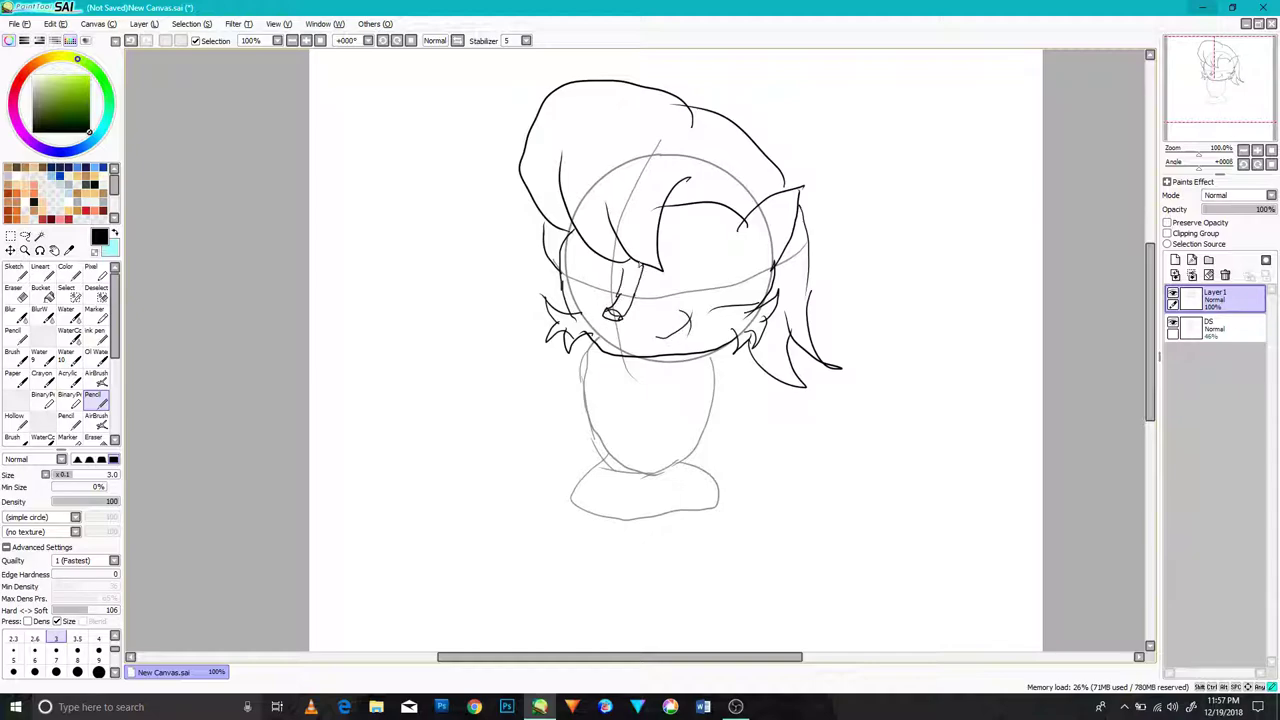
mouse_move(723, 305)
mouse_down()
mouse_move(690, 219)
mouse_move(658, 238)
mouse_up()
mouse_move(656, 300)
mouse_down()
mouse_move(698, 297)
mouse_move(668, 293)
mouse_move(661, 273)
mouse_move(720, 259)
mouse_move(664, 302)
mouse_up()
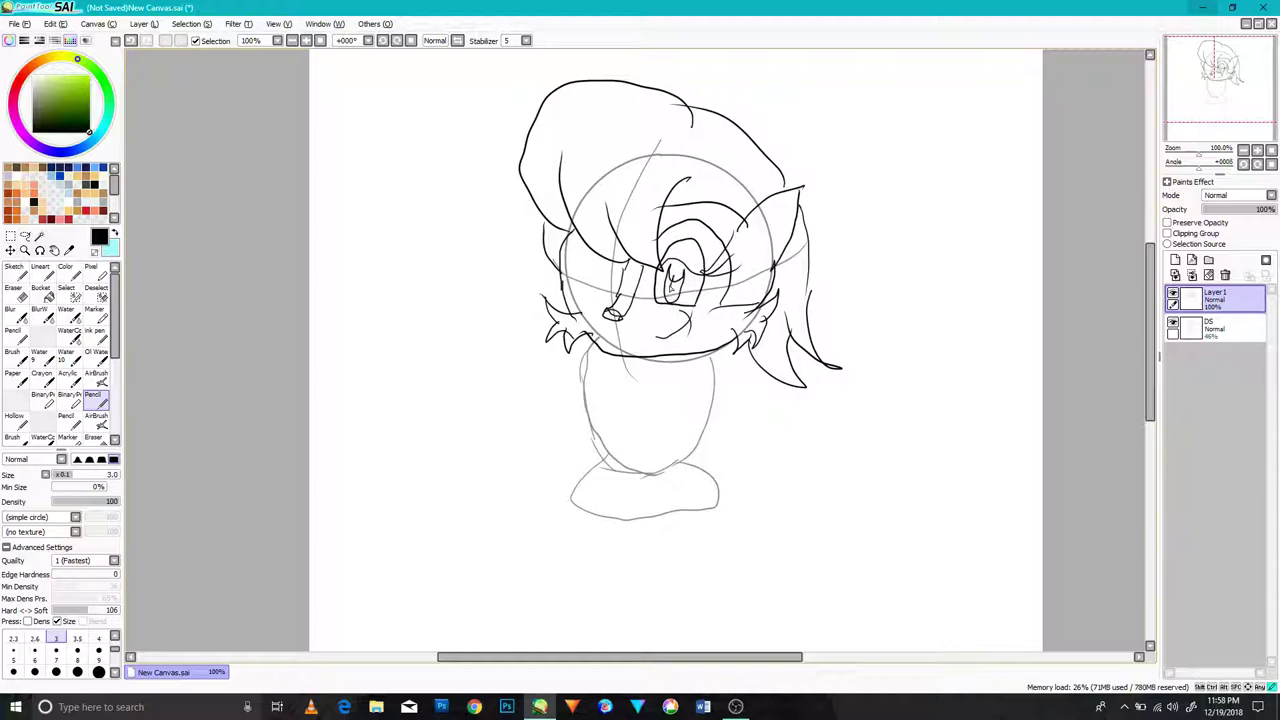
- Draw the smaller left eye with its pupil and lashes at the face's edge
drag(577, 312, 585, 250)
key(ctrl+z)
mouse_move(577, 308)
mouse_down()
mouse_move(577, 240)
mouse_move(614, 290)
mouse_move(566, 220)
mouse_move(550, 230)
mouse_up()
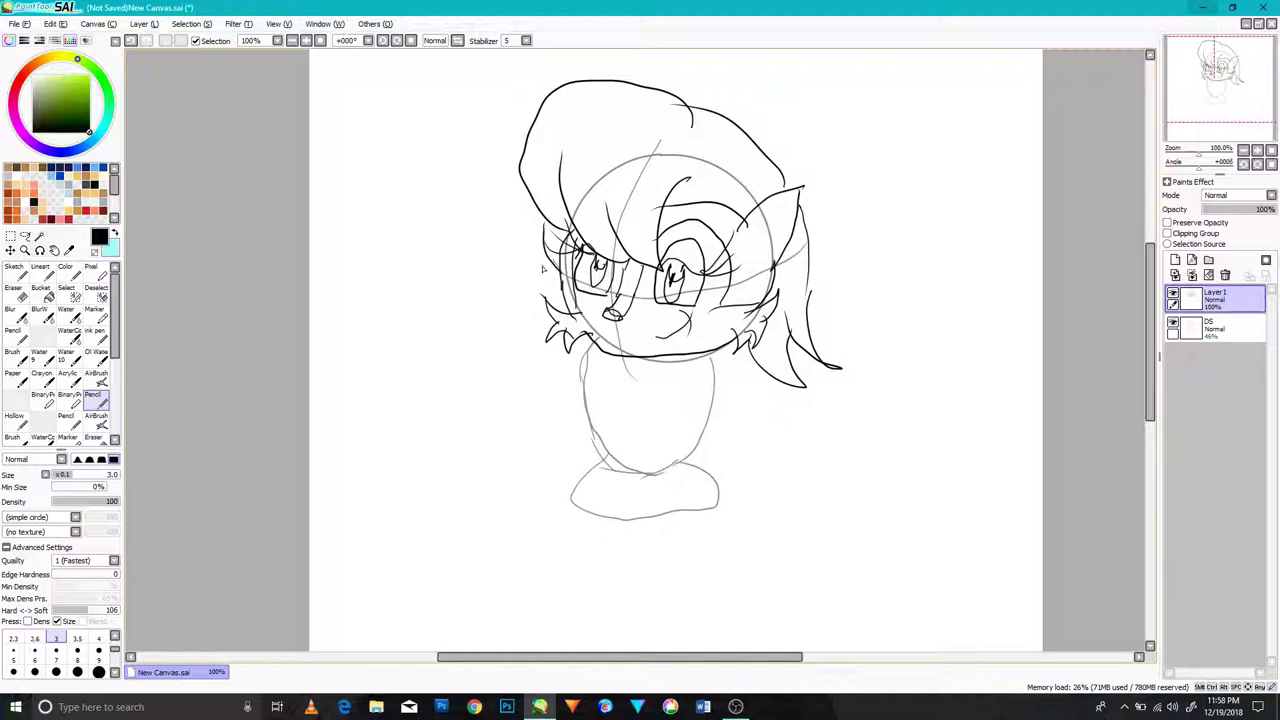
- Draw the open vest with its pointed collar on both sides and the rounded torso between its edges
drag(665, 372, 626, 401)
mouse_move(682, 465)
mouse_down()
mouse_move(670, 378)
mouse_move(716, 394)
mouse_move(684, 454)
mouse_up()
drag(705, 406, 689, 463)
drag(604, 354, 569, 412)
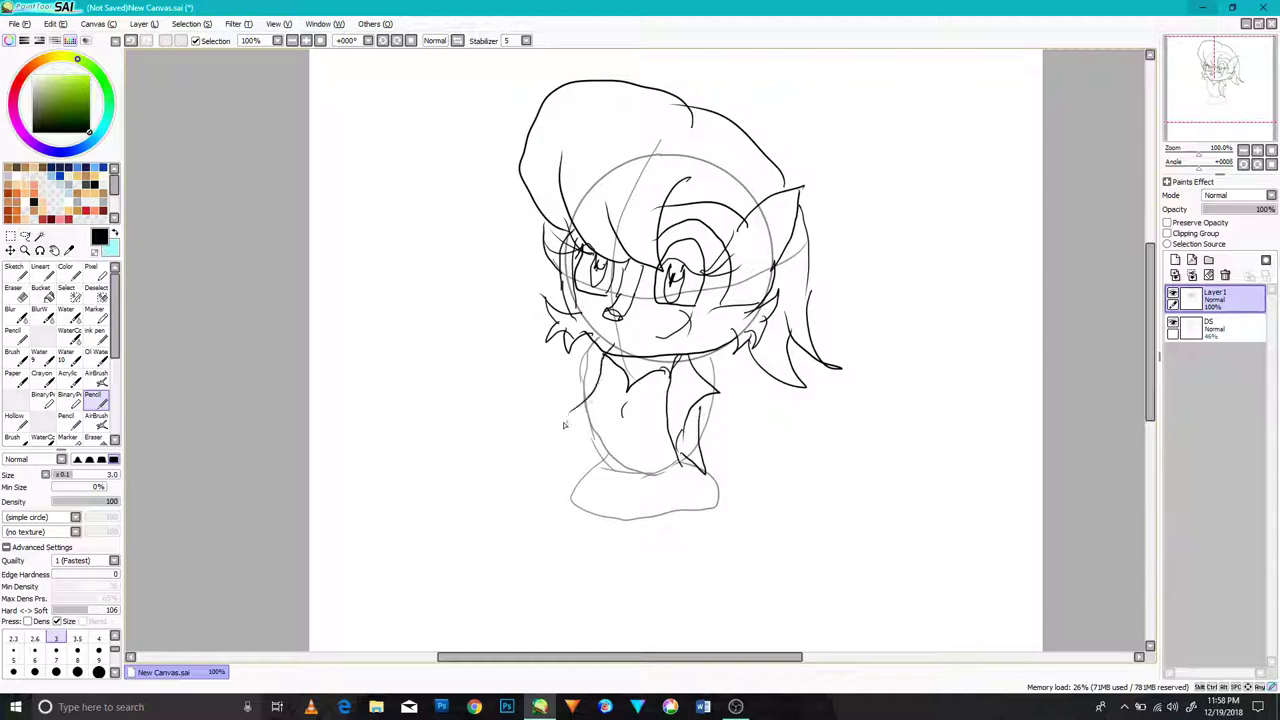
mouse_move(598, 340)
mouse_down()
mouse_move(538, 372)
mouse_move(566, 438)
mouse_up()
drag(584, 392, 588, 477)
drag(676, 455, 594, 466)
key(ctrl+z)
drag(683, 462, 598, 472)
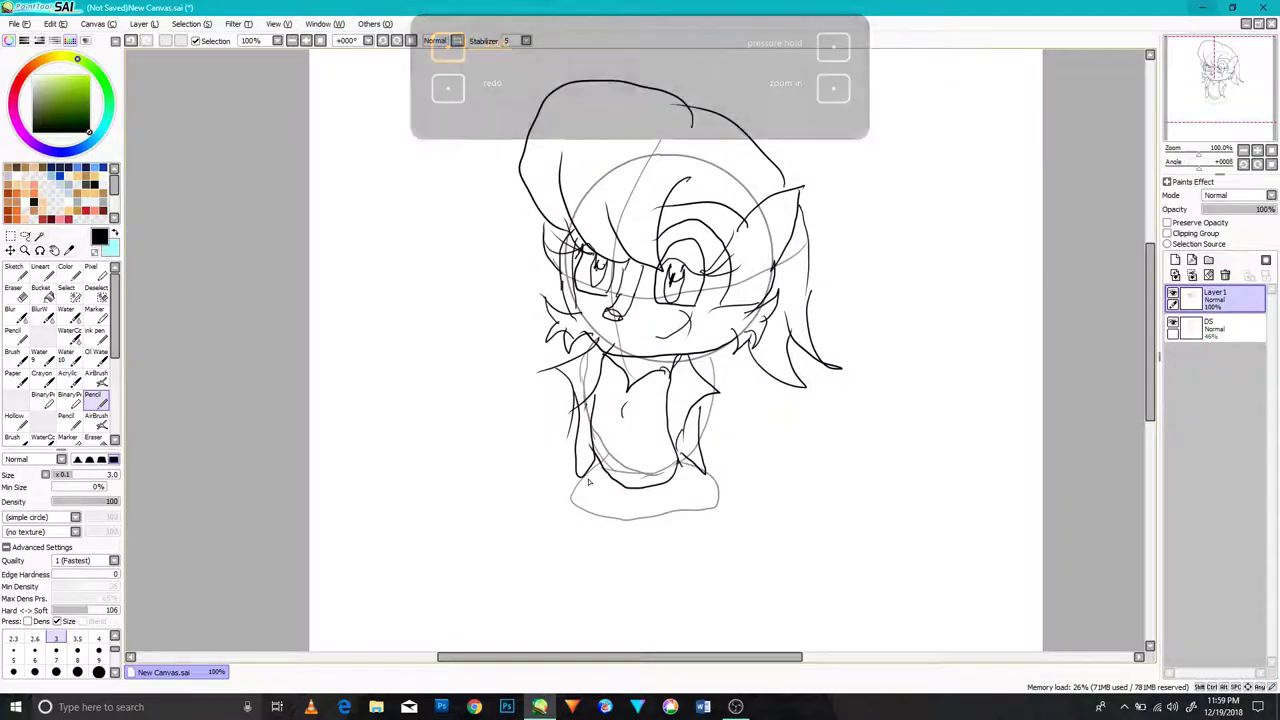
- Draw the inner and outer lines of both legs down from the hips
mouse_move(658, 514)
mouse_down()
mouse_move(682, 632)
mouse_move(600, 600)
mouse_up()
drag(734, 602, 689, 470)
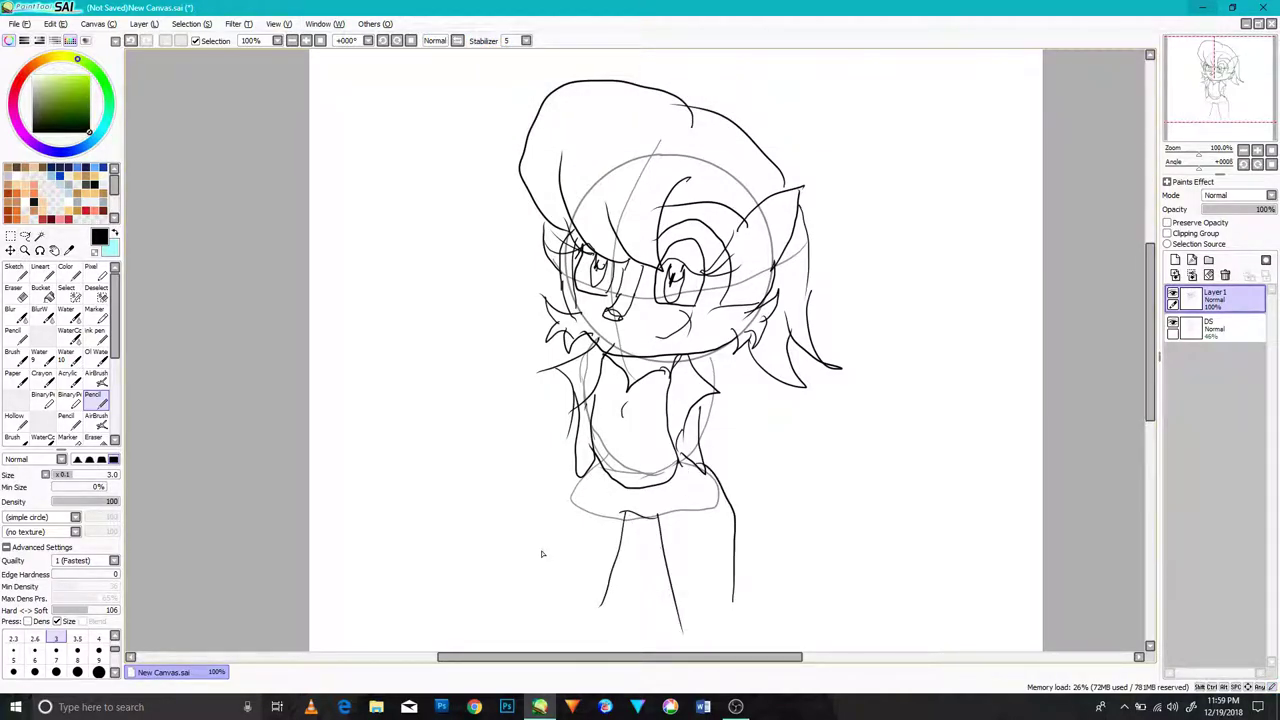
key(ctrl+z)
drag(718, 620, 702, 486)
drag(560, 590, 571, 510)
- Draw curved arm lines hanging down from the shoulders on both sides of the vest
drag(565, 374, 516, 464)
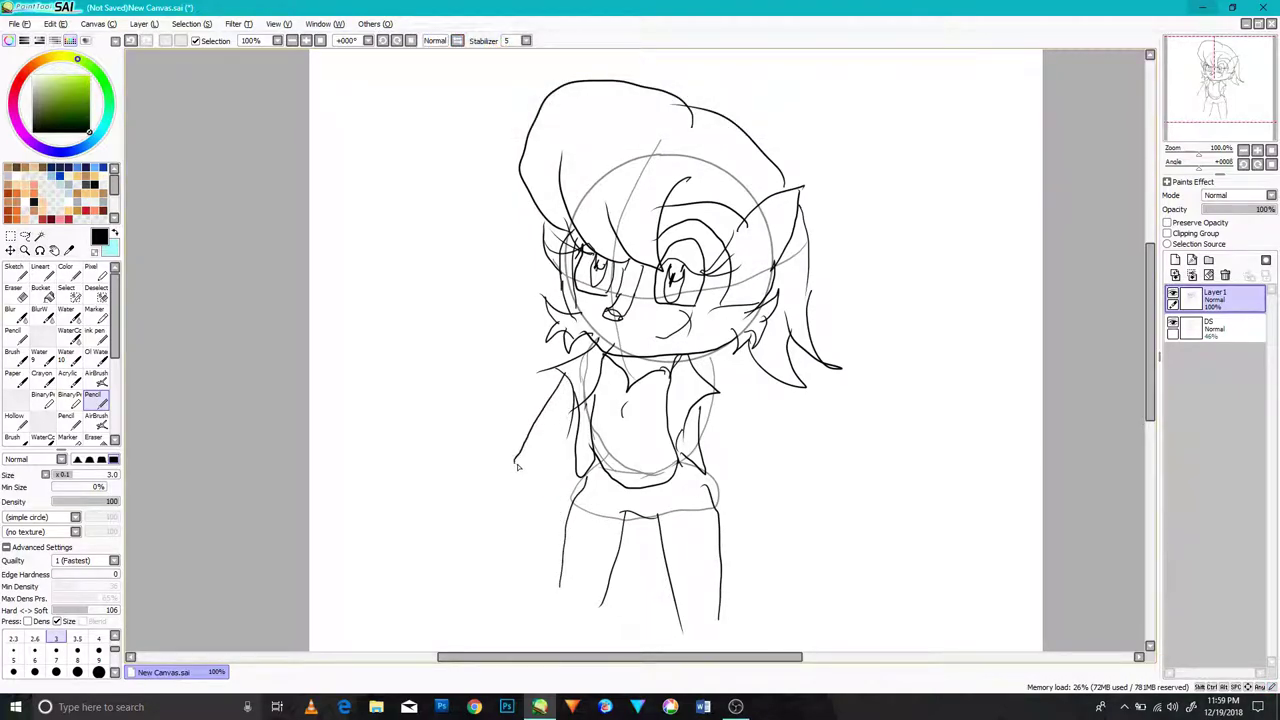
key(ctrl+z)
drag(576, 382, 556, 540)
drag(712, 398, 729, 538)
- Draw folded boot cuffs and the upper boot shafts around the ends of both legs
scroll(537, 590, down, 3)
drag(558, 492, 607, 502)
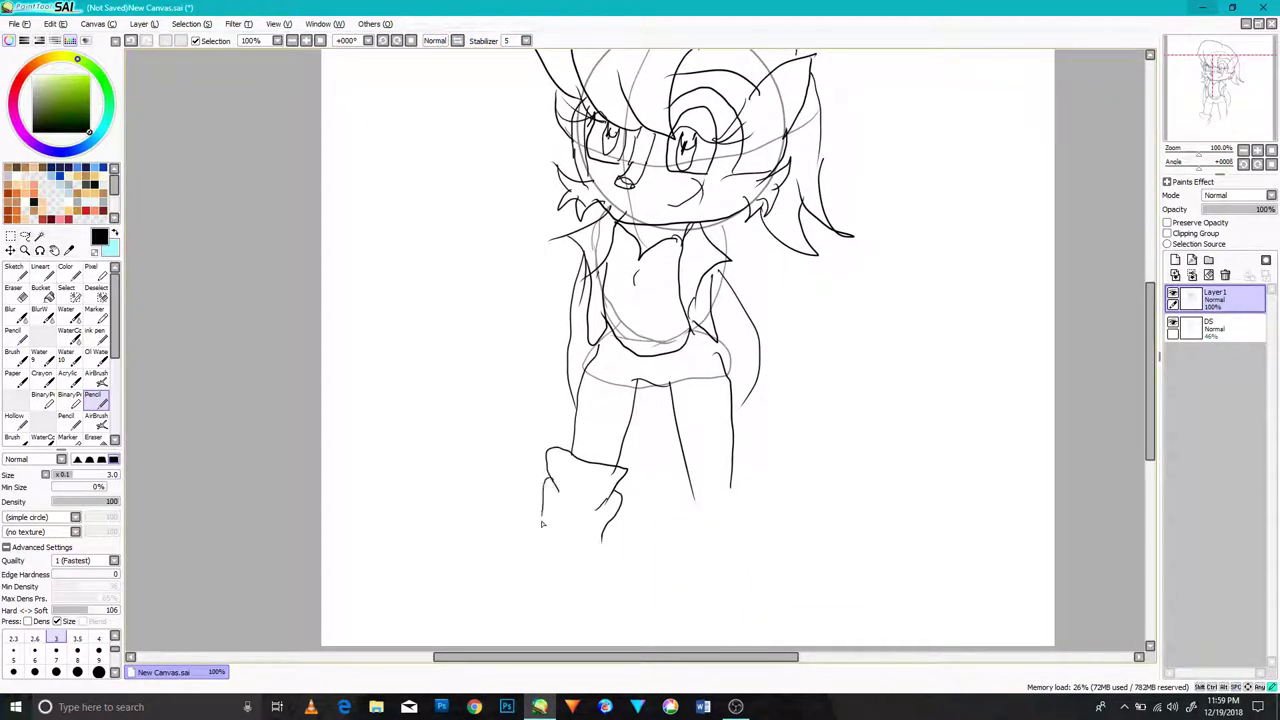
mouse_move(685, 471)
mouse_down()
mouse_move(742, 501)
mouse_move(687, 508)
mouse_move(731, 546)
mouse_up()
drag(676, 496, 680, 542)
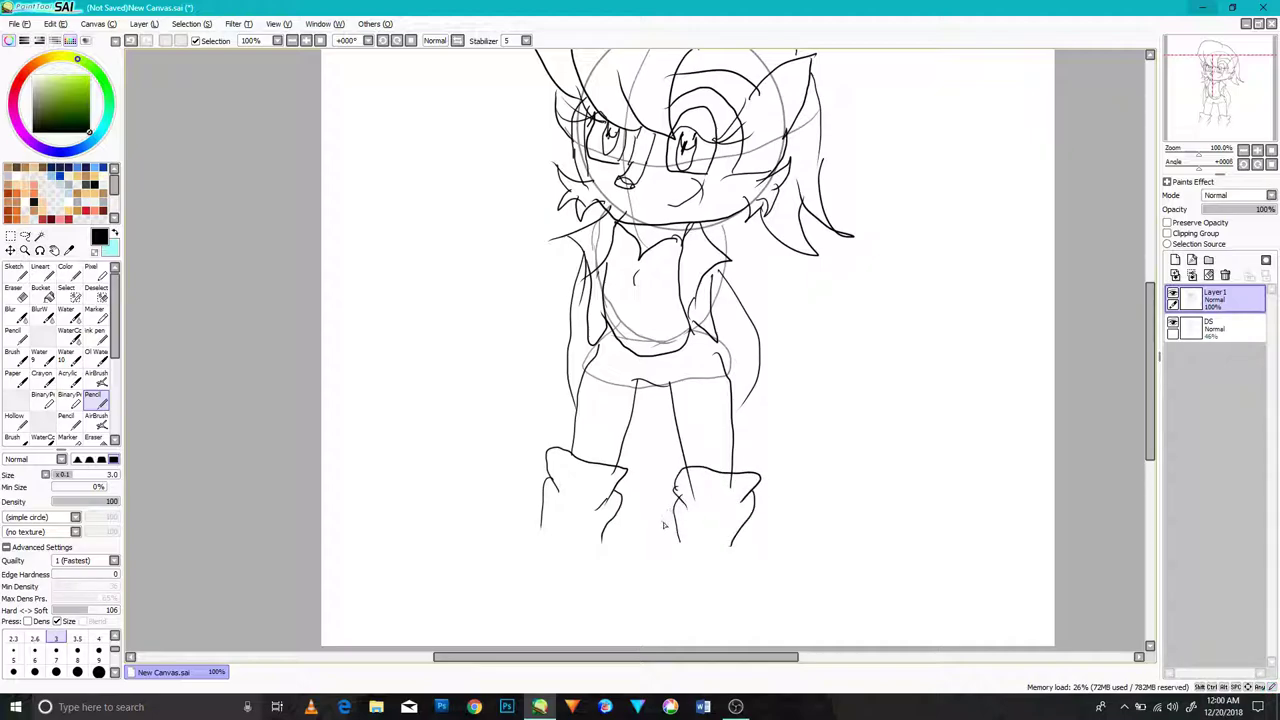
- Draw the foot of the left boot with its sole, heel and rounded toe panel
drag(612, 517, 601, 596)
mouse_move(545, 508)
mouse_down()
mouse_move(465, 606)
mouse_move(598, 596)
mouse_move(560, 628)
mouse_move(485, 635)
mouse_move(465, 600)
mouse_up()
mouse_move(559, 580)
mouse_down()
mouse_move(490, 599)
mouse_move(519, 557)
mouse_move(502, 596)
mouse_up()
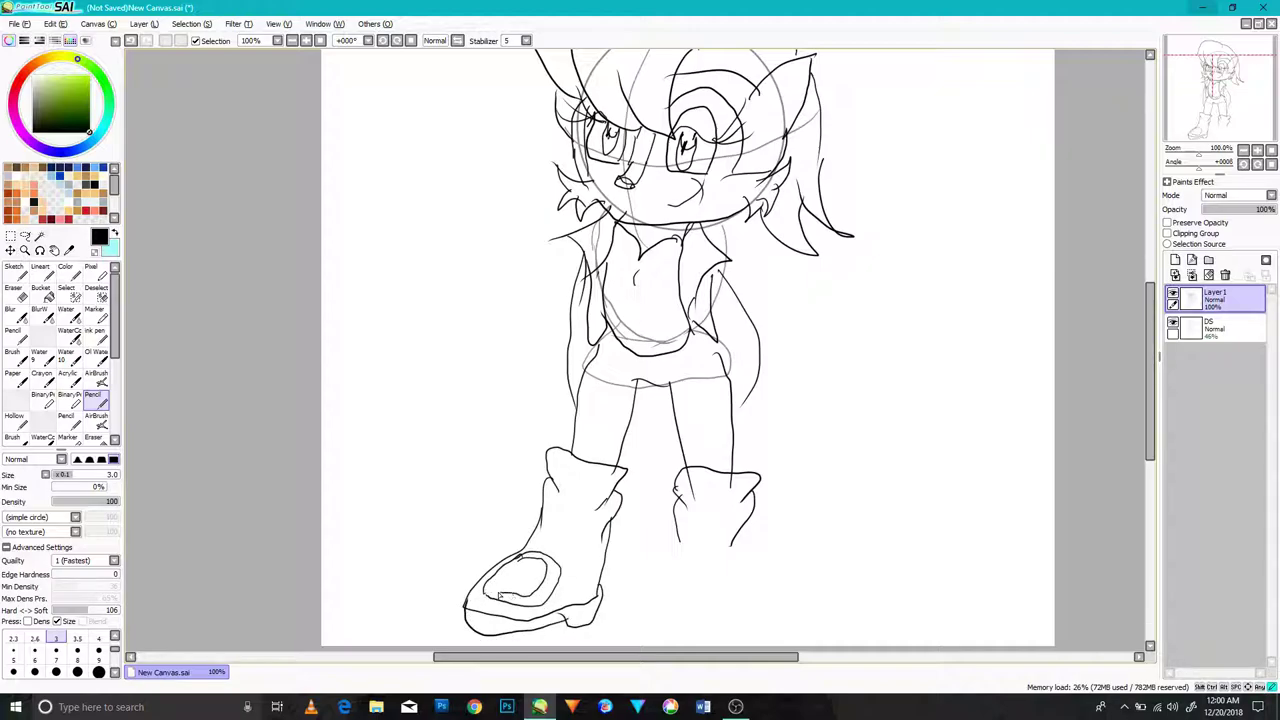
- Draw the foot of the right boot with its sole, heel and squared toe panel
drag(661, 573, 609, 616)
mouse_move(748, 523)
mouse_down()
mouse_move(654, 623)
mouse_move(676, 608)
mouse_move(670, 622)
mouse_move(661, 572)
mouse_move(617, 616)
mouse_move(713, 620)
mouse_move(617, 640)
mouse_move(687, 574)
mouse_move(664, 610)
mouse_up()
key(ctrl+z)
key(ctrl+z)
key(ctrl+z)
key(ctrl+z)
mouse_move(641, 607)
mouse_down()
mouse_move(659, 567)
mouse_move(643, 606)
mouse_up()
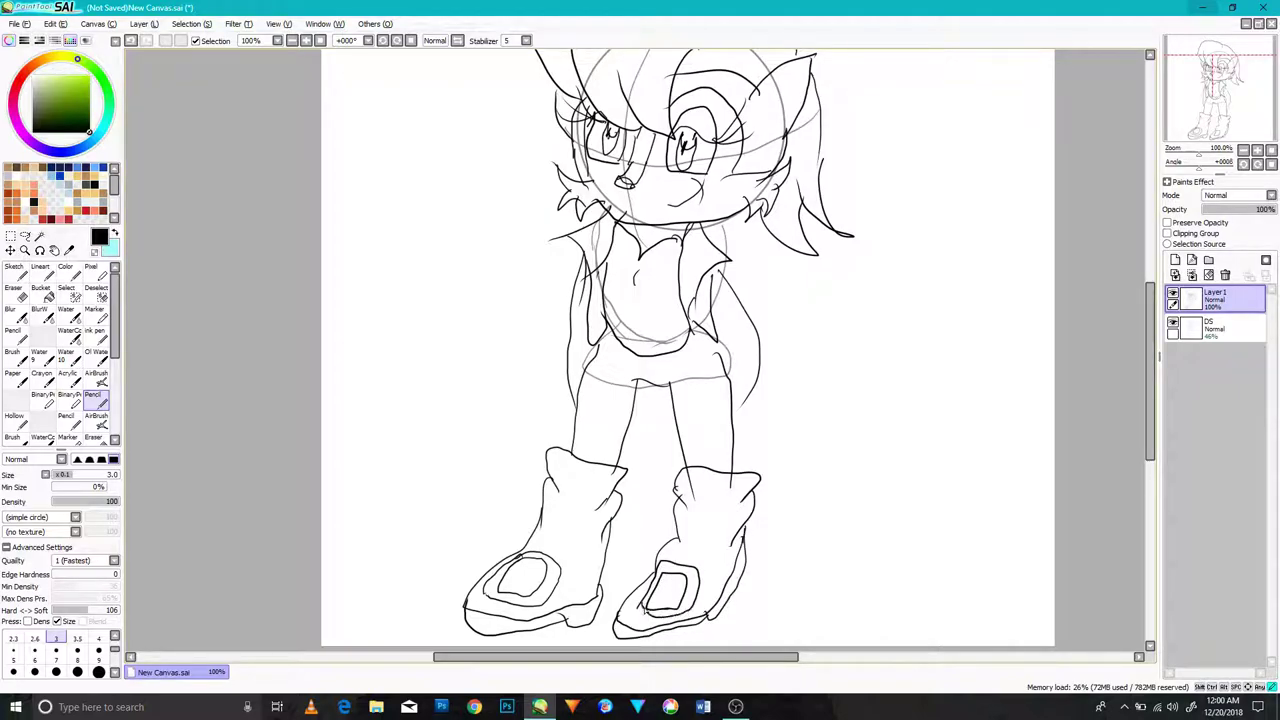
- Hide the DS guide layer and draw the inner lines of the pointed ear
click(1173, 325)
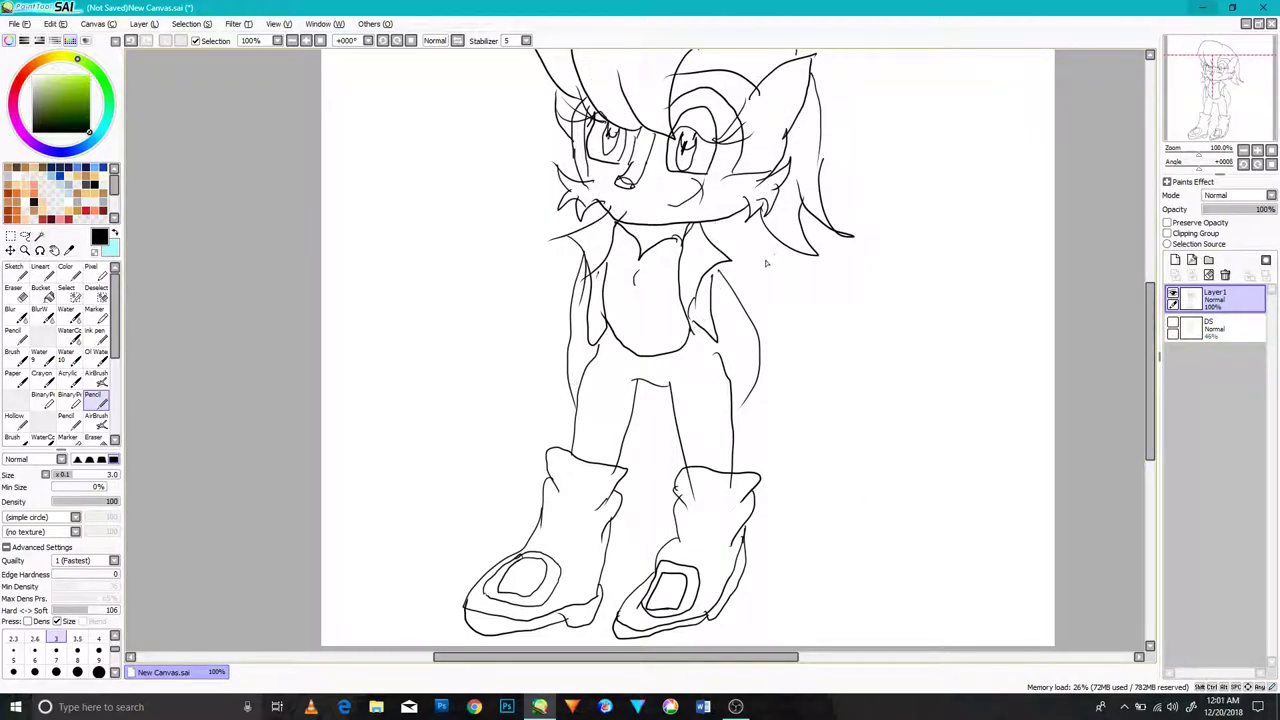
drag(747, 261, 724, 304)
mouse_move(735, 143)
mouse_down()
mouse_move(772, 107)
mouse_move(764, 158)
mouse_up()
drag(735, 142, 748, 149)
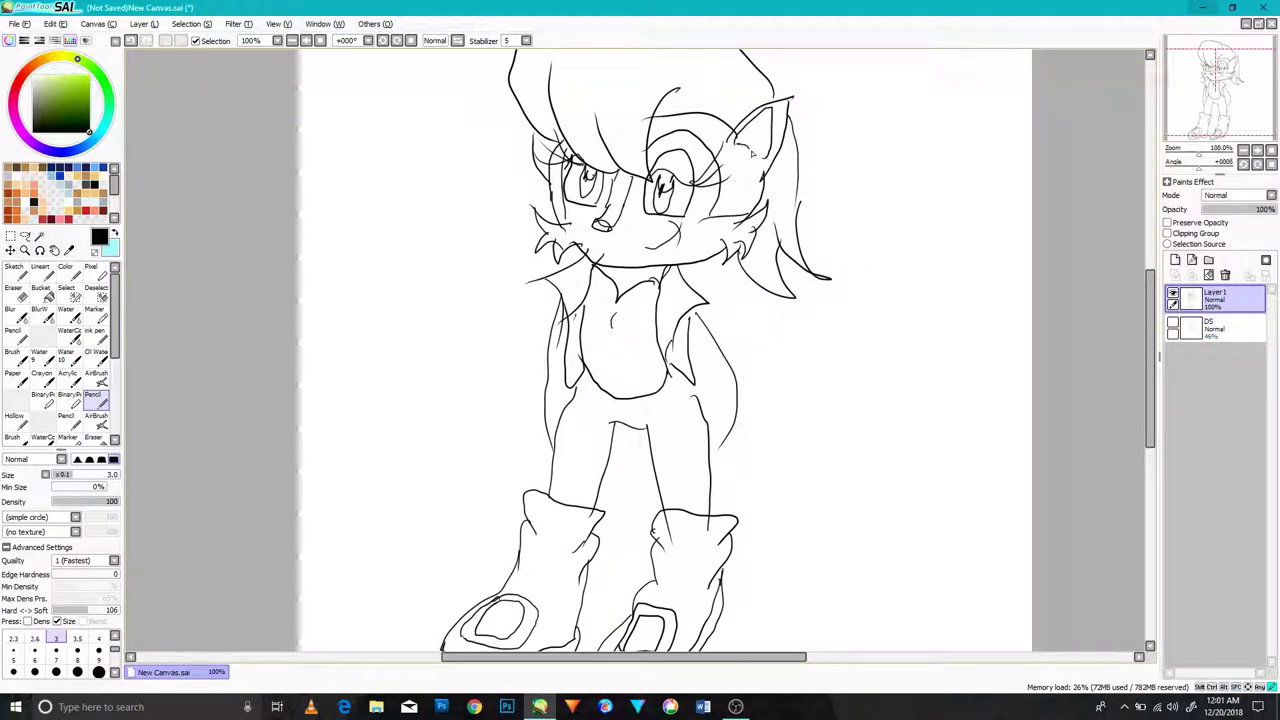
- Draw a long outer curve from below the jaw around the right arm to the thigh
drag(714, 446, 738, 436)
drag(716, 451, 734, 460)
key(ctrl+z)
drag(692, 262, 712, 462)
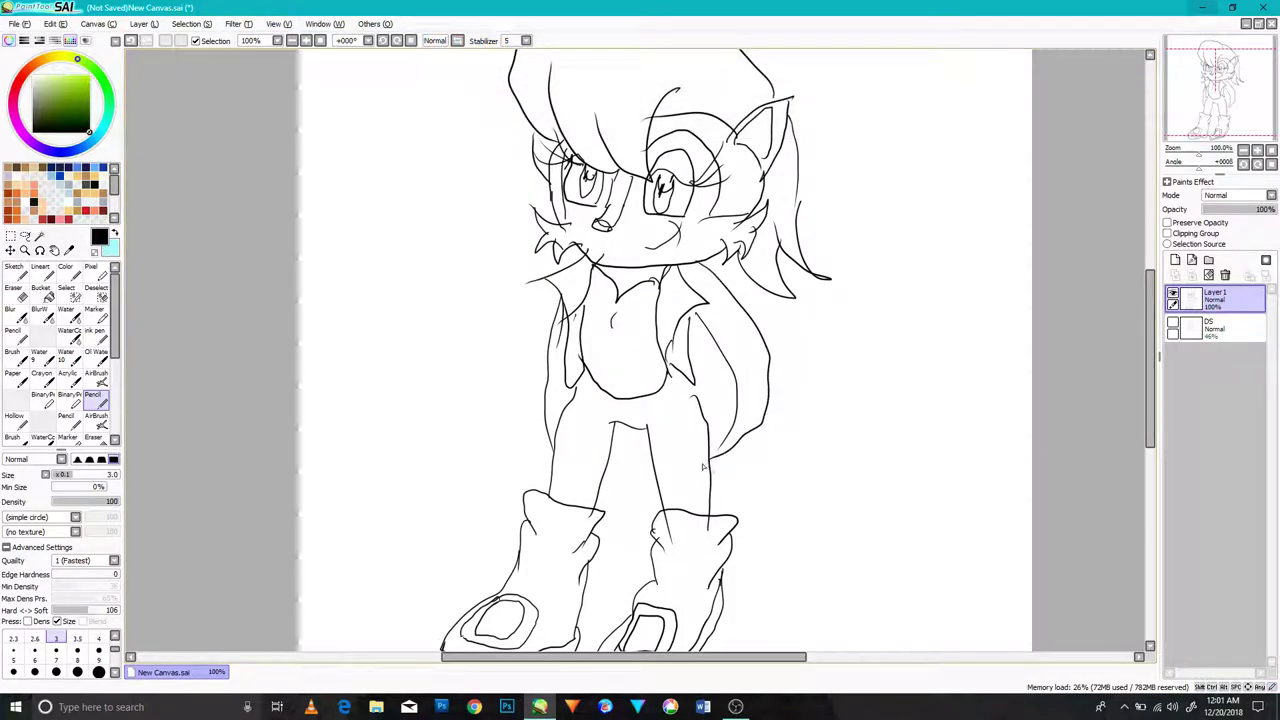
key(ctrl+z)
mouse_move(694, 262)
mouse_down()
mouse_move(748, 326)
mouse_move(712, 462)
mouse_up()
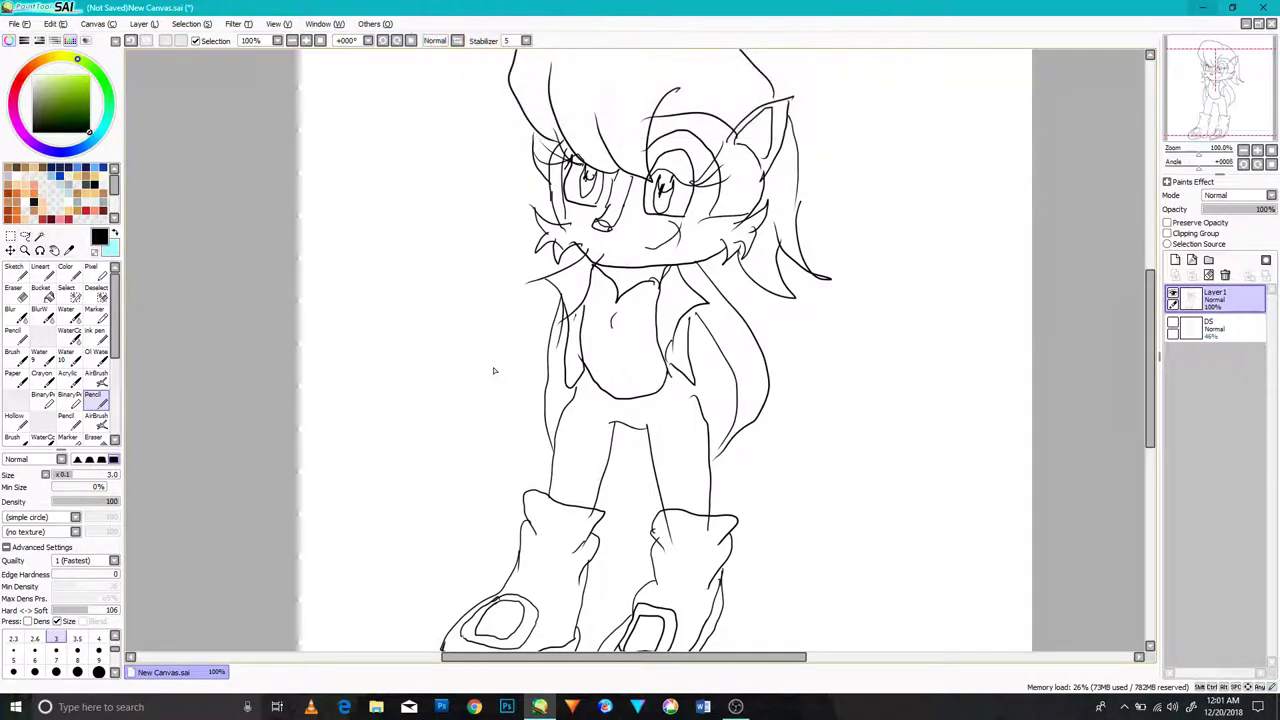
click(18, 315)
key([)
key([)
key([)
key([)
key([)
key([)
key([)
key([)
key([)
key([)
key([)
key([)
key([)
drag(748, 408, 720, 434)
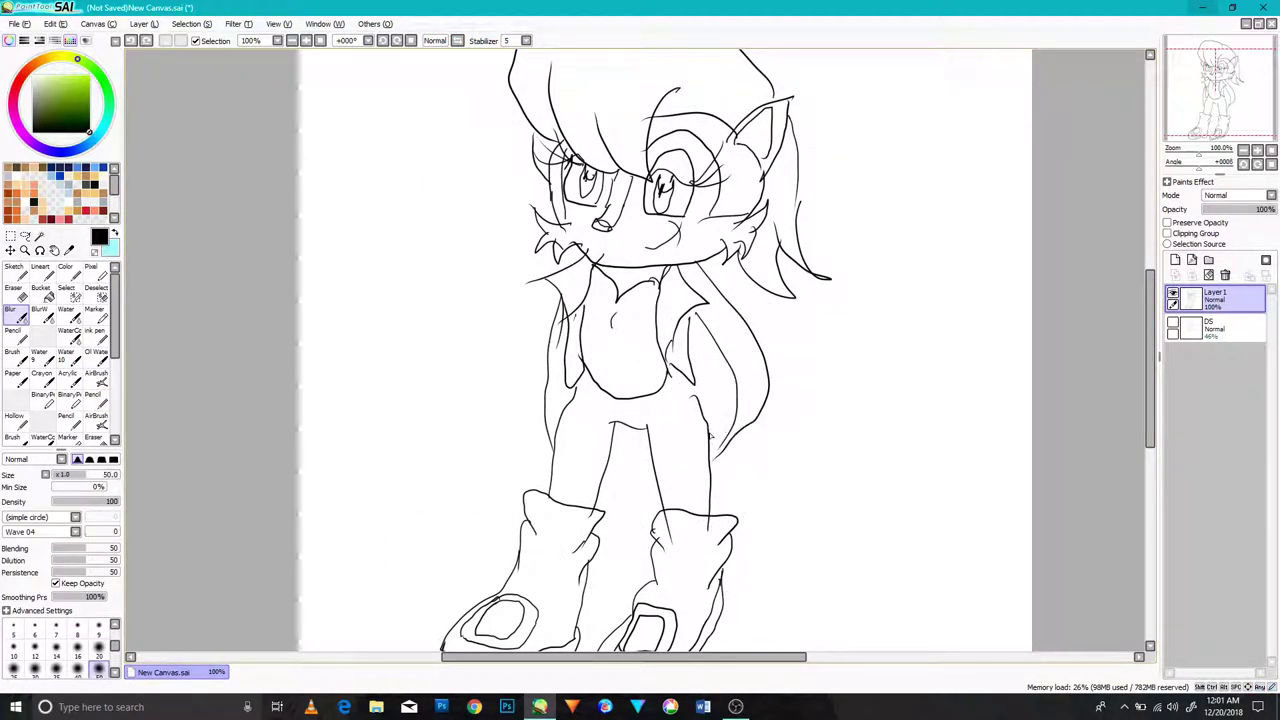
key(ctrl+z)
key(ctrl+z)
key(ctrl+y)
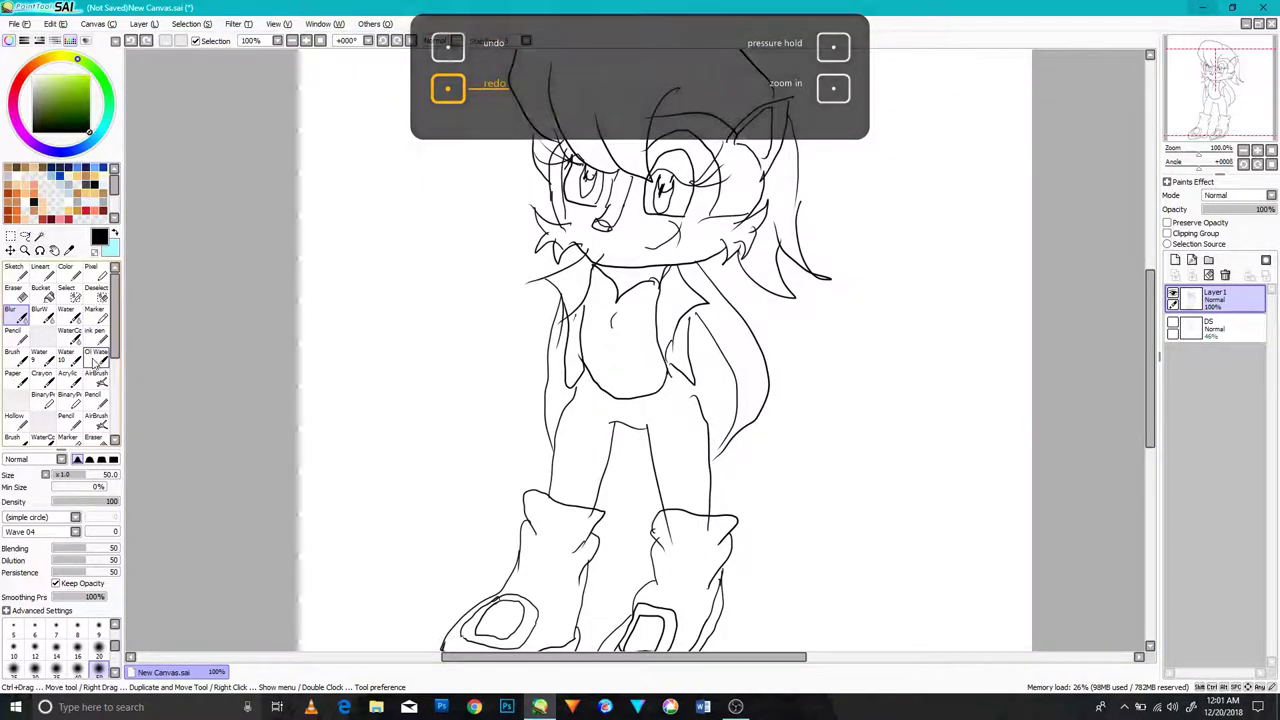
- Erase the lower part of the right arm lines and the whole left arm line with the Eraser at size 30
click(23, 297)
mouse_move(765, 459)
mouse_down()
mouse_move(730, 440)
mouse_move(742, 386)
mouse_up()
mouse_move(547, 431)
mouse_down()
mouse_move(547, 445)
mouse_move(556, 306)
mouse_move(556, 322)
mouse_up()
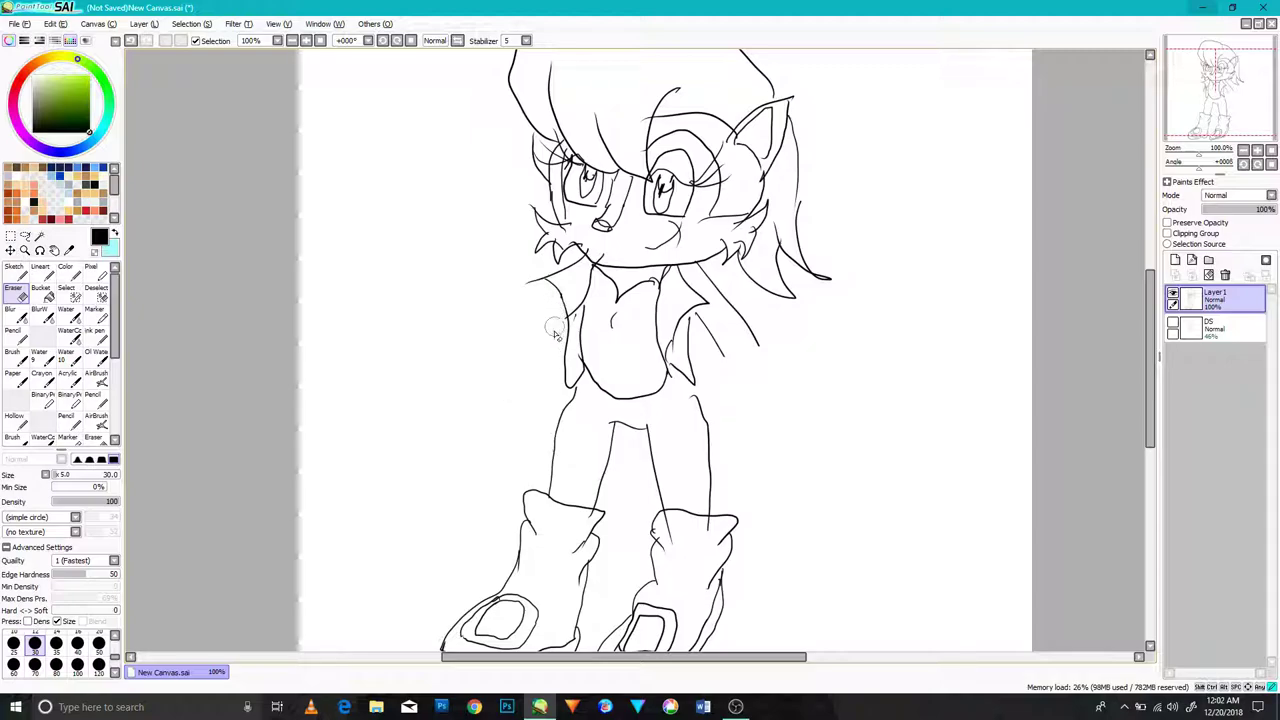
- Redraw the end of the right arm with the Pencil, adding pointed finger shapes beside the hip
click(96, 398)
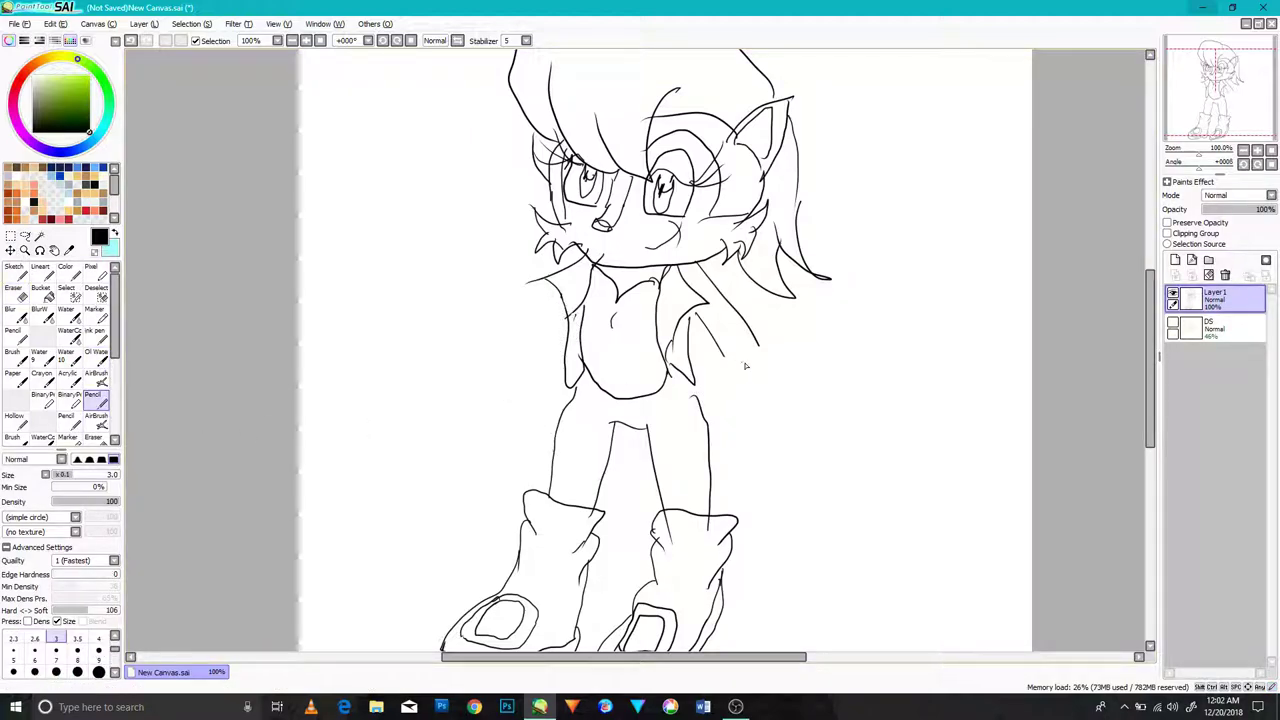
drag(696, 315, 702, 404)
mouse_move(692, 388)
mouse_down()
mouse_move(728, 360)
mouse_move(740, 376)
mouse_move(724, 417)
mouse_up()
mouse_move(742, 364)
mouse_down()
mouse_move(725, 405)
mouse_move(757, 378)
mouse_move(756, 390)
mouse_up()
- Draw the left arm stretched out to the side, ending in an open hand with spread fingers
mouse_move(570, 305)
mouse_down()
mouse_move(495, 342)
mouse_move(490, 377)
mouse_move(449, 341)
mouse_move(470, 302)
mouse_move(426, 318)
mouse_up()
key(ctrl+z)
mouse_move(438, 343)
mouse_down()
mouse_move(412, 327)
mouse_move(447, 389)
mouse_up()
key(ctrl+z)
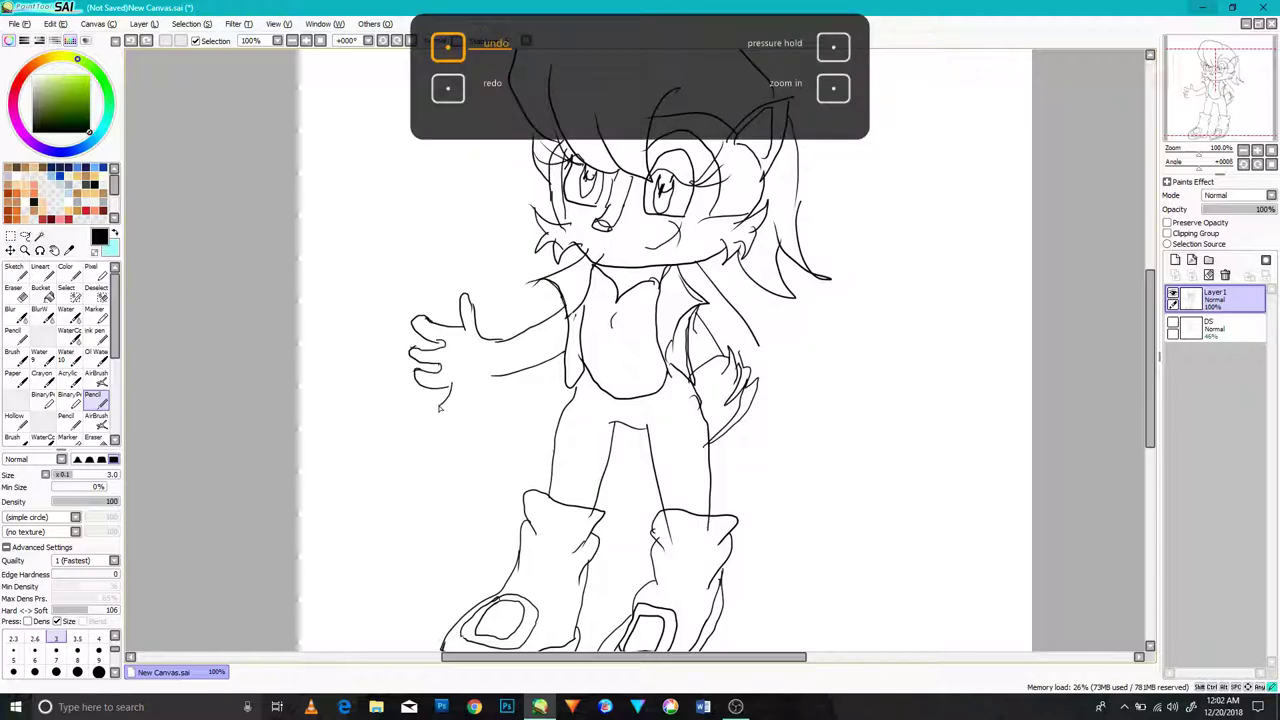
mouse_move(447, 388)
mouse_down()
mouse_move(489, 382)
mouse_move(458, 406)
mouse_up()
key(ctrl+z)
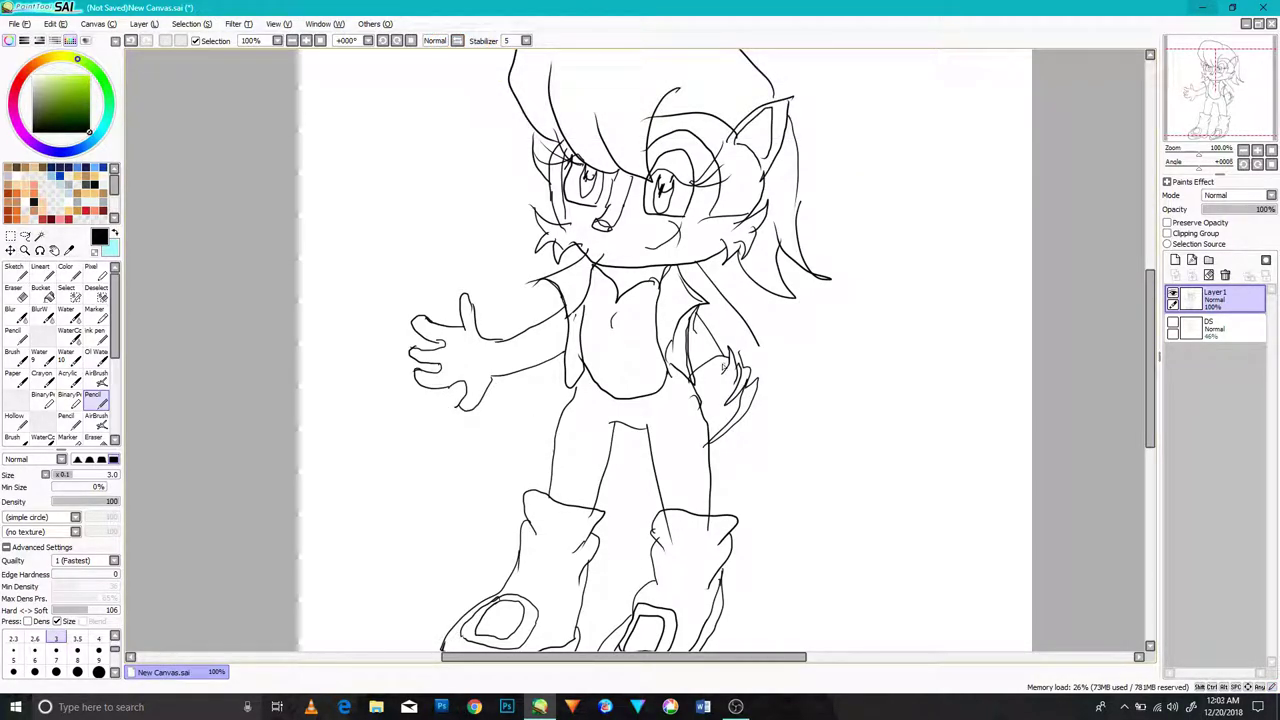
- Extend the right arm's lines outward past the hip and erase the old pointed finger shapes with the Eraser
mouse_move(757, 347)
mouse_down()
mouse_move(797, 398)
mouse_move(728, 377)
mouse_up()
click(14, 315)
key(ctrl+z)
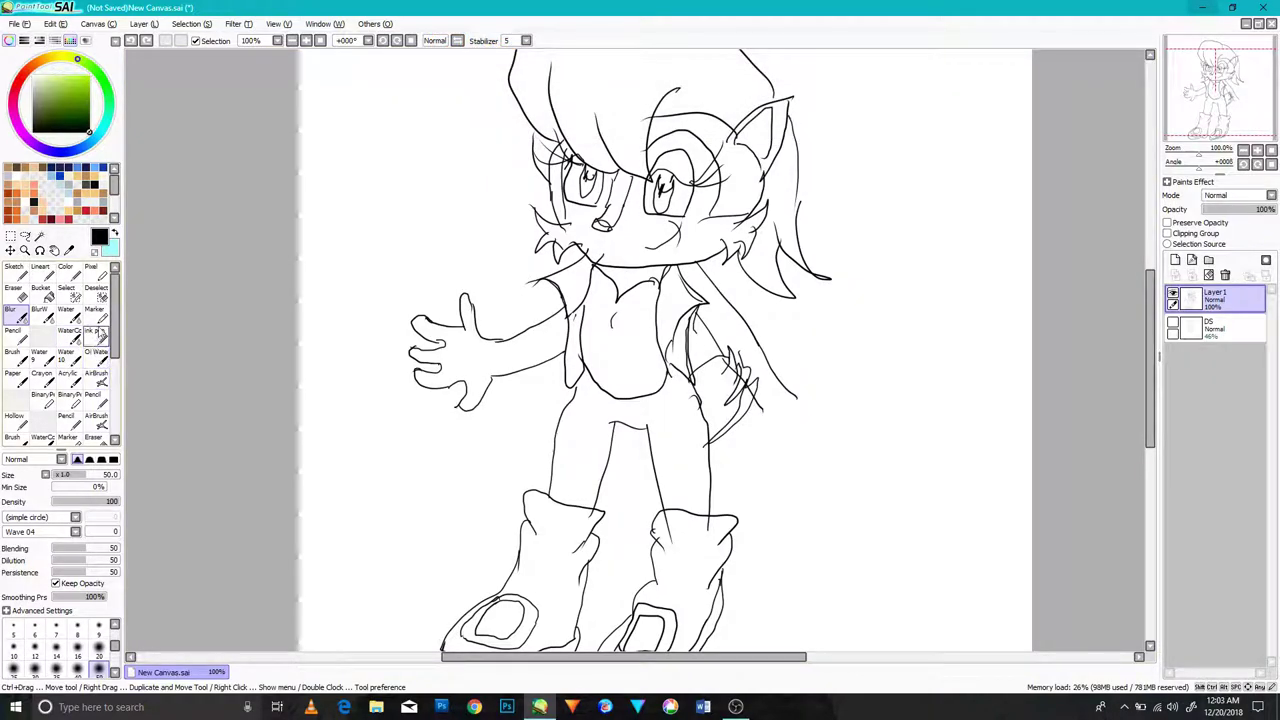
click(14, 291)
mouse_move(738, 350)
mouse_down()
mouse_move(728, 368)
mouse_move(755, 405)
mouse_move(724, 350)
mouse_up()
- Draw an open hand with spread fingers on the right arm with the Pencil, and reinforce the face and vest edges
click(96, 400)
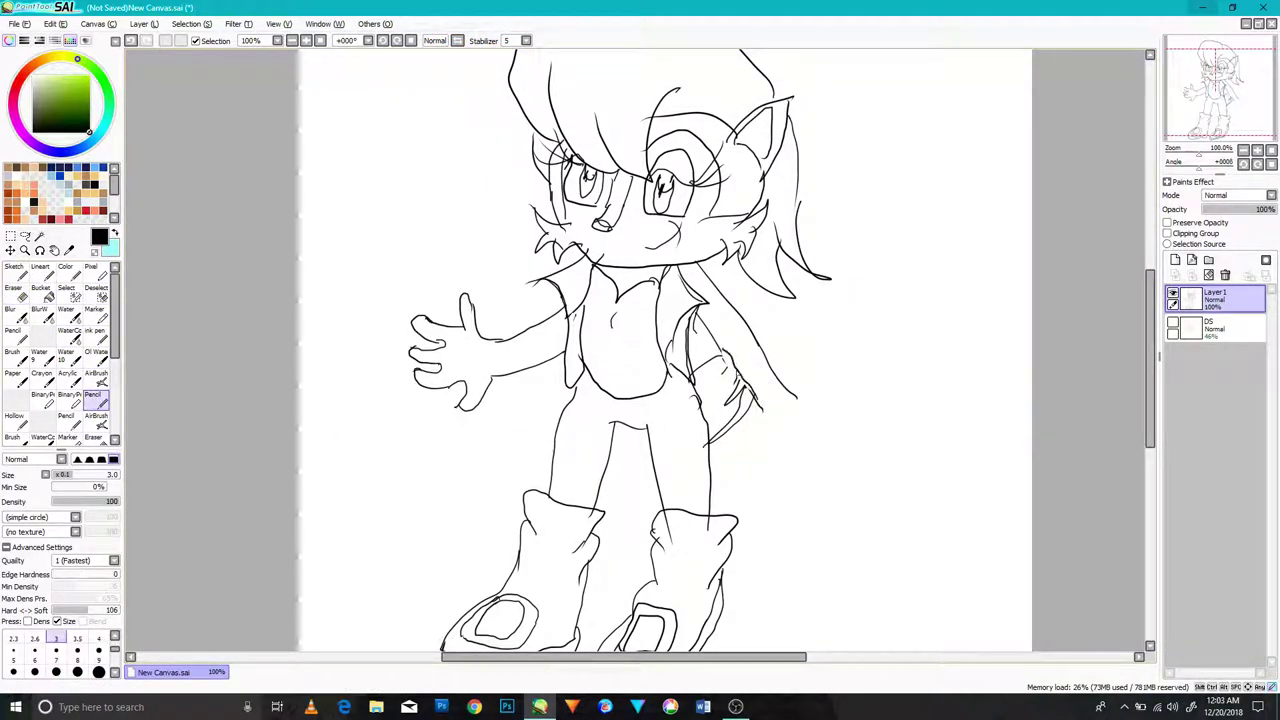
drag(843, 420, 785, 460)
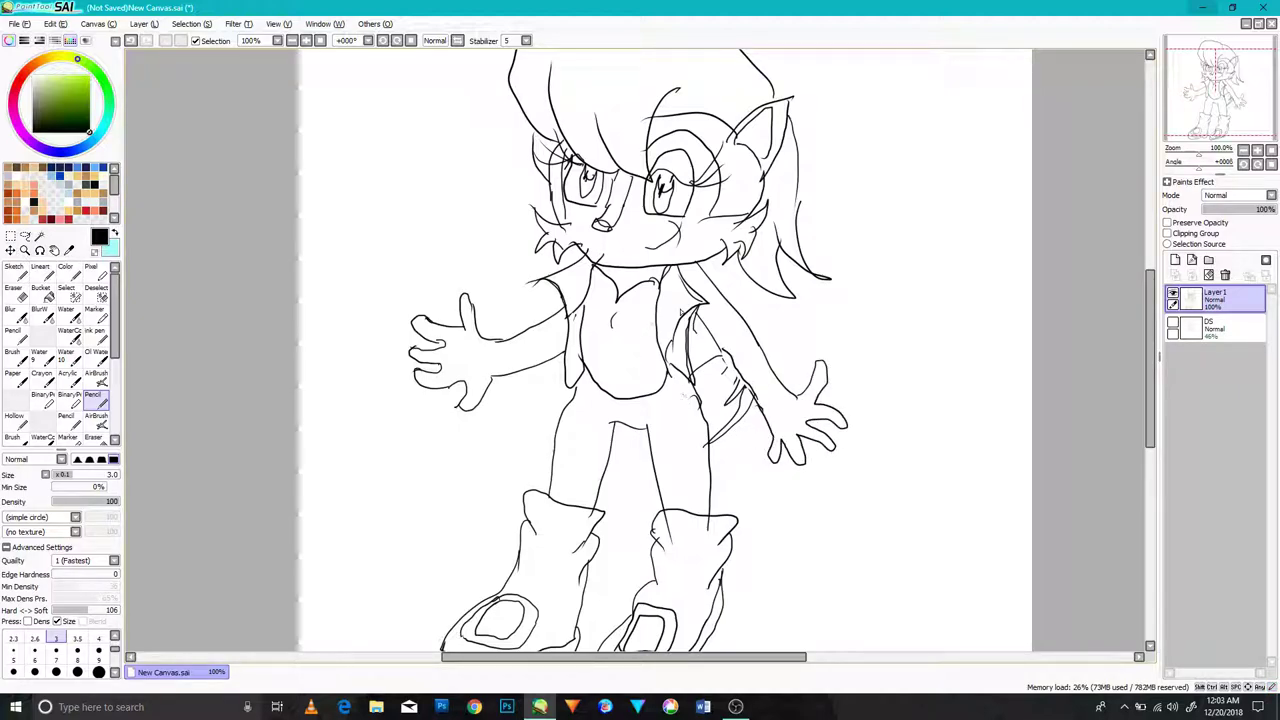
drag(567, 221, 567, 153)
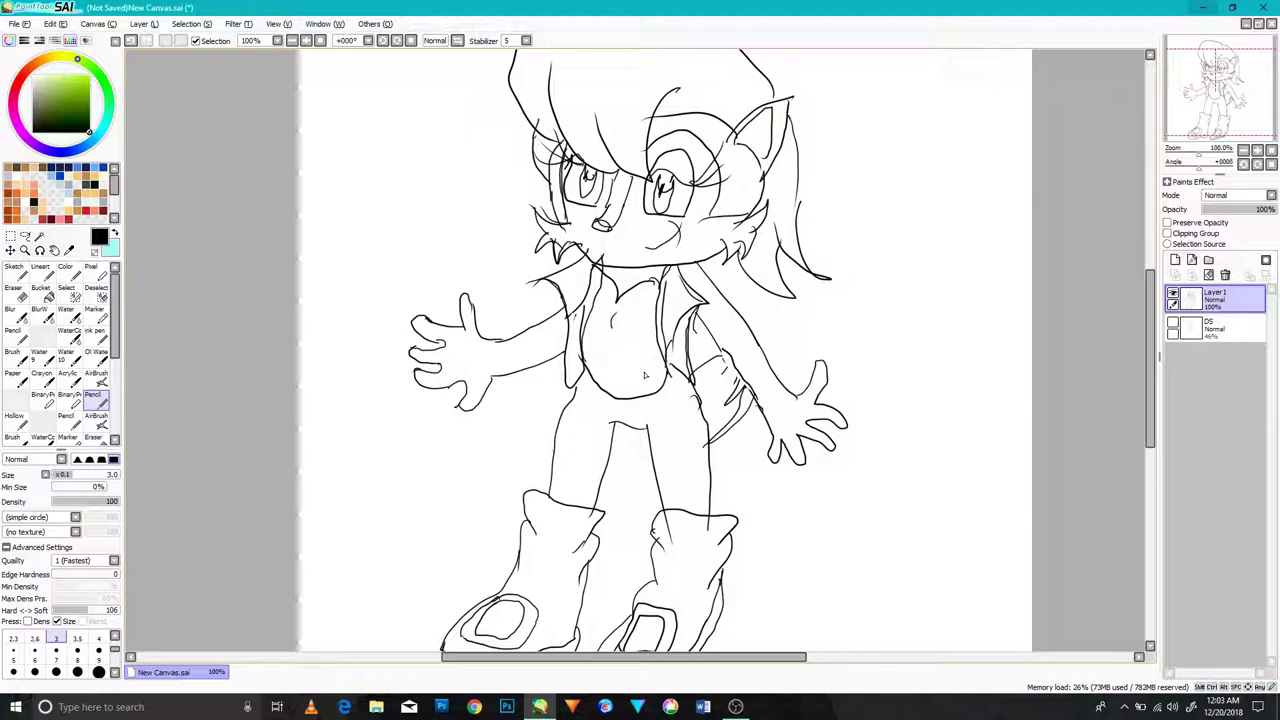
drag(682, 330, 673, 396)
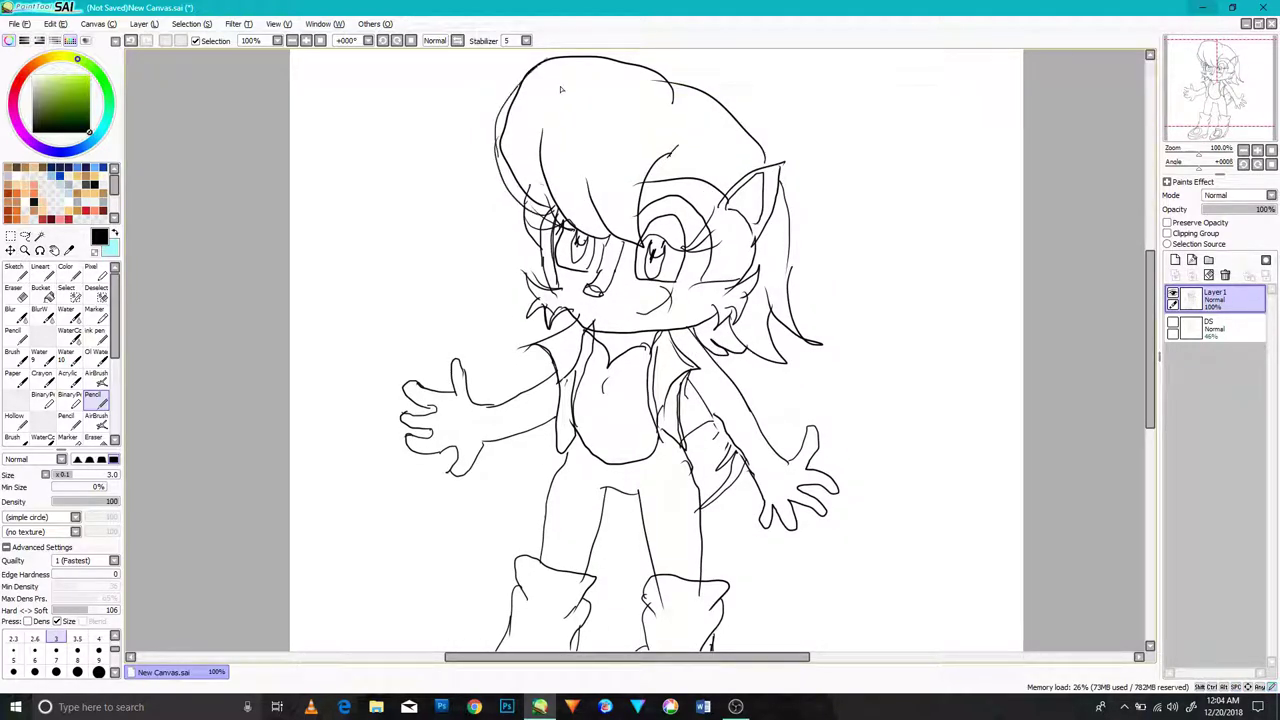
- Erase the crown and left hair outline with the Eraser at size 30, and redraw it fuller with the Pencil
scroll(698, 248, up, 3)
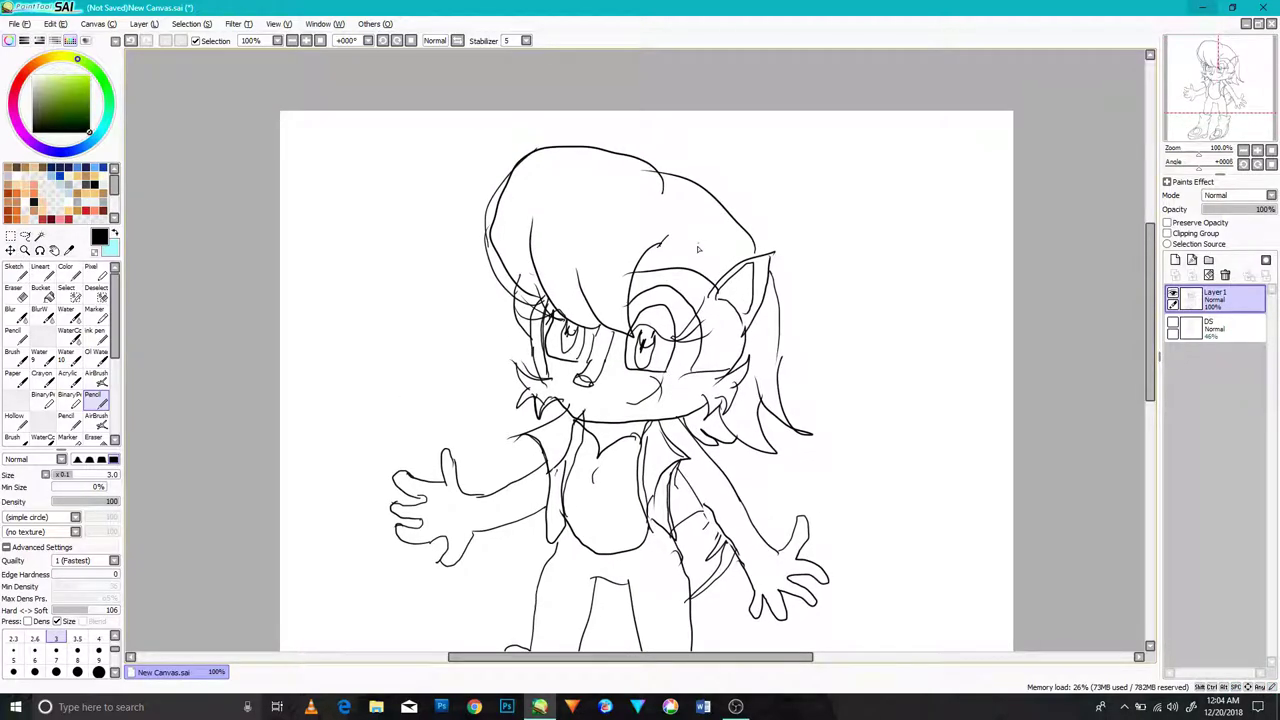
key(e)
mouse_move(700, 205)
mouse_down()
mouse_move(665, 190)
mouse_move(675, 177)
mouse_move(488, 248)
mouse_move(506, 277)
mouse_move(520, 165)
mouse_move(588, 146)
mouse_move(580, 158)
mouse_move(650, 152)
mouse_up()
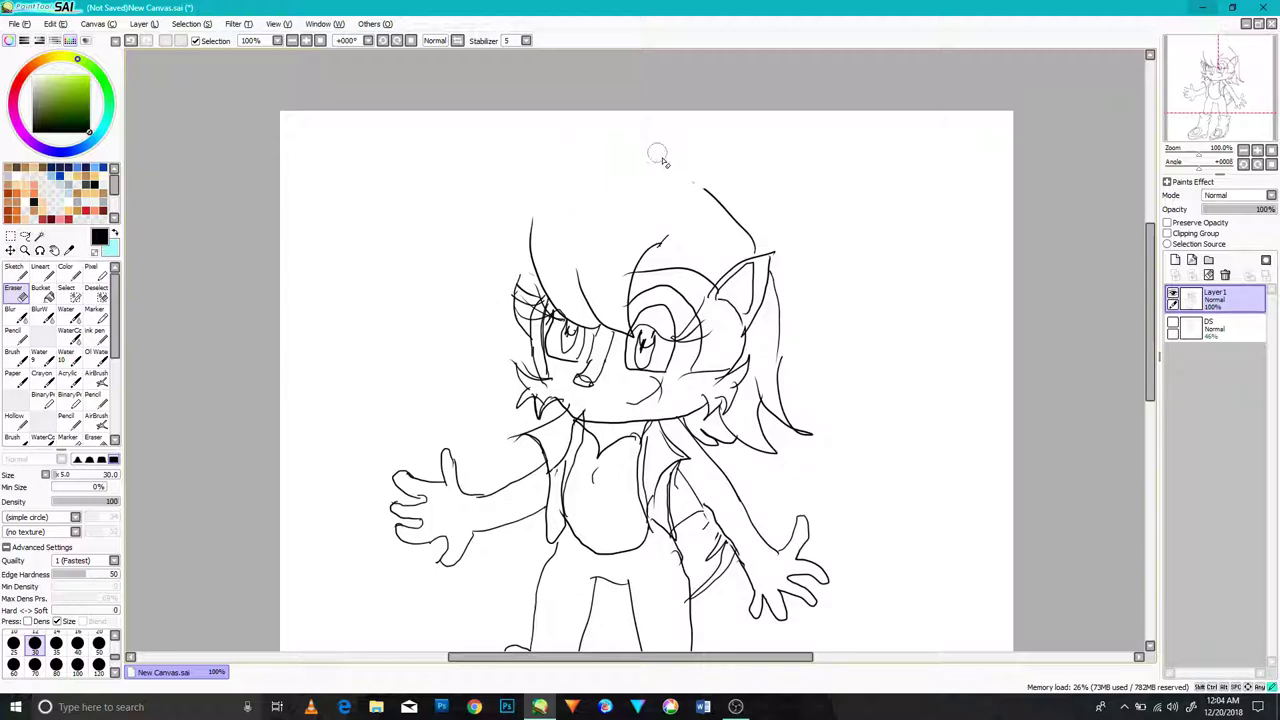
key(n)
drag(710, 190, 583, 154)
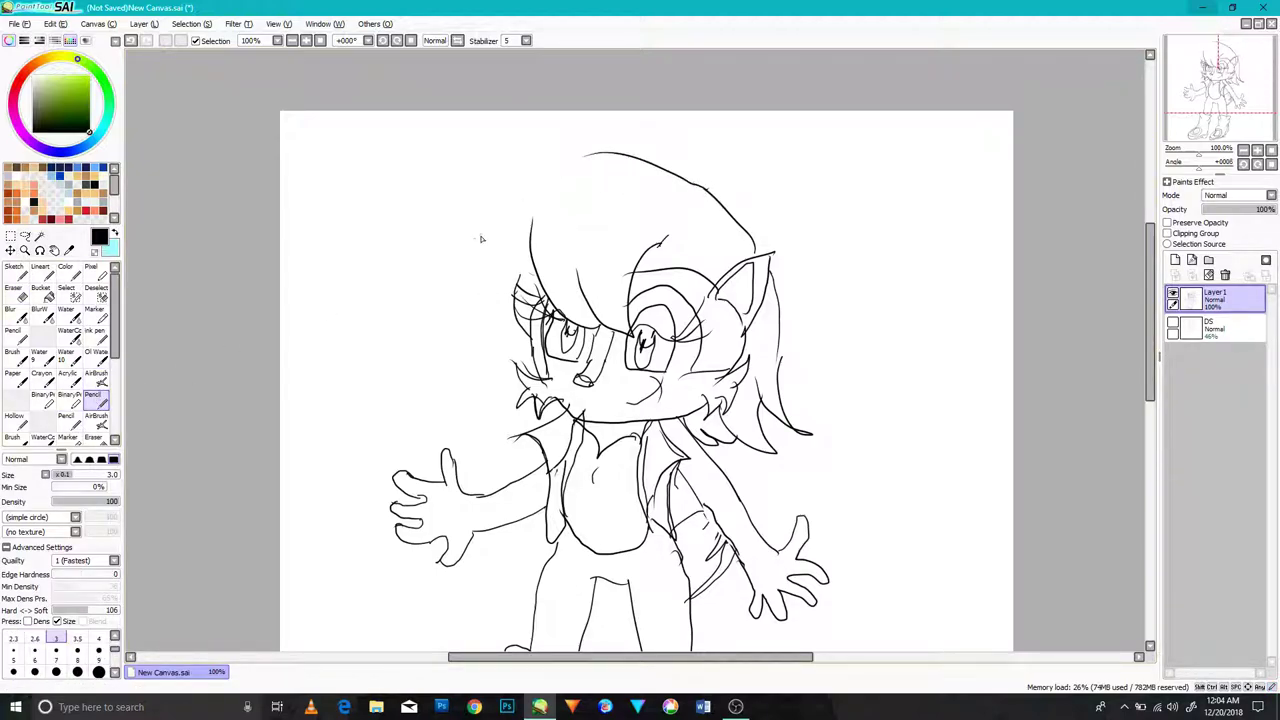
drag(516, 290, 482, 183)
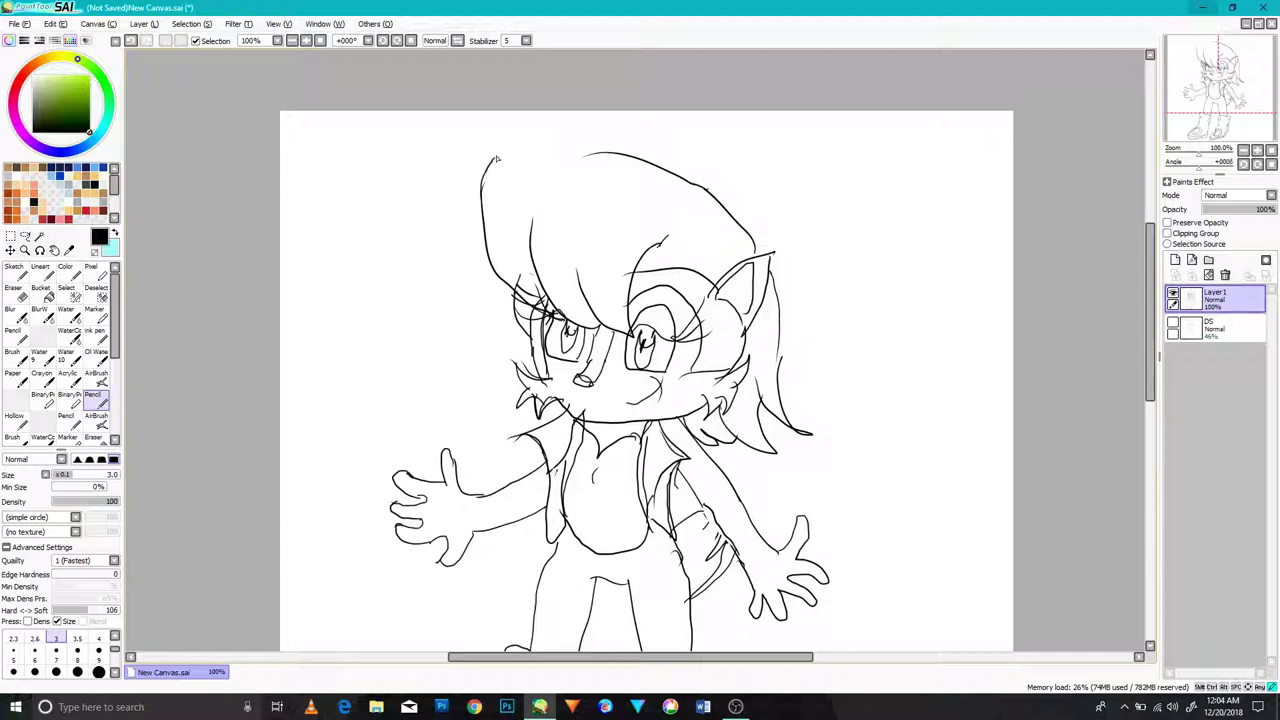
- Erase the upper back curve of the hair and redraw it as a front lock overlapping the hair behind it
key(e)
mouse_move(668, 188)
mouse_down()
mouse_move(592, 152)
mouse_move(704, 188)
mouse_up()
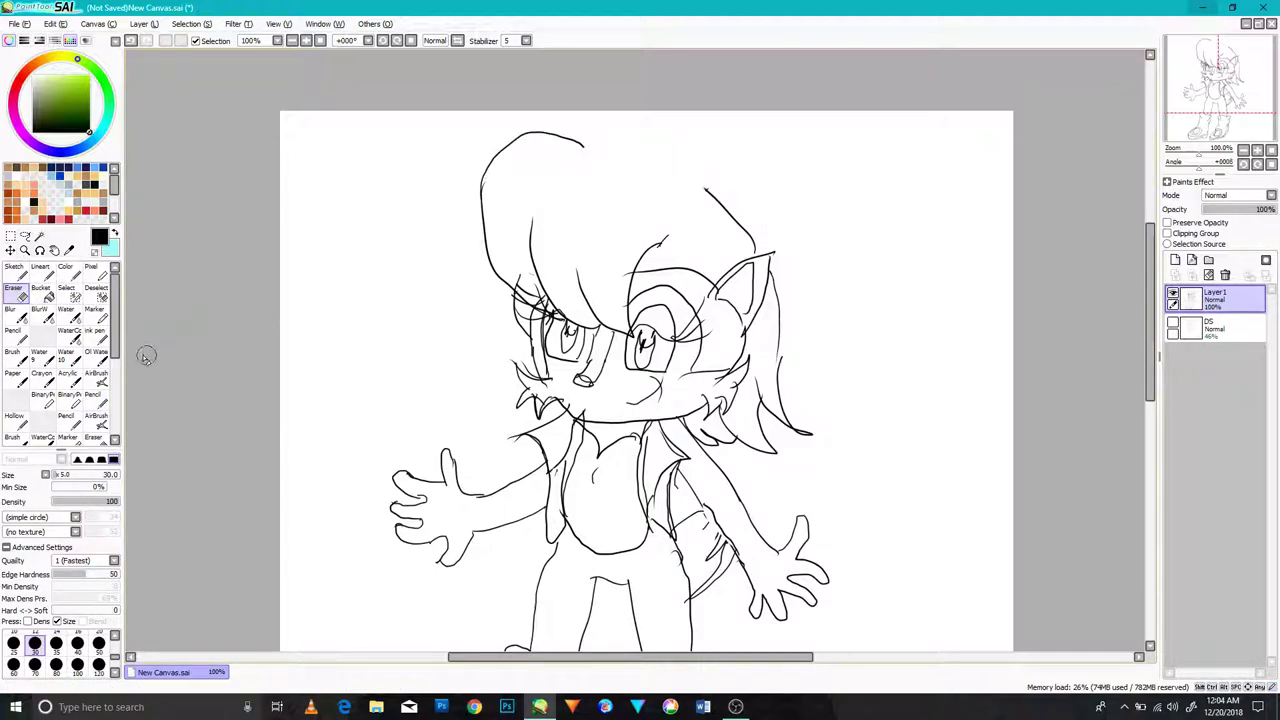
click(93, 395)
drag(583, 142, 666, 193)
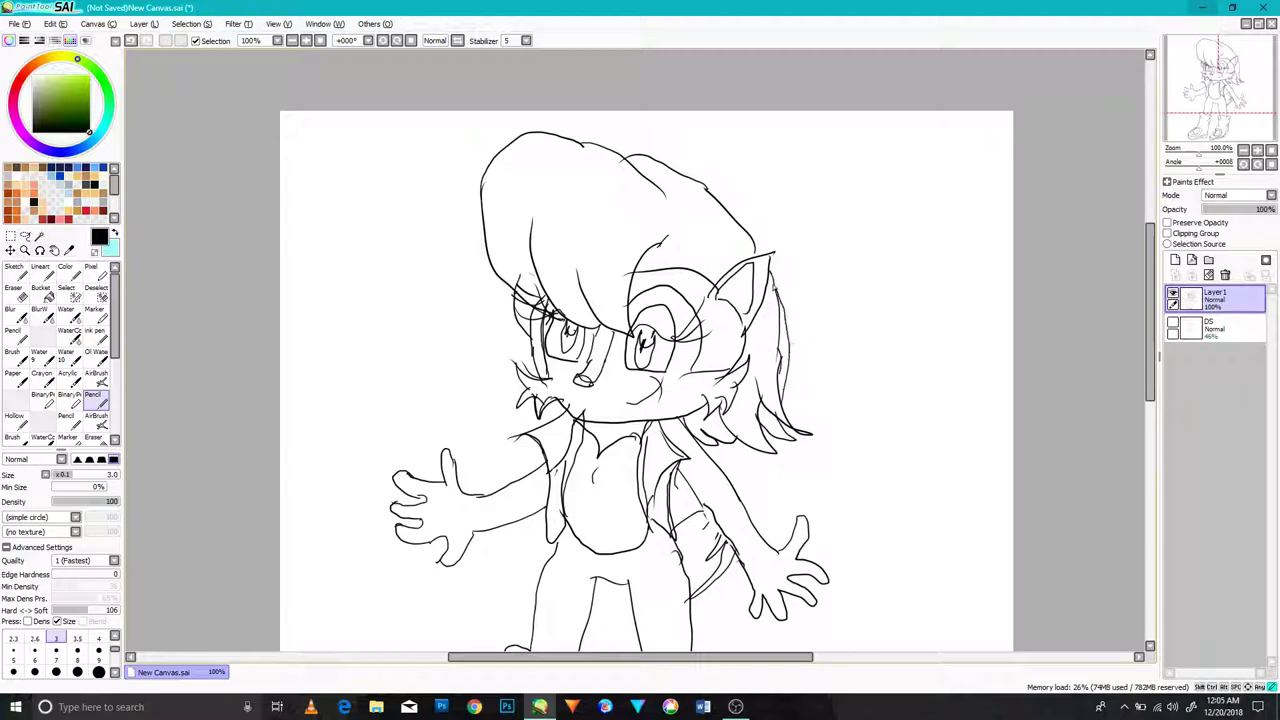
drag(520, 294, 553, 138)
- Select the upper lid area of the right eye with the Magic Wand and fill it black using the Pencil at size 120
scroll(527, 235, down, 3)
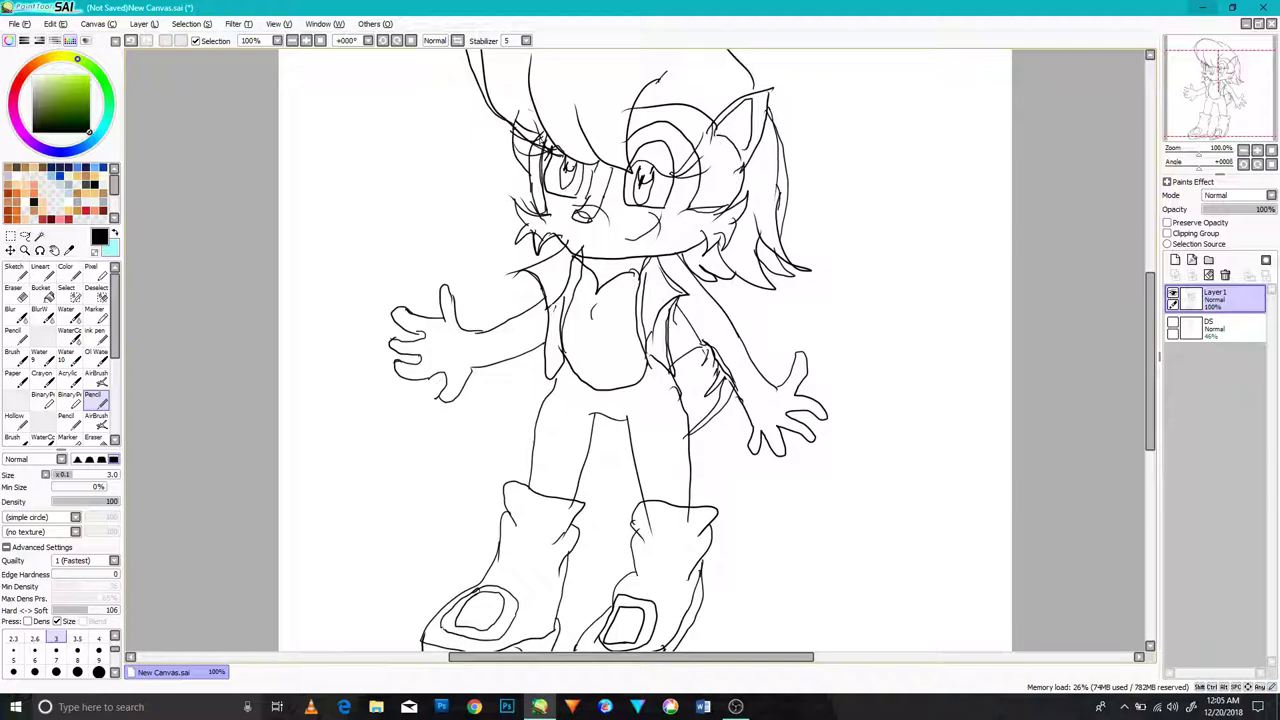
scroll(977, 549, up, 2)
drag(626, 337, 792, 551)
drag(589, 317, 594, 467)
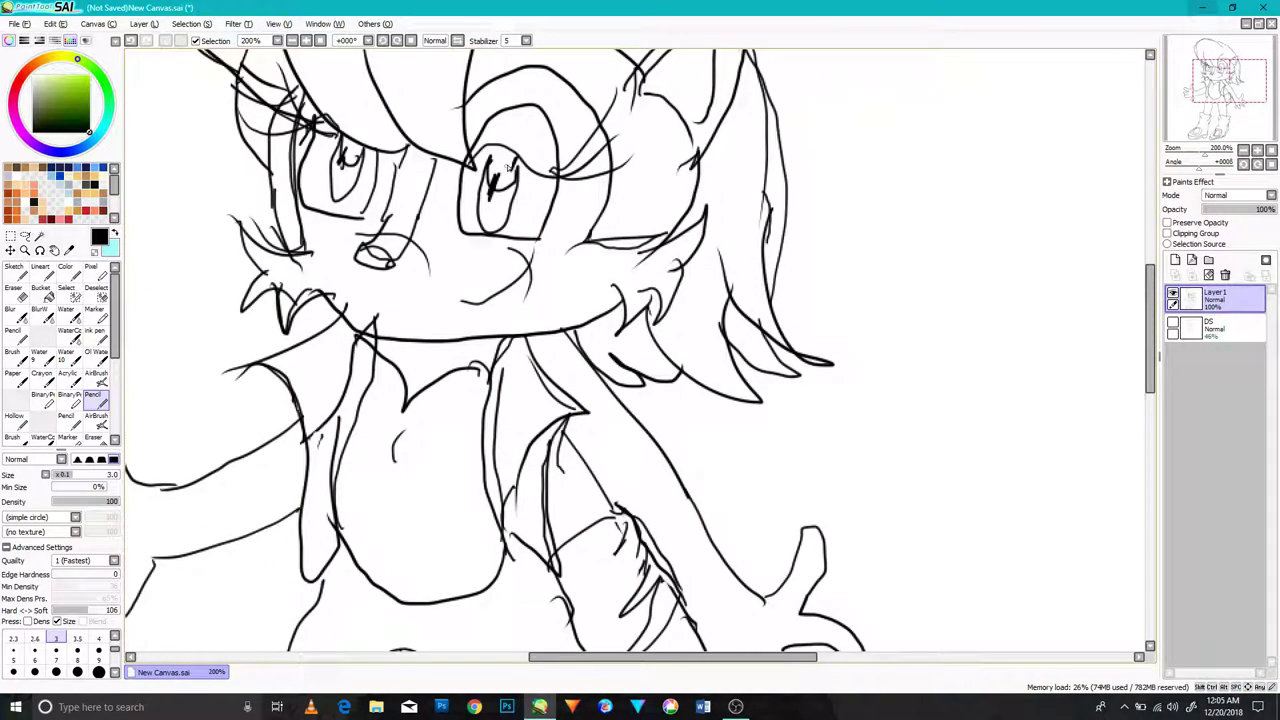
key(w)
click(526, 127)
key(n)
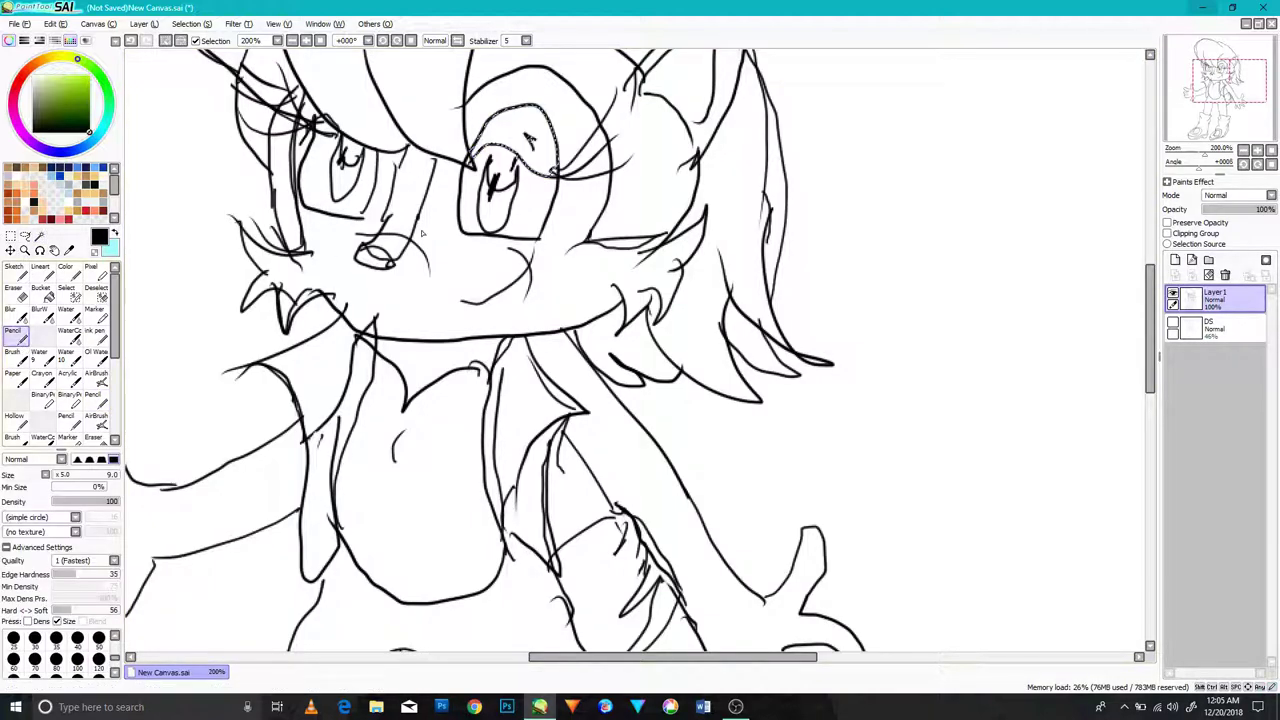
click(99, 661)
drag(530, 150, 500, 130)
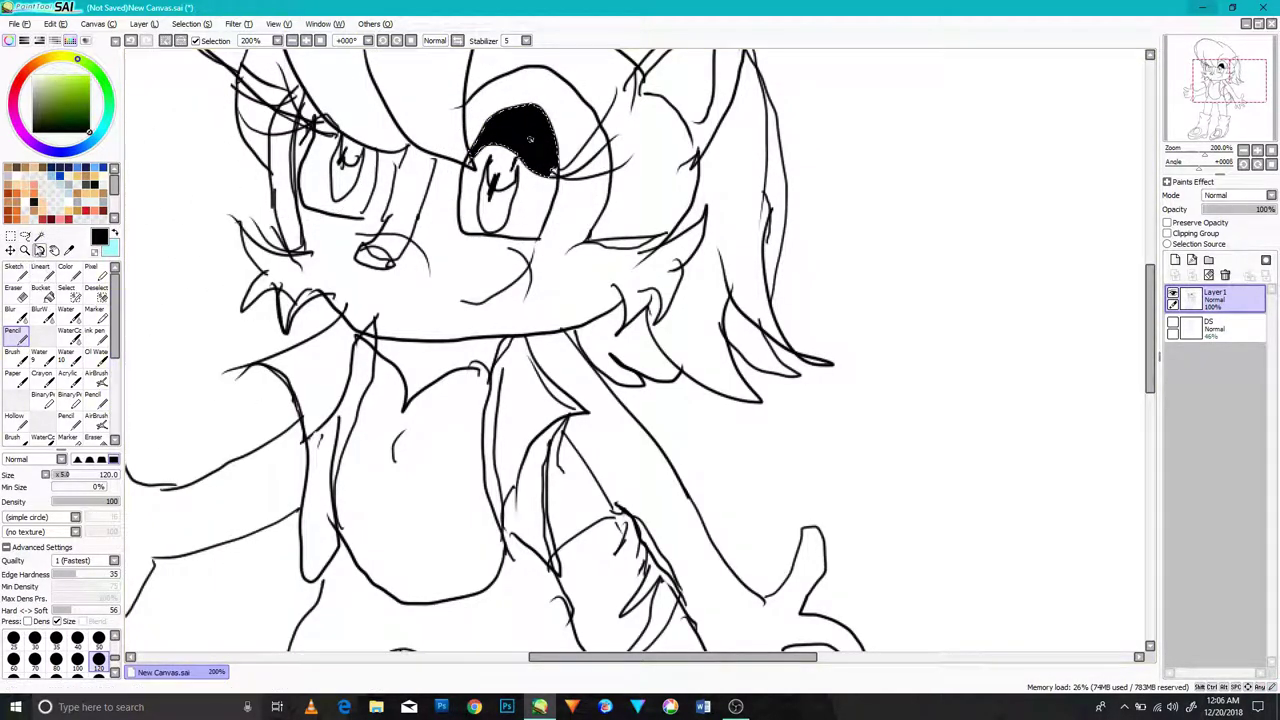
- Fill the corner of the left eye black, darken both pupils and thicken the iris outlines with the Pencil at size 3
key(w)
click(15, 330)
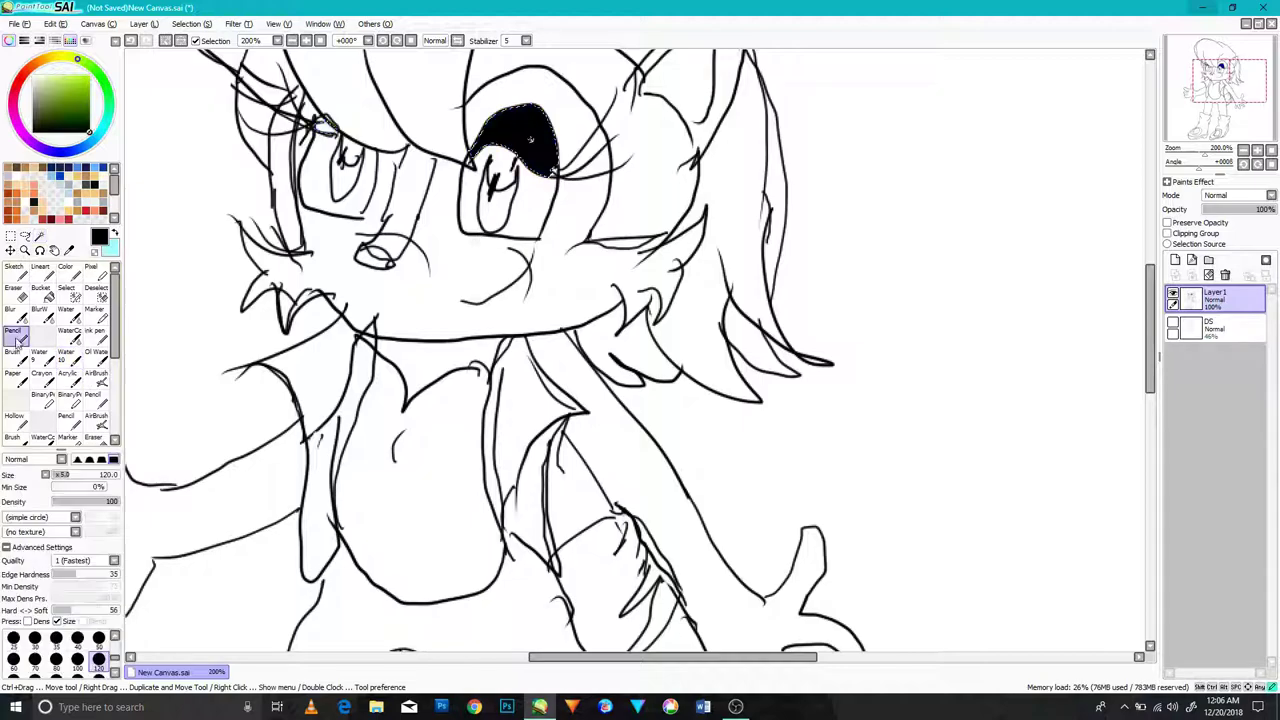
click(96, 400)
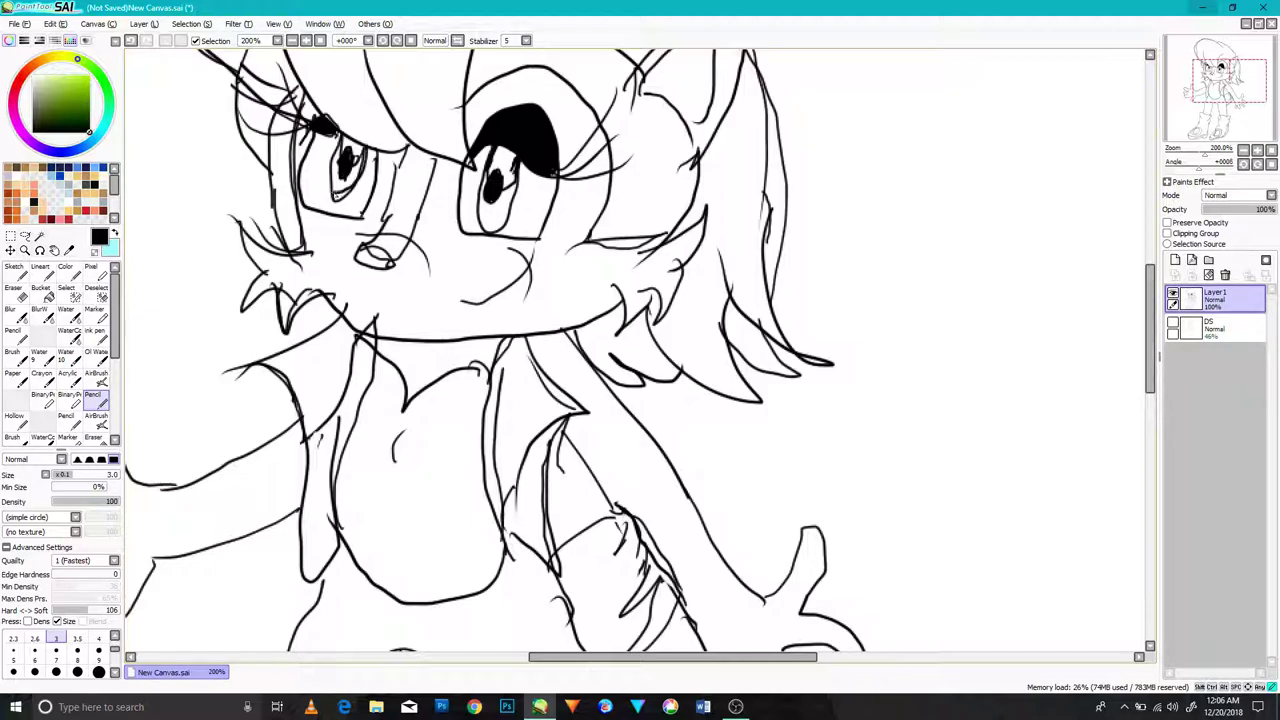
drag(518, 166, 494, 156)
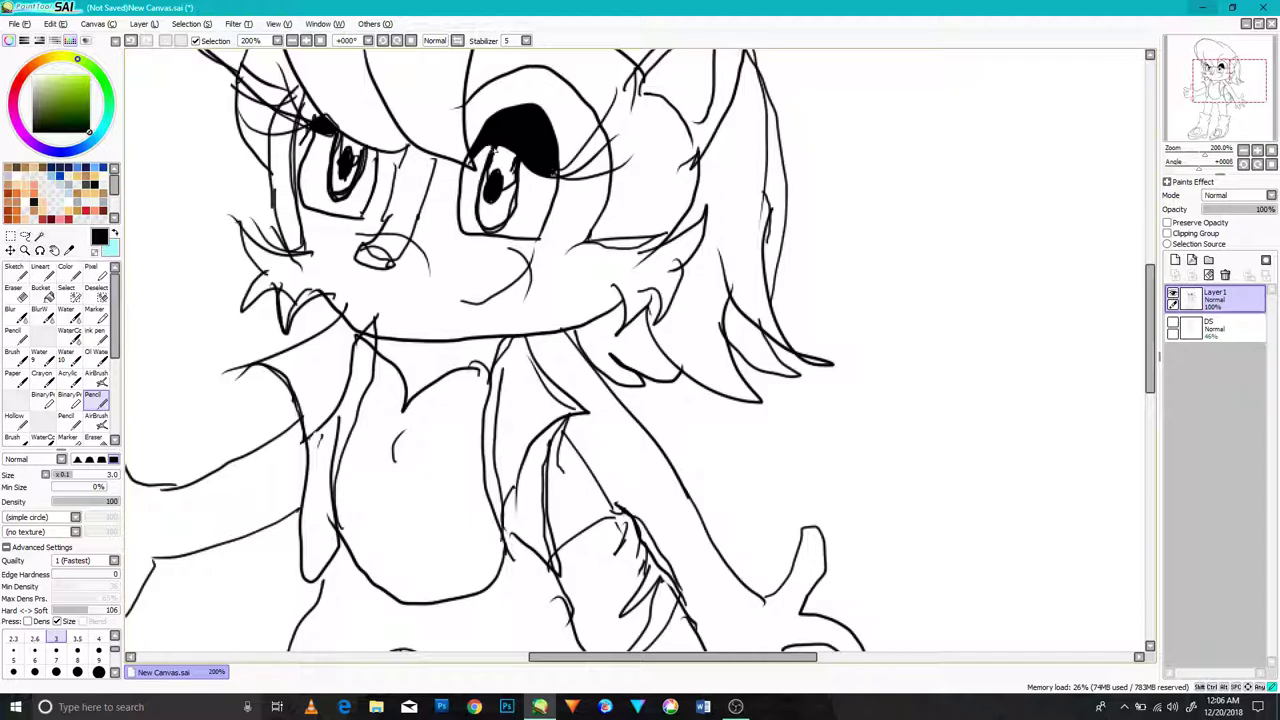
- Add pointed strands to the hair below the right cheek and reinforce the lines of the cheek fur and ear
mouse_move(626, 382)
mouse_down()
mouse_move(686, 424)
mouse_move(704, 416)
mouse_up()
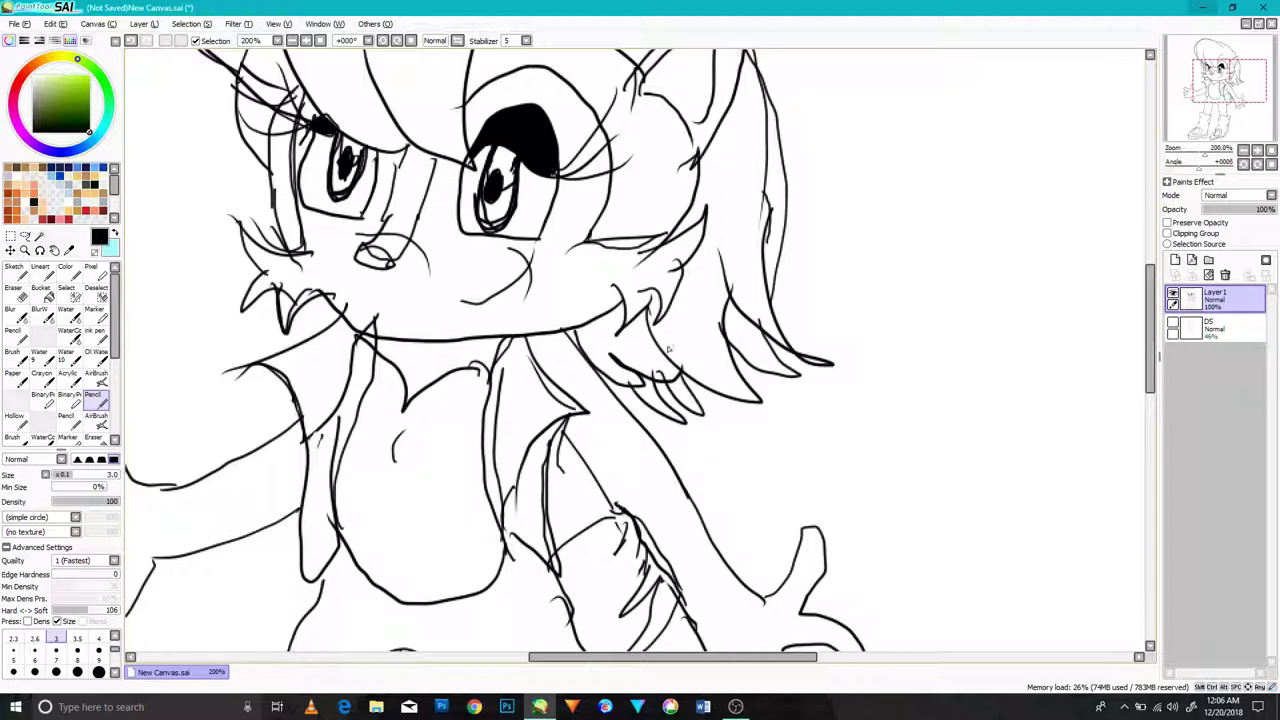
drag(697, 198, 658, 308)
mouse_move(617, 173)
mouse_down()
mouse_move(664, 187)
mouse_move(622, 178)
mouse_up()
mouse_move(626, 173)
mouse_down()
mouse_move(667, 196)
mouse_move(672, 222)
mouse_up()
mouse_move(671, 263)
mouse_down()
mouse_move(715, 177)
mouse_move(730, 102)
mouse_up()
mouse_move(729, 102)
mouse_down()
mouse_move(612, 174)
mouse_move(671, 240)
mouse_move(711, 428)
mouse_up()
drag(717, 318, 742, 385)
- Redraw the left edge of the hair farther out and erase the inner duplicate lines with the Eraser
drag(430, 342, 573, 249)
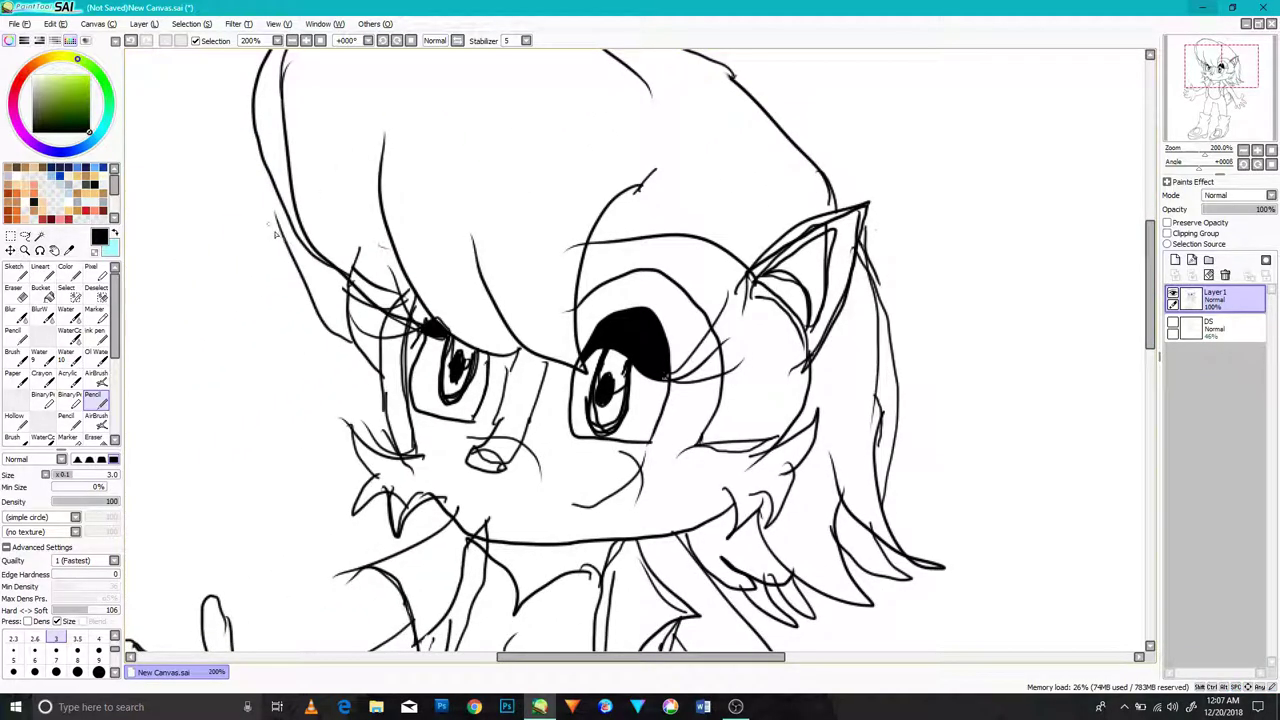
drag(304, 292, 254, 98)
drag(380, 390, 291, 194)
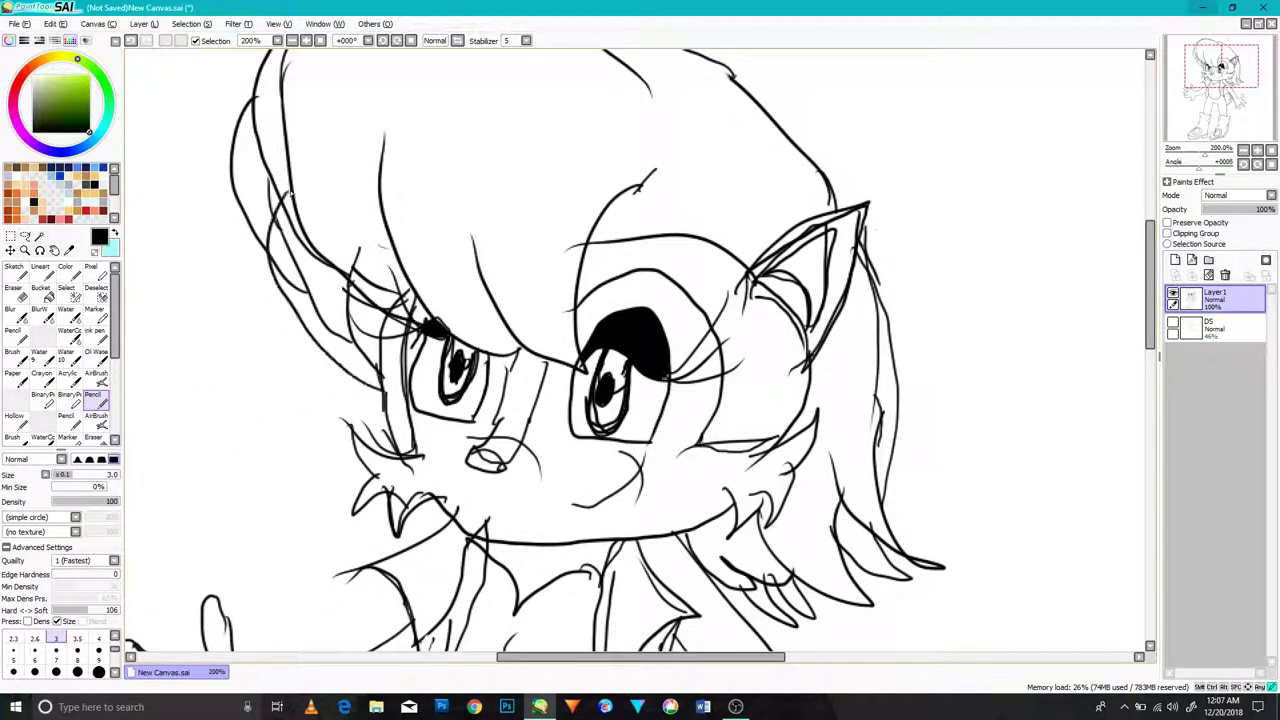
click(12, 290)
mouse_move(300, 240)
mouse_down()
mouse_move(286, 150)
mouse_move(297, 237)
mouse_move(333, 252)
mouse_up()
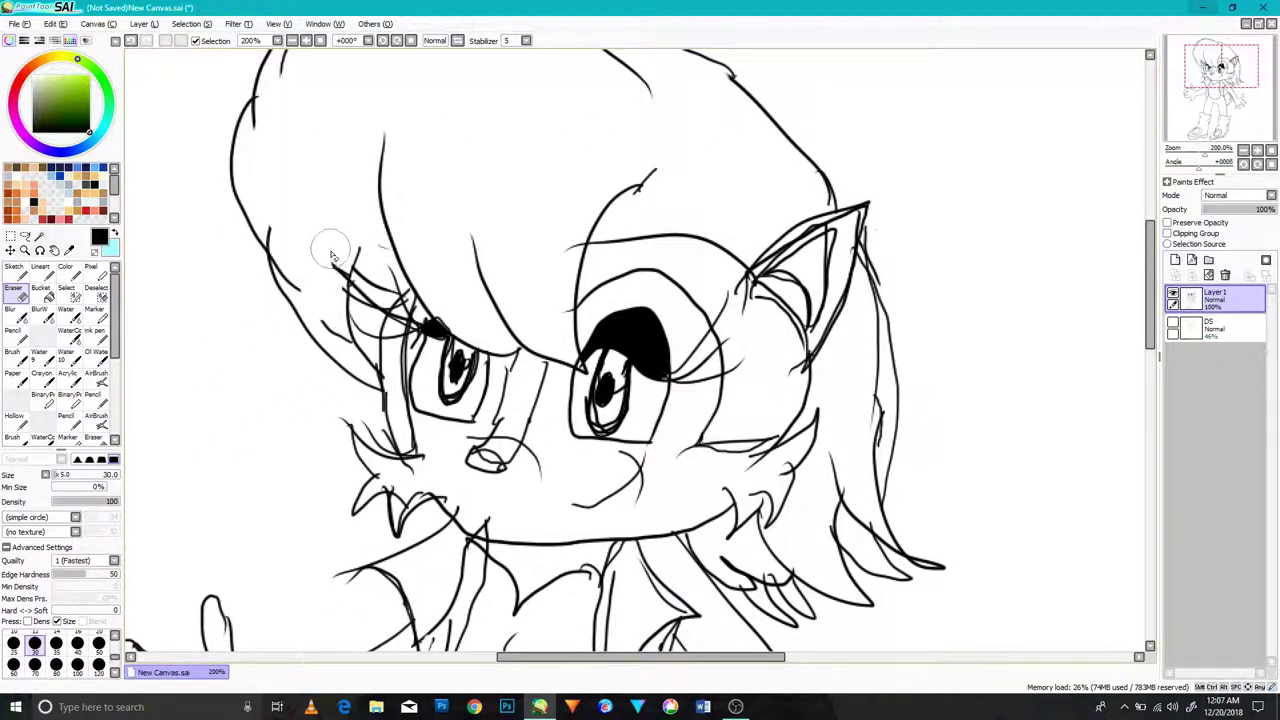
- Reinforce the left outer contour of the hair up to the crown with the Pencil at size 3
click(92, 400)
drag(1148, 285, 1148, 260)
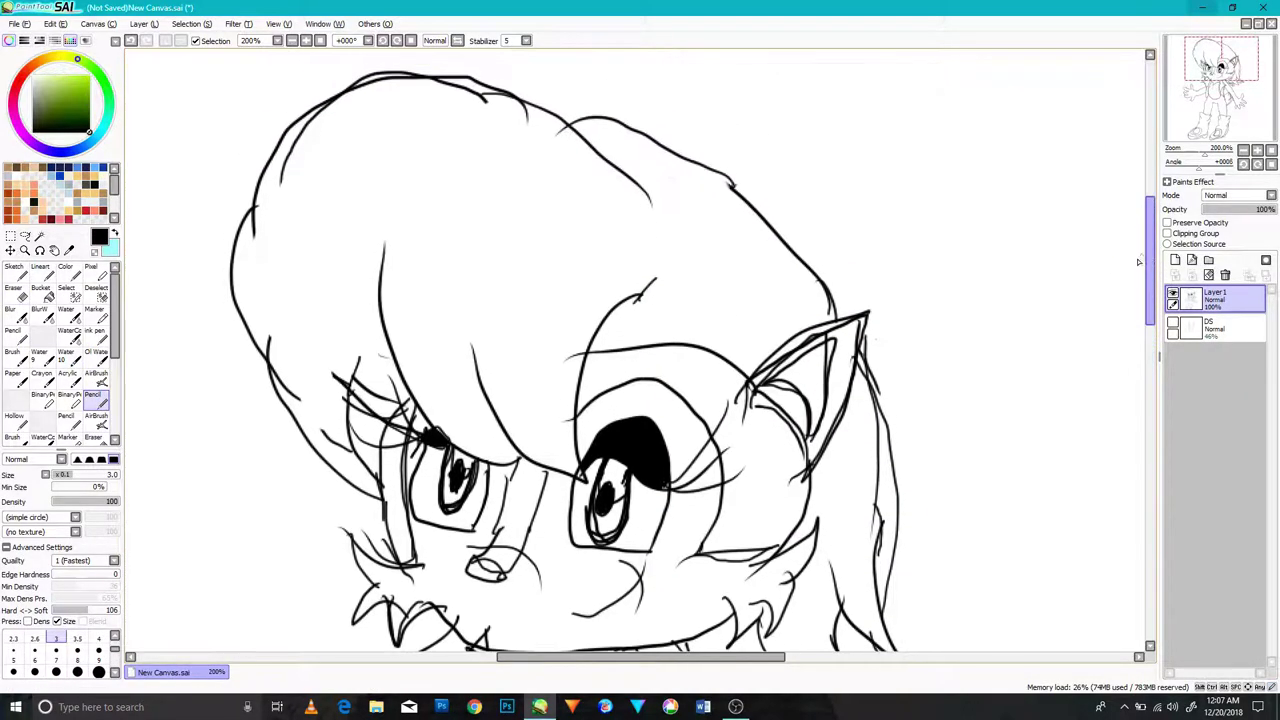
drag(264, 358, 356, 106)
key(x)
drag(488, 178, 565, 250)
key(x)
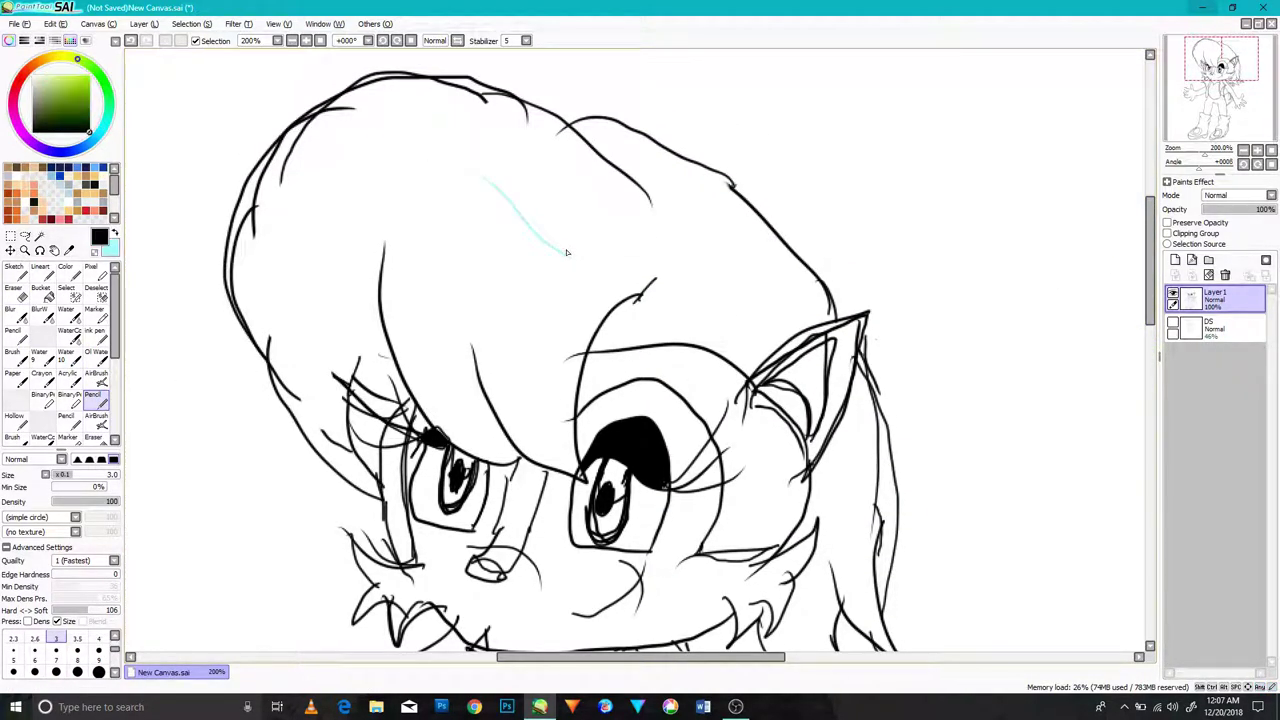
key(ctrl+z)
scroll(477, 177, up, 5)
drag(555, 165, 567, 202)
key(ctrl+z)
mouse_move(628, 236)
mouse_down()
mouse_move(521, 137)
mouse_move(560, 213)
mouse_move(610, 242)
mouse_up()
key(ctrl+z)
key(ctrl+z)
- Draw a curve along the top of the front hair lock and add strands to the hair behind the ear
mouse_move(501, 192)
mouse_down()
mouse_move(634, 218)
mouse_move(642, 242)
mouse_up()
key(space)
drag(770, 381, 797, 224)
mouse_move(930, 279)
mouse_down()
mouse_move(945, 376)
mouse_move(915, 441)
mouse_up()
drag(874, 418, 917, 452)
- Reinforce the vest's collar tips, side edges and lower corners on both sides of the torso with the Pencil
key(space)
drag(508, 611, 545, 373)
drag(517, 466, 450, 396)
mouse_move(800, 440)
mouse_down()
mouse_move(726, 512)
mouse_move(730, 610)
mouse_up()
drag(772, 605, 707, 585)
drag(520, 613, 528, 452)
drag(556, 588, 572, 412)
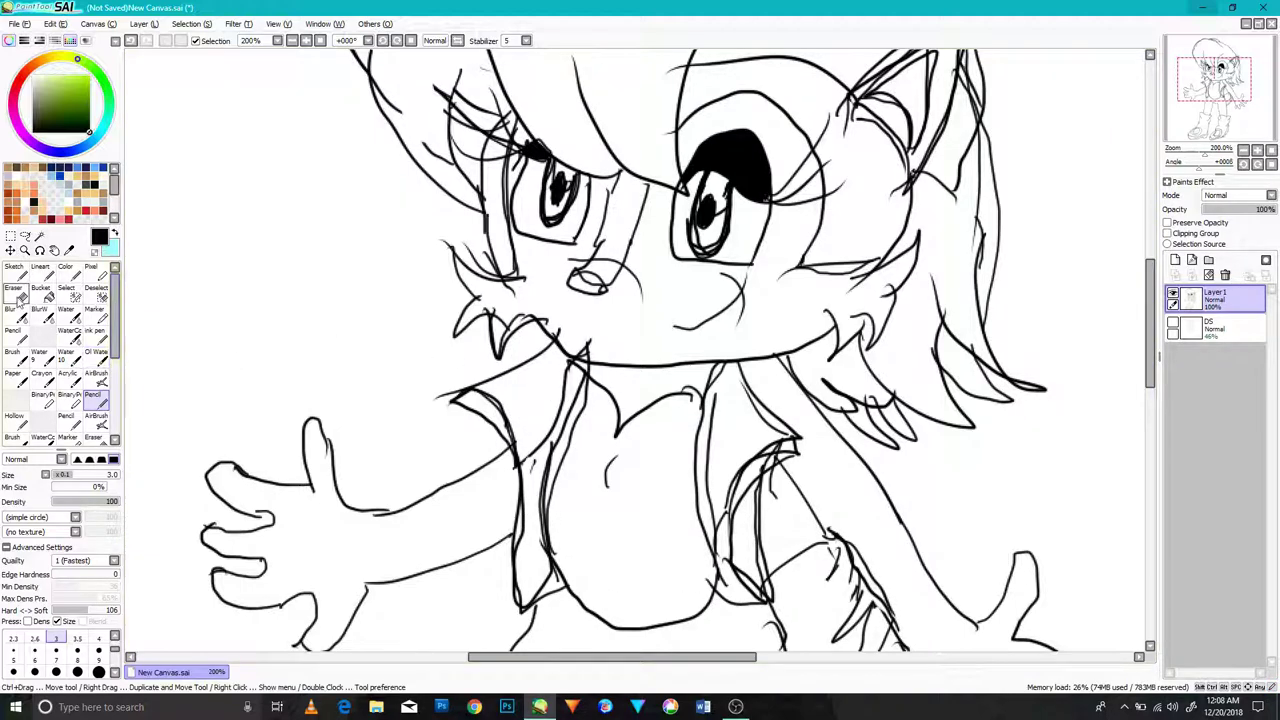
- Erase the stray lines from the fur tufts on both cheeks and redraw their outlines with the Pencil
key(e)
click(98, 402)
mouse_move(546, 329)
mouse_down()
mouse_move(580, 360)
mouse_move(500, 320)
mouse_move(516, 320)
mouse_move(514, 297)
mouse_up()
key(e)
mouse_move(460, 240)
mouse_down()
mouse_move(448, 246)
mouse_move(473, 249)
mouse_up()
mouse_move(850, 290)
mouse_down()
mouse_move(787, 277)
mouse_move(809, 290)
mouse_move(861, 279)
mouse_move(855, 330)
mouse_up()
click(95, 335)
click(100, 402)
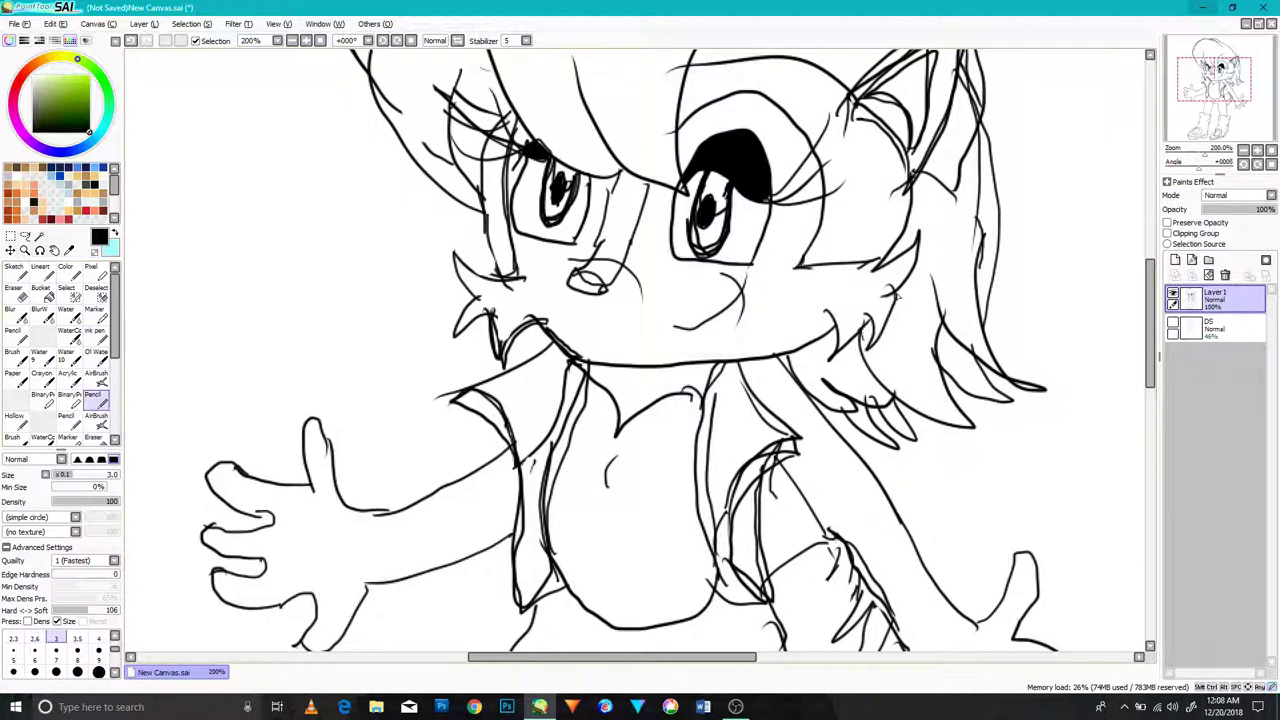
- Erase the stray lines around the base of the ear and redraw the side of the head below it
key(e)
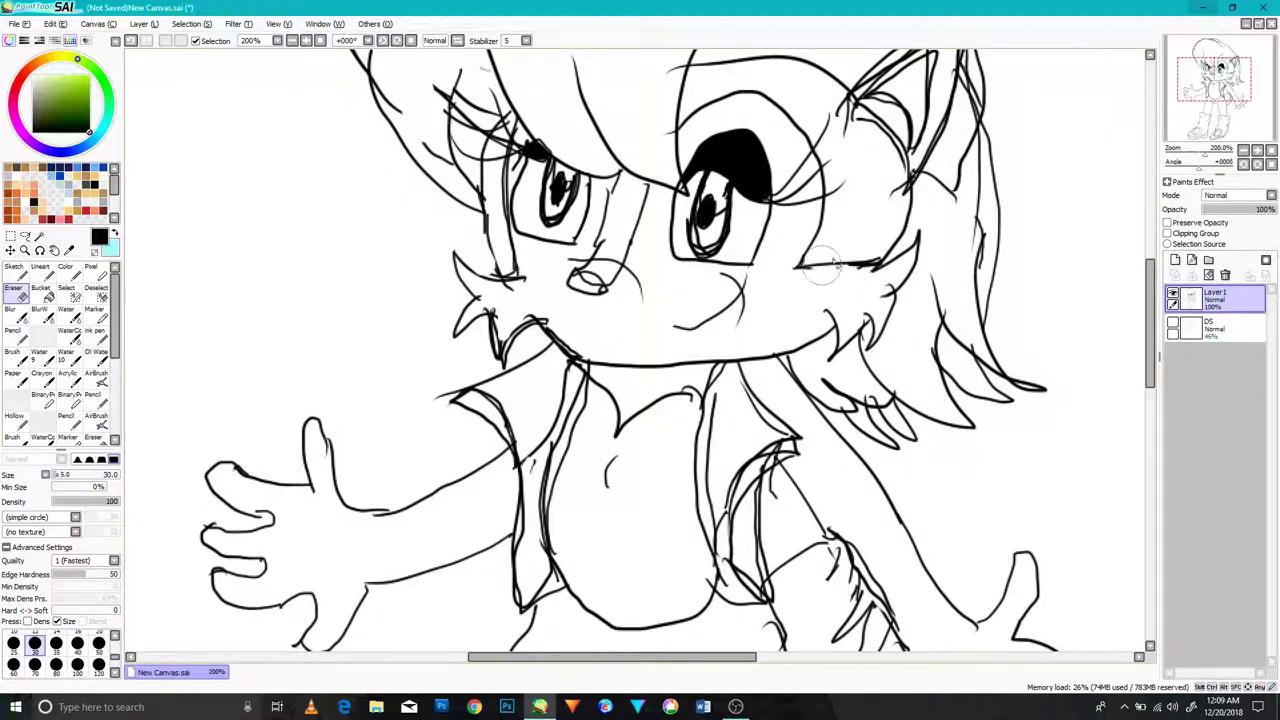
mouse_move(861, 147)
mouse_down()
mouse_move(863, 130)
mouse_move(890, 165)
mouse_move(885, 180)
mouse_up()
key(n)
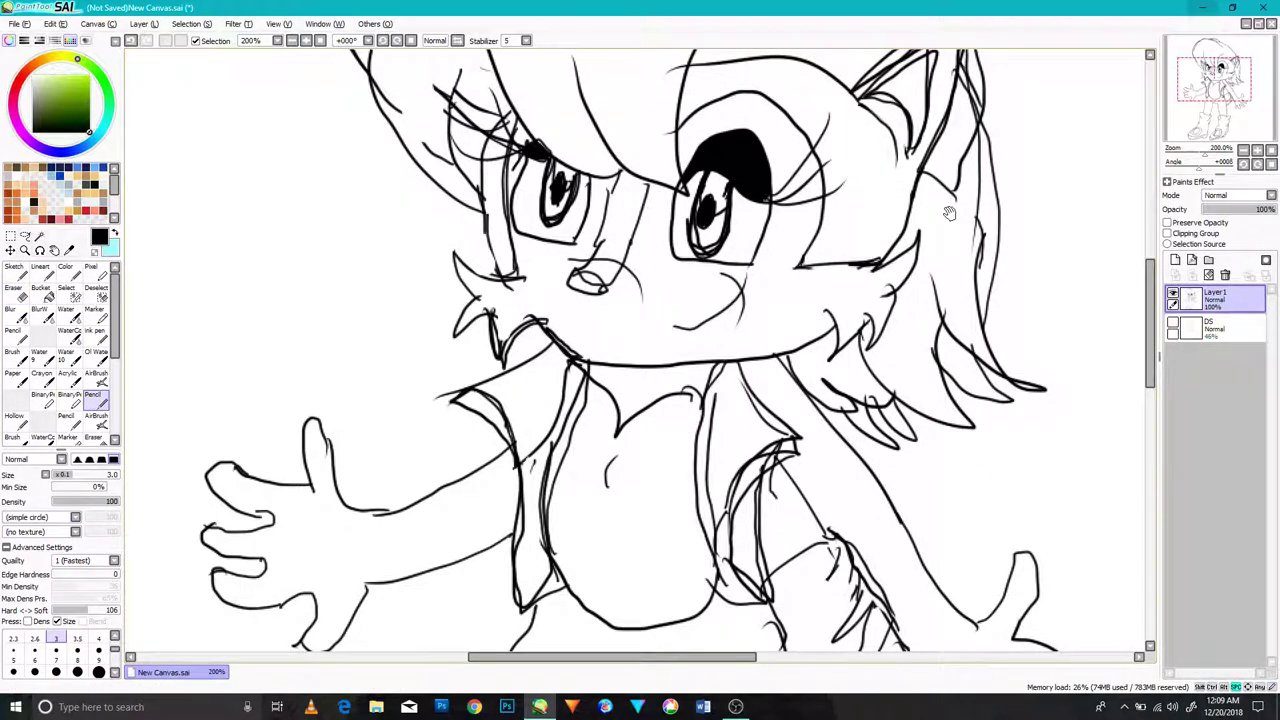
- Erase the rough hair lines behind the ear, along the left side and across the crown
drag(933, 207, 793, 404)
key(e)
mouse_move(818, 325)
mouse_down()
mouse_move(796, 373)
mouse_move(847, 245)
mouse_move(816, 393)
mouse_move(790, 399)
mouse_move(706, 597)
mouse_move(756, 599)
mouse_move(843, 350)
mouse_up()
mouse_move(753, 466)
mouse_down()
mouse_move(737, 424)
mouse_move(759, 536)
mouse_up()
mouse_move(250, 152)
mouse_down()
mouse_move(220, 247)
mouse_move(235, 328)
mouse_up()
drag(285, 402, 305, 422)
drag(263, 289, 291, 370)
mouse_move(335, 186)
mouse_down()
mouse_move(283, 237)
mouse_move(278, 225)
mouse_up()
drag(246, 323, 248, 332)
mouse_move(566, 186)
mouse_down()
mouse_move(466, 134)
mouse_move(314, 149)
mouse_move(360, 150)
mouse_up()
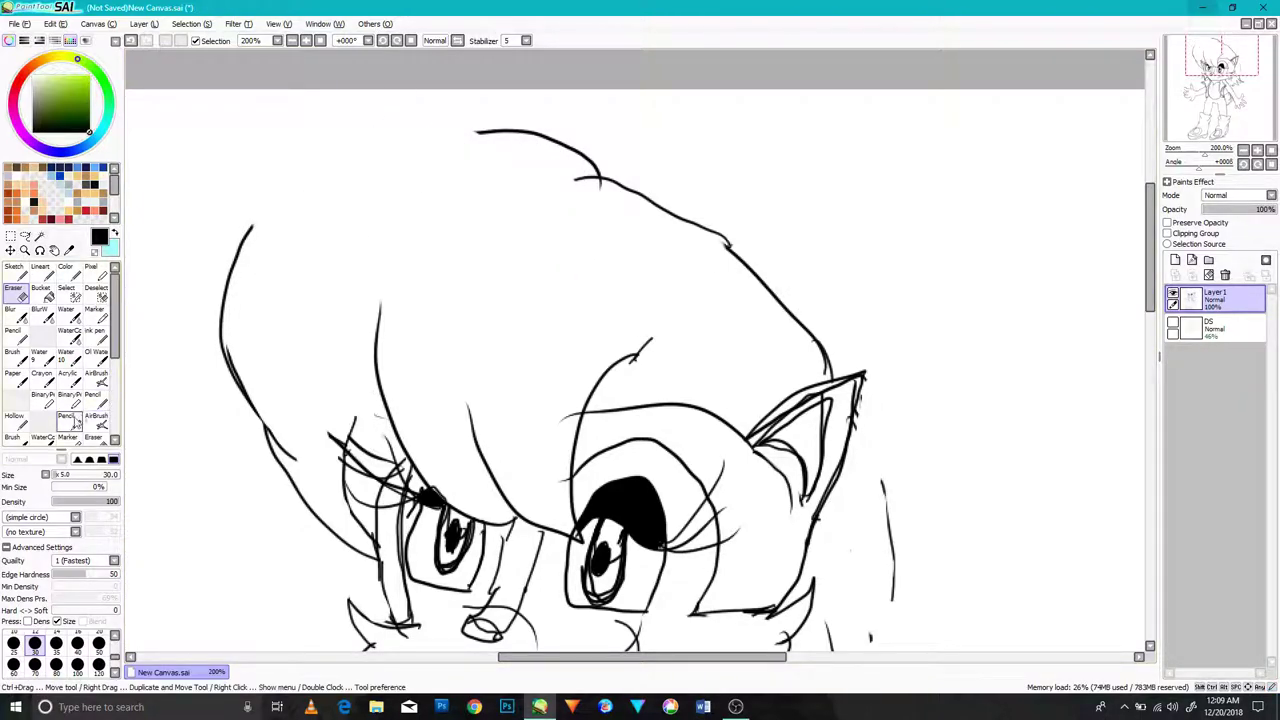
- Redraw the crown's outline and the pointed hair tips below the right cheek with the Pencil
click(93, 398)
mouse_move(250, 226)
mouse_down()
mouse_move(412, 138)
mouse_move(484, 131)
mouse_up()
drag(778, 362, 706, 181)
drag(686, 602, 628, 554)
drag(724, 598, 691, 526)
drag(736, 590, 693, 530)
drag(716, 606, 685, 520)
drag(769, 536, 742, 440)
drag(769, 495, 744, 428)
- Redraw the long edges of the hair lock falling behind the ear
mouse_move(795, 460)
mouse_down()
mouse_move(797, 506)
mouse_move(795, 413)
mouse_up()
drag(812, 541, 826, 432)
mouse_move(817, 364)
mouse_down()
mouse_move(792, 248)
mouse_move(760, 211)
mouse_up()
drag(789, 444, 830, 309)
drag(740, 530, 771, 578)
drag(718, 509, 742, 554)
- Reinforce the hair edge beside the left eye with additional strokes
drag(525, 396, 652, 525)
drag(427, 391, 481, 460)
drag(421, 367, 429, 397)
drag(328, 245, 423, 397)
- Erase the open hand at the end of the right arm with the Eraser at size 30
scroll(372, 310, down, 2)
scroll(372, 447, down, 1)
scroll(546, 555, down, 3)
drag(545, 568, 652, 485)
scroll(652, 490, up, 4)
click(14, 290)
mouse_move(735, 450)
mouse_down()
mouse_move(762, 372)
mouse_move(722, 442)
mouse_up()
drag(765, 405, 755, 440)
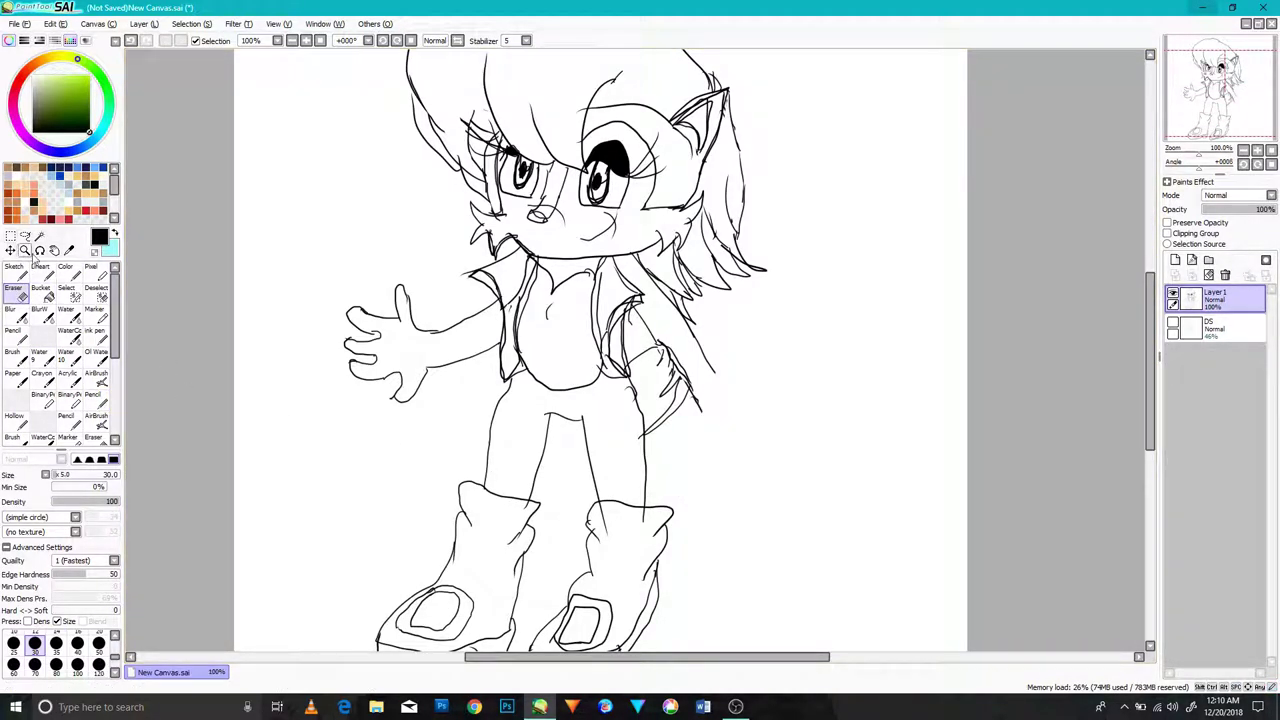
- Copy the left hand, paste it on a new layer at the end of the right arm and flip it horizontally
click(10, 236)
mouse_move(461, 253)
mouse_down()
mouse_move(406, 390)
mouse_move(308, 428)
mouse_up()
key(ctrl+c)
key(ctrl+v)
drag(380, 365, 750, 413)
click(61, 599)
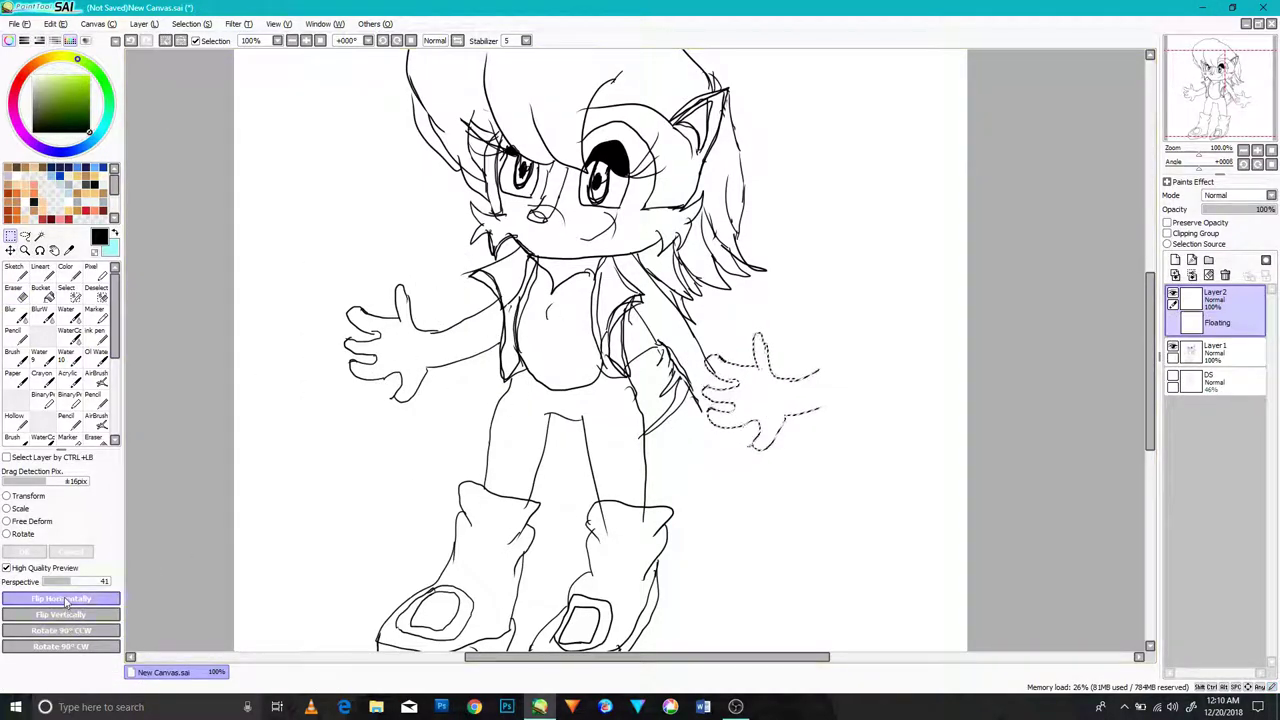
- Rotate and free deform the pasted hand to fit the right arm's wrist, and apply the transformation
click(22, 534)
drag(822, 328, 844, 383)
drag(772, 390, 762, 418)
drag(754, 504, 750, 513)
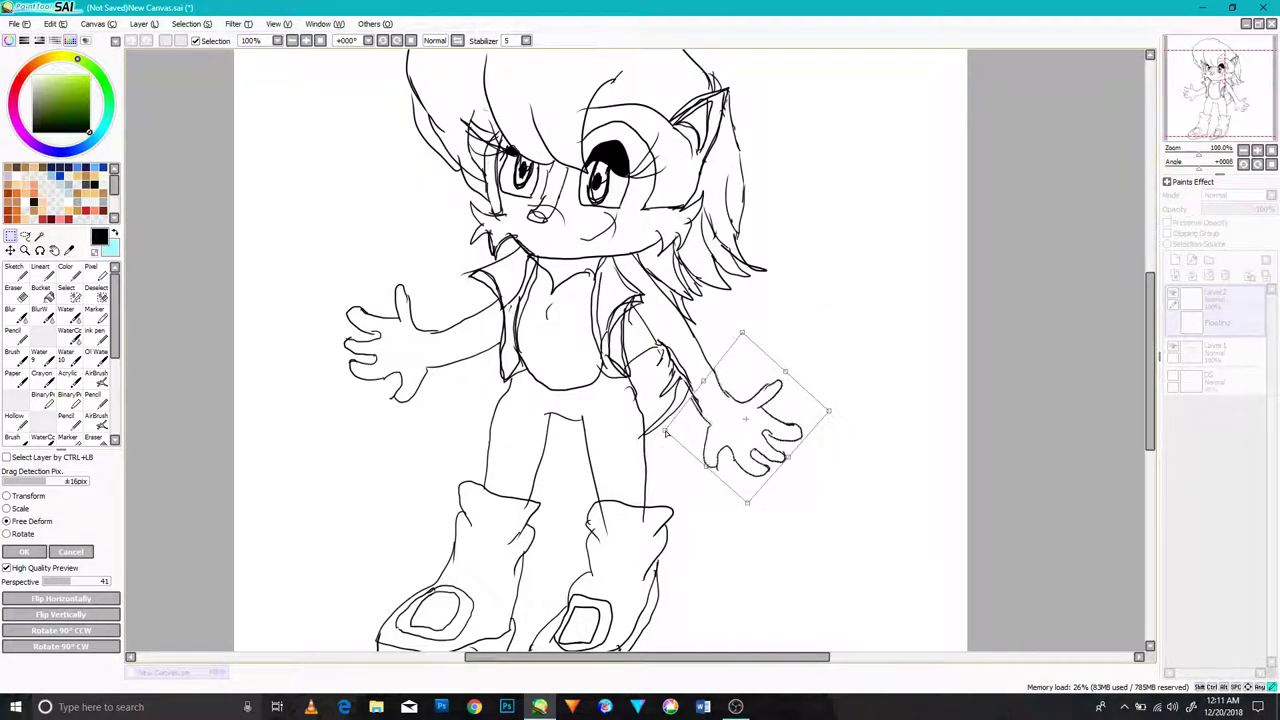
click(24, 551)
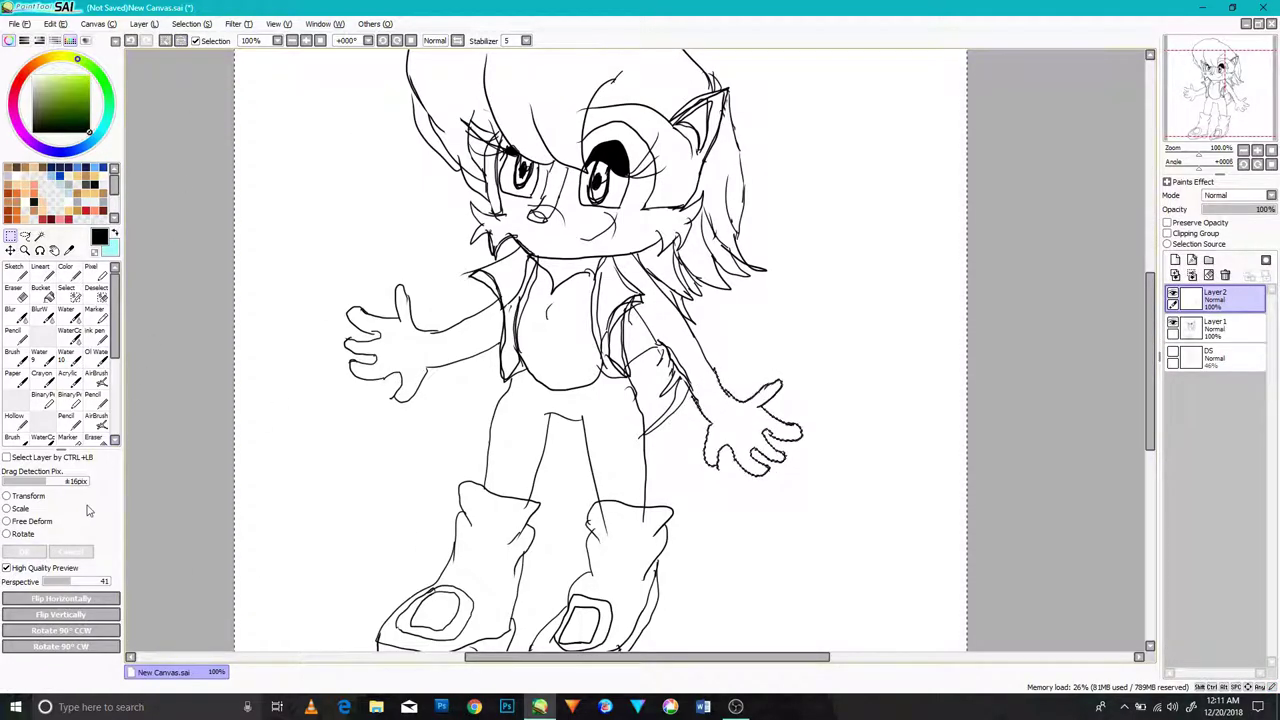
- Merge the pasted hand layer down into the sketch layer and erase the leg lines overlapping the right boot
click(94, 399)
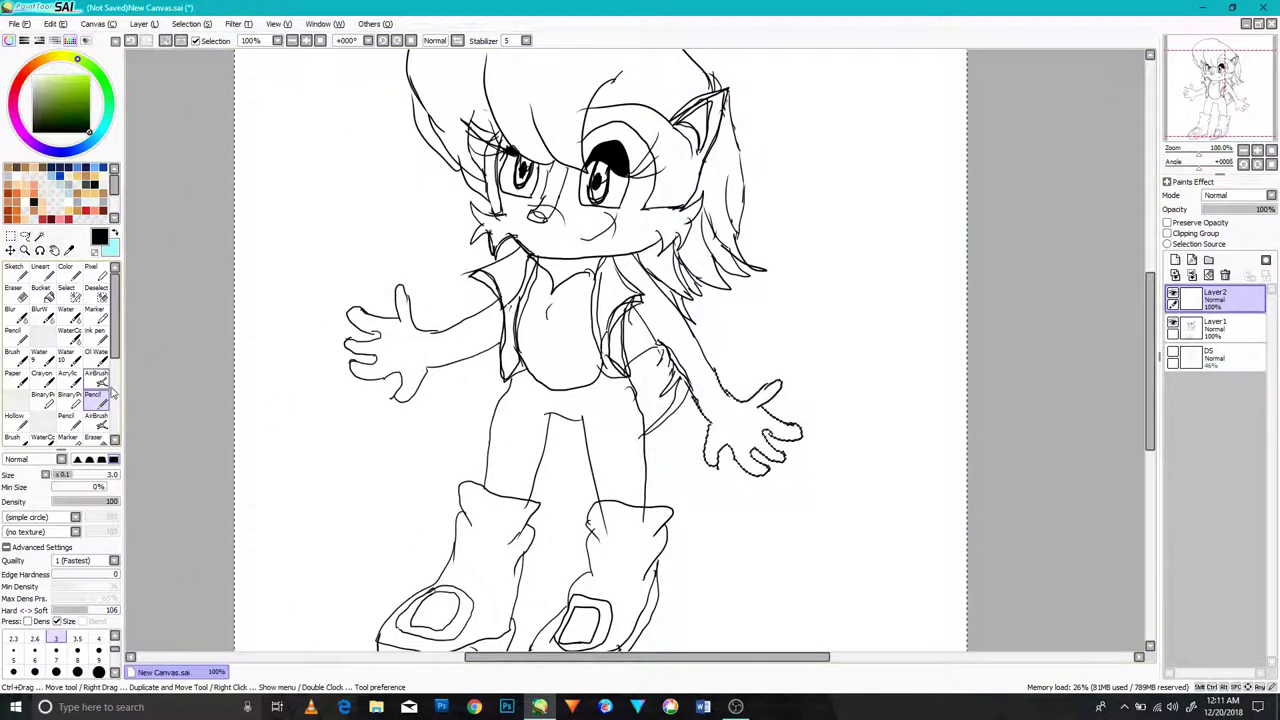
key(e)
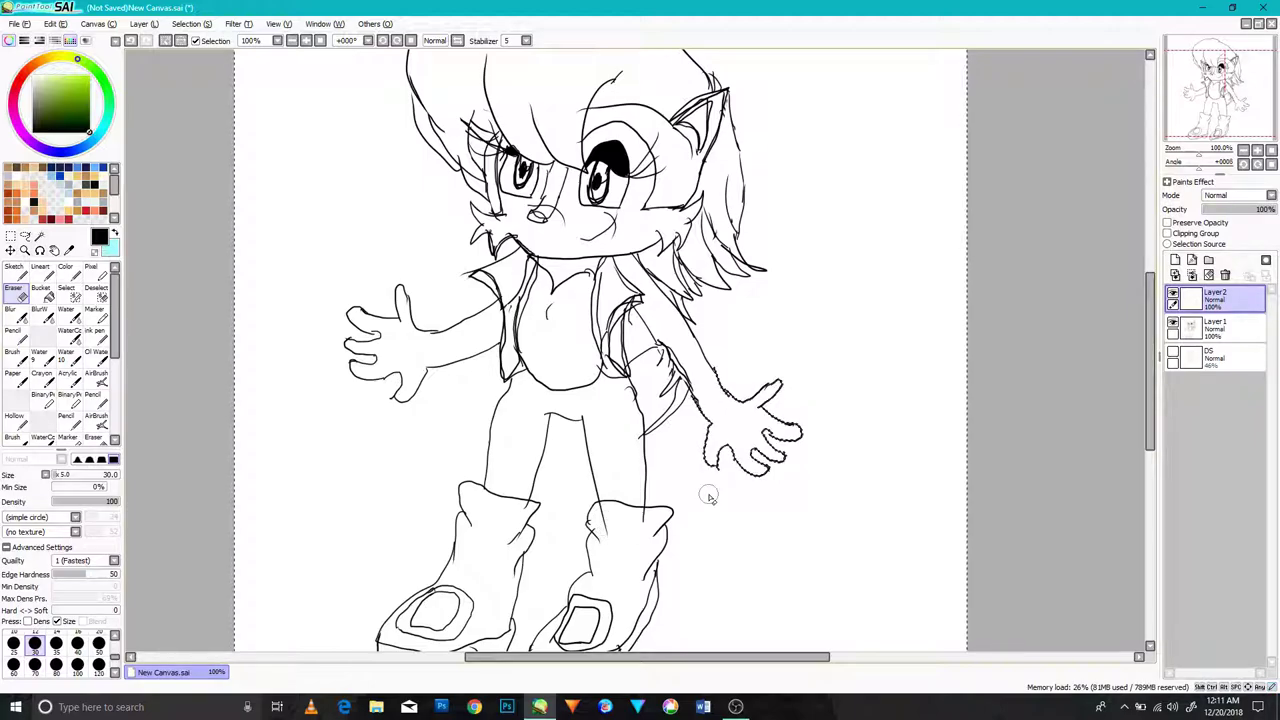
key(ctrl+e)
drag(596, 506, 607, 543)
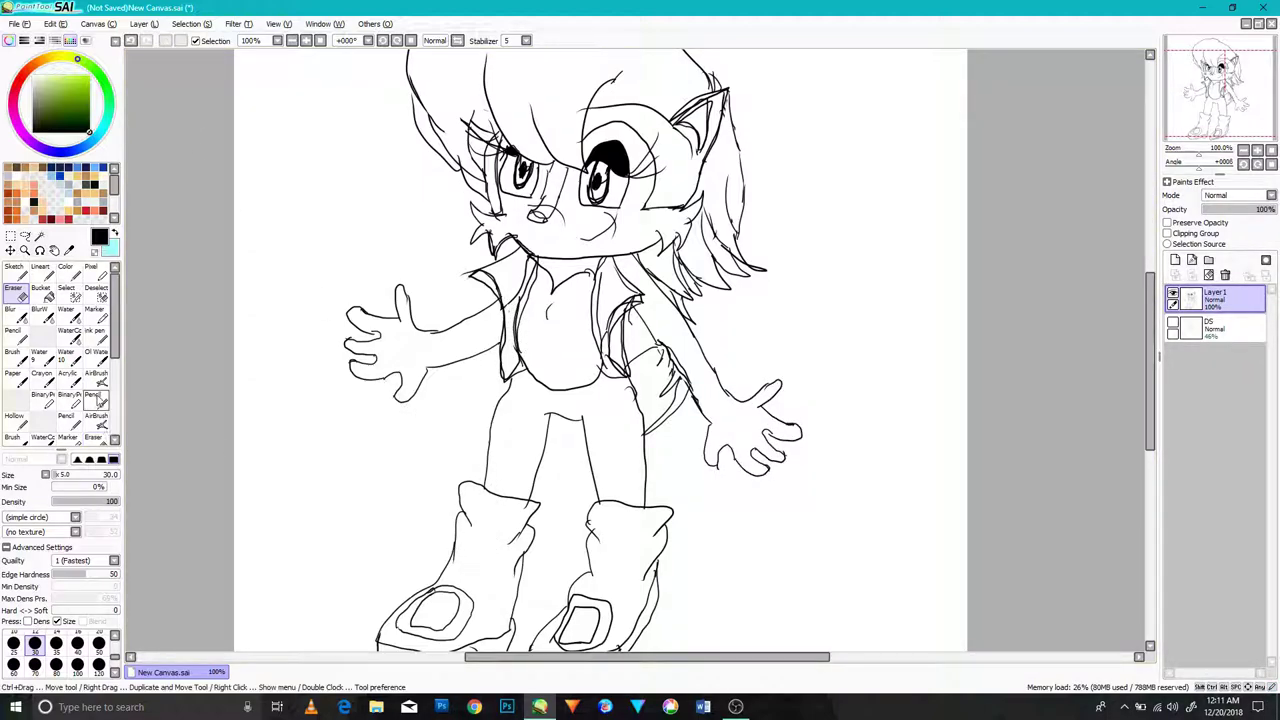
- Thicken the outlines of the vest and the belly patch with the Pencil at size 3
key(n)
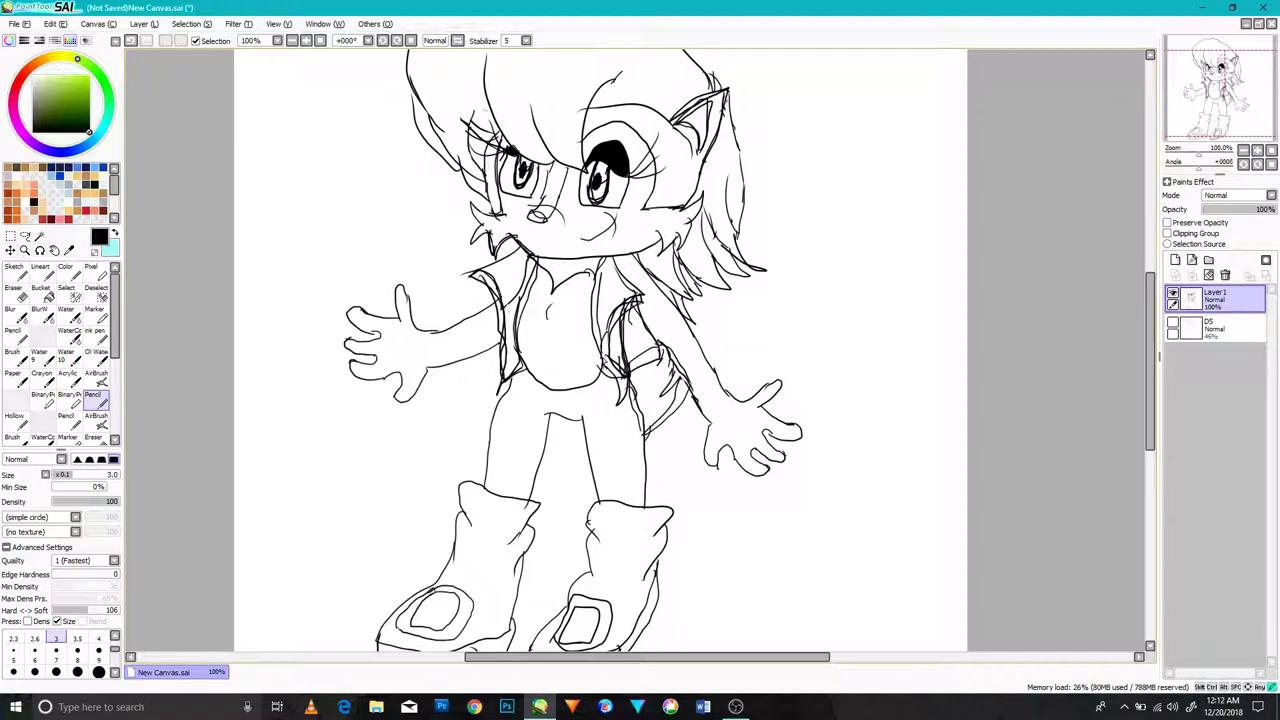
key(ctrl+z)
key(ctrl+z)
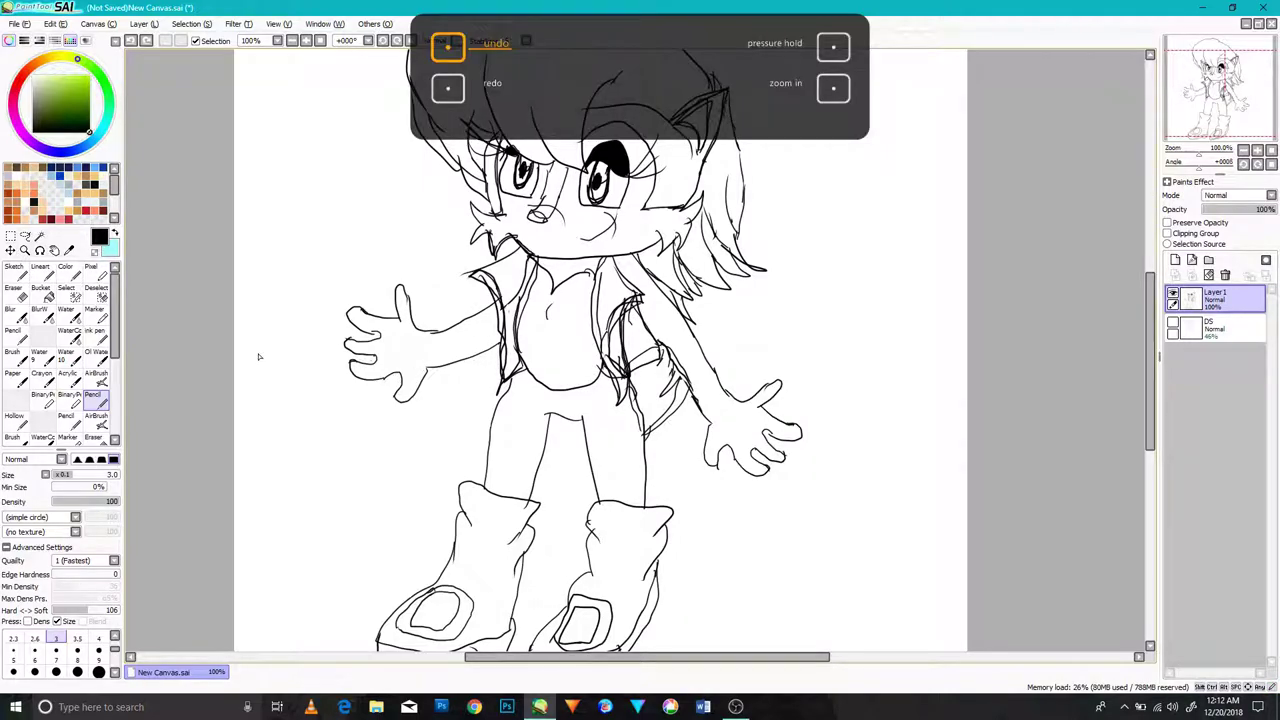
drag(515, 311, 541, 267)
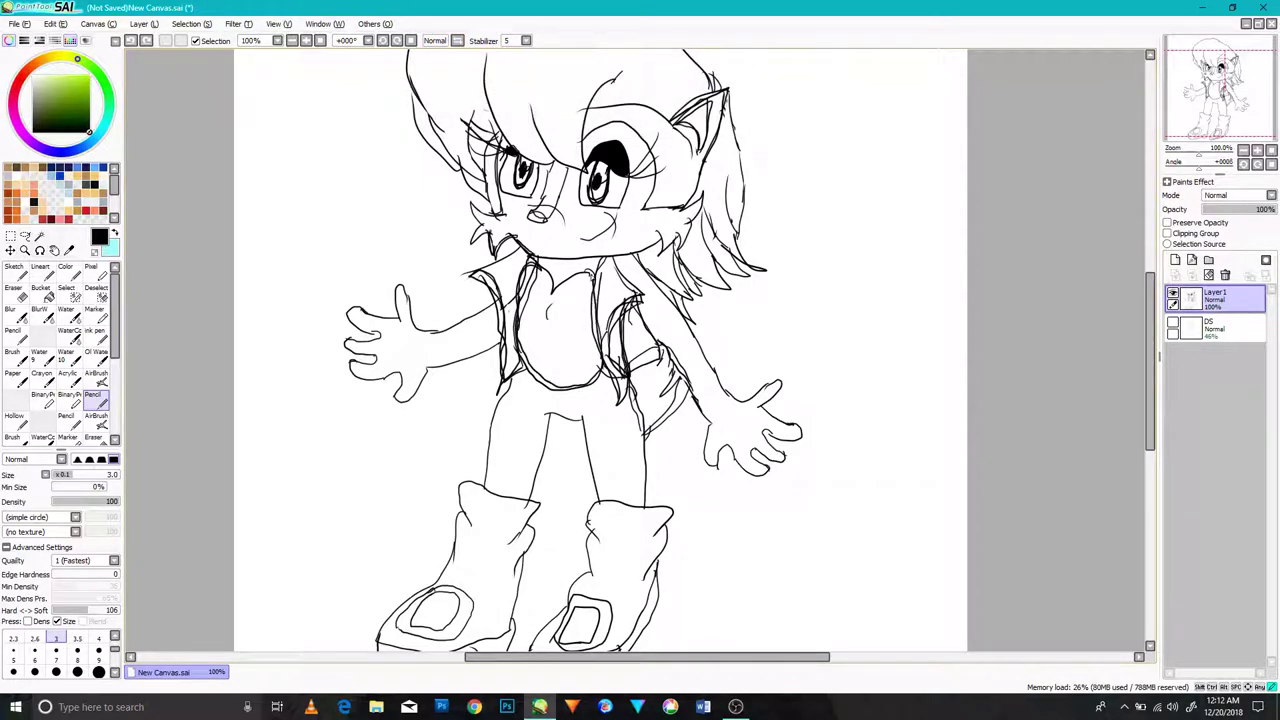
- Erase the stray lines between the chest and the vest edges with the Eraser at size 30, and reinforce the belly patch outline
key(e)
drag(531, 284, 511, 354)
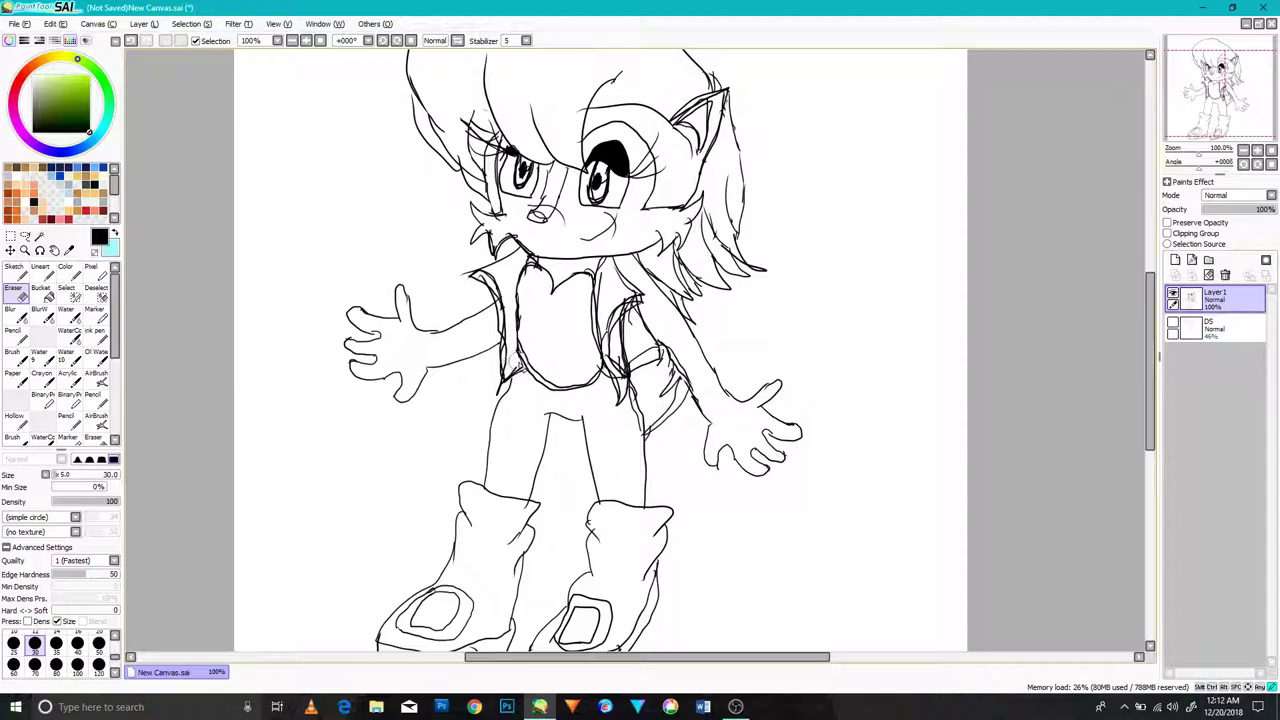
mouse_move(613, 328)
mouse_down()
mouse_move(613, 366)
mouse_move(614, 302)
mouse_up()
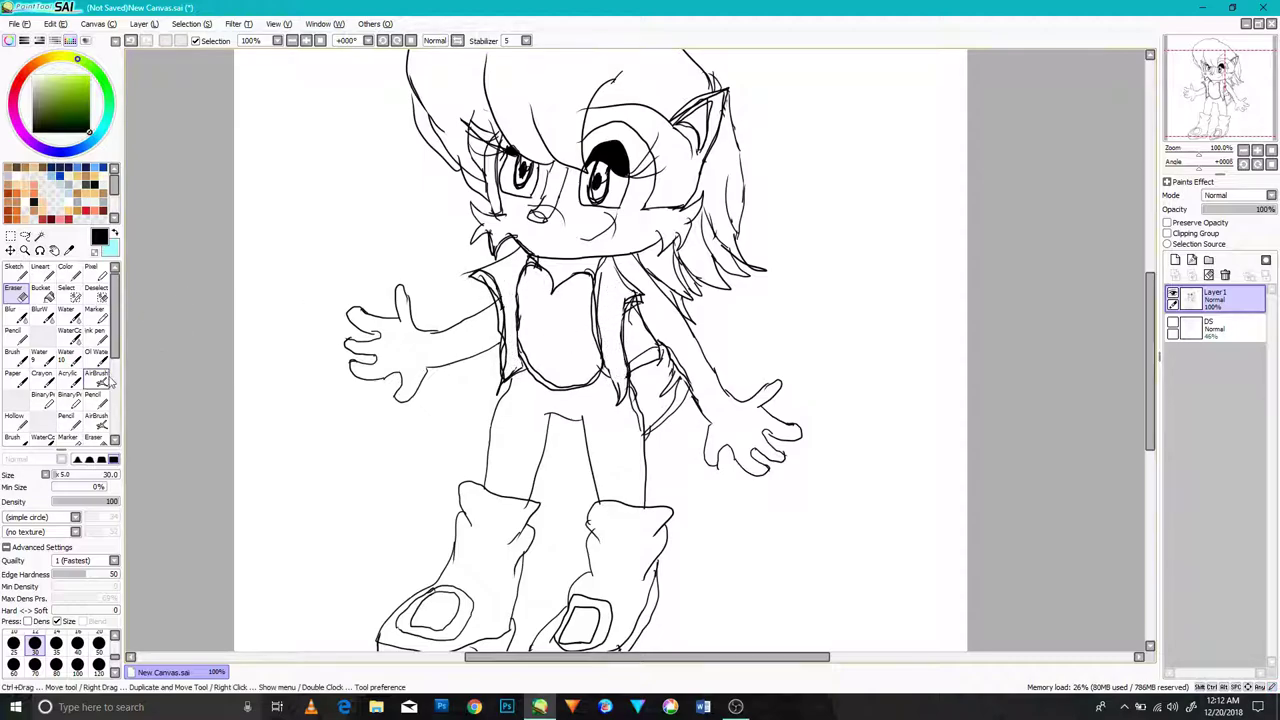
click(16, 337)
drag(114, 322, 109, 401)
click(95, 375)
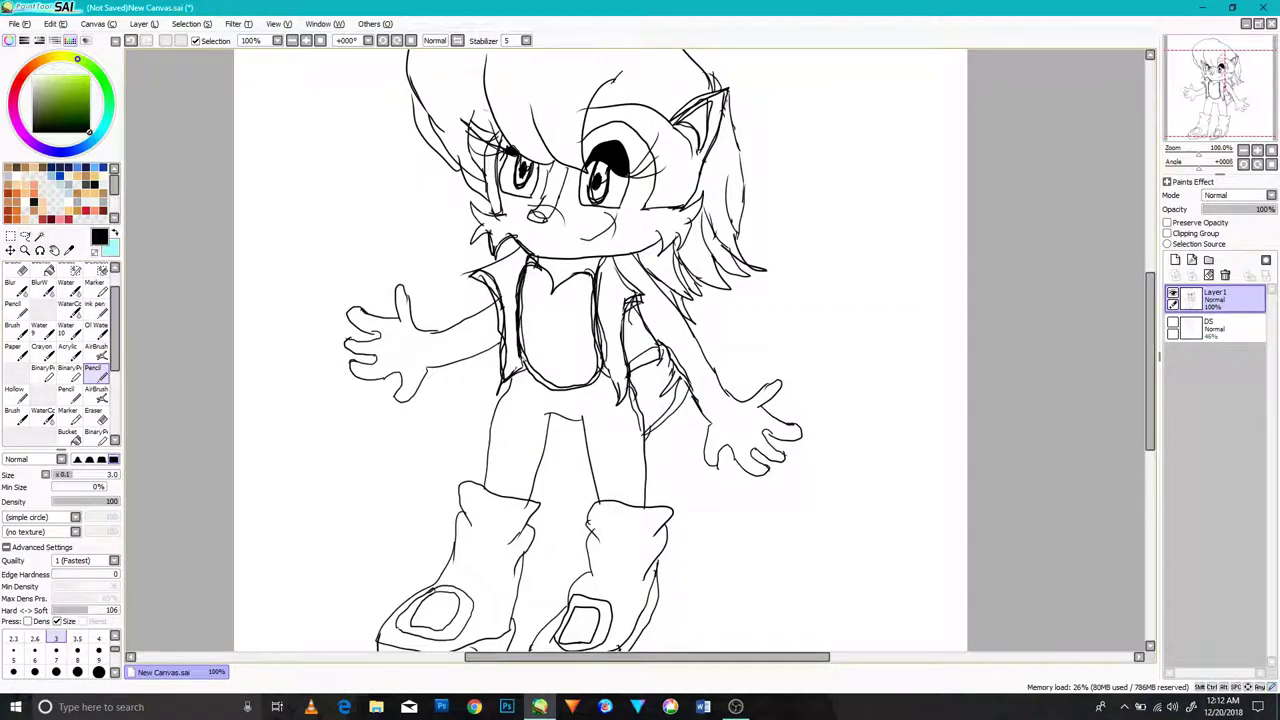
drag(381, 228, 392, 229)
drag(396, 212, 394, 234)
drag(388, 220, 402, 218)
drag(335, 240, 331, 264)
key(ctrl+z)
key(ctrl+z)
key(ctrl+z)
key(ctrl+z)
key(ctrl+z)
key(ctrl+z)
key(ctrl+z)
key(ctrl+z)
key(ctrl+z)
key(ctrl+y)
- Reinforce the hair's left edge and the cheek tufts with the Pencil, and clean up the cheek mark at the end of the smile
drag(1150, 360, 1150, 306)
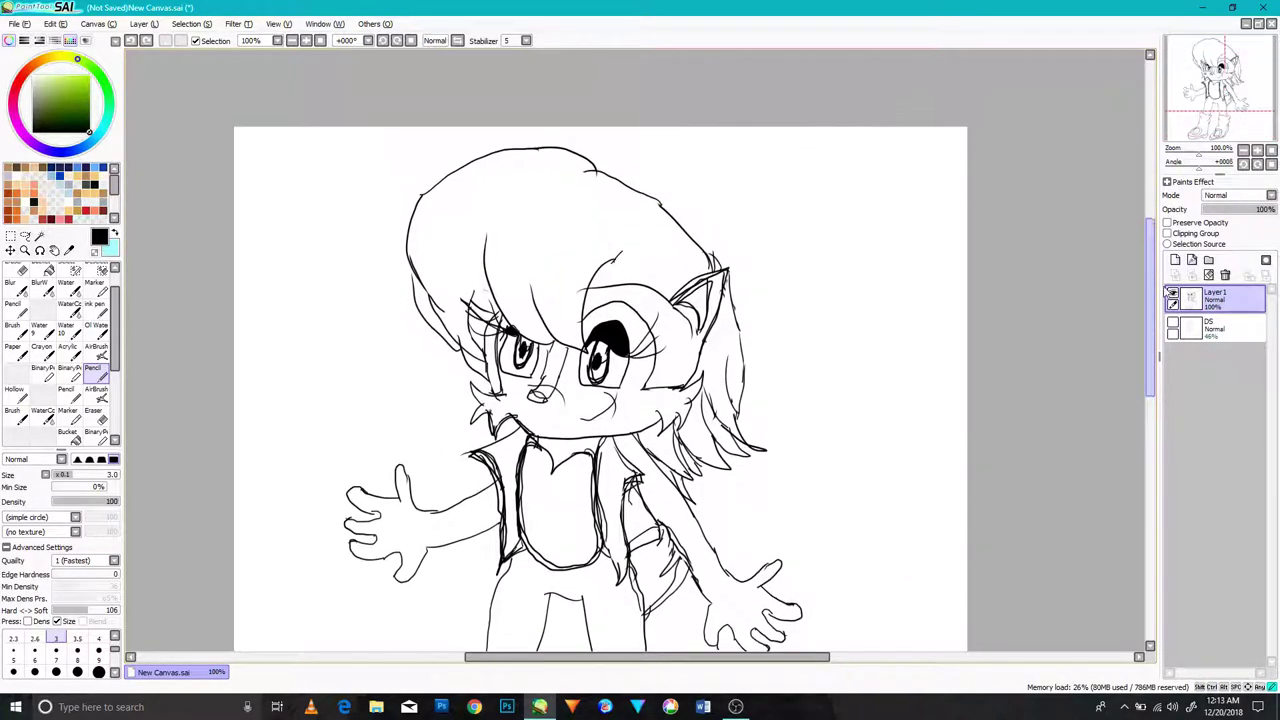
drag(416, 262, 483, 381)
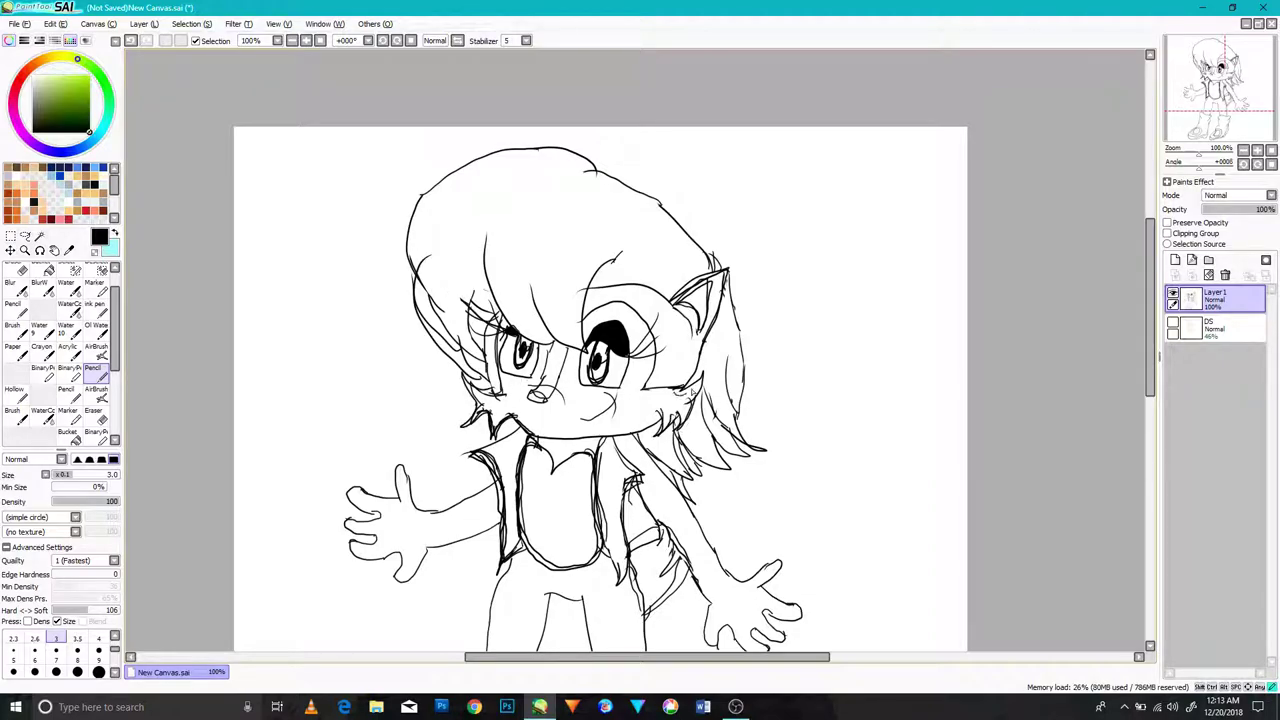
click(18, 270)
key(n)
key(ctrl+z)
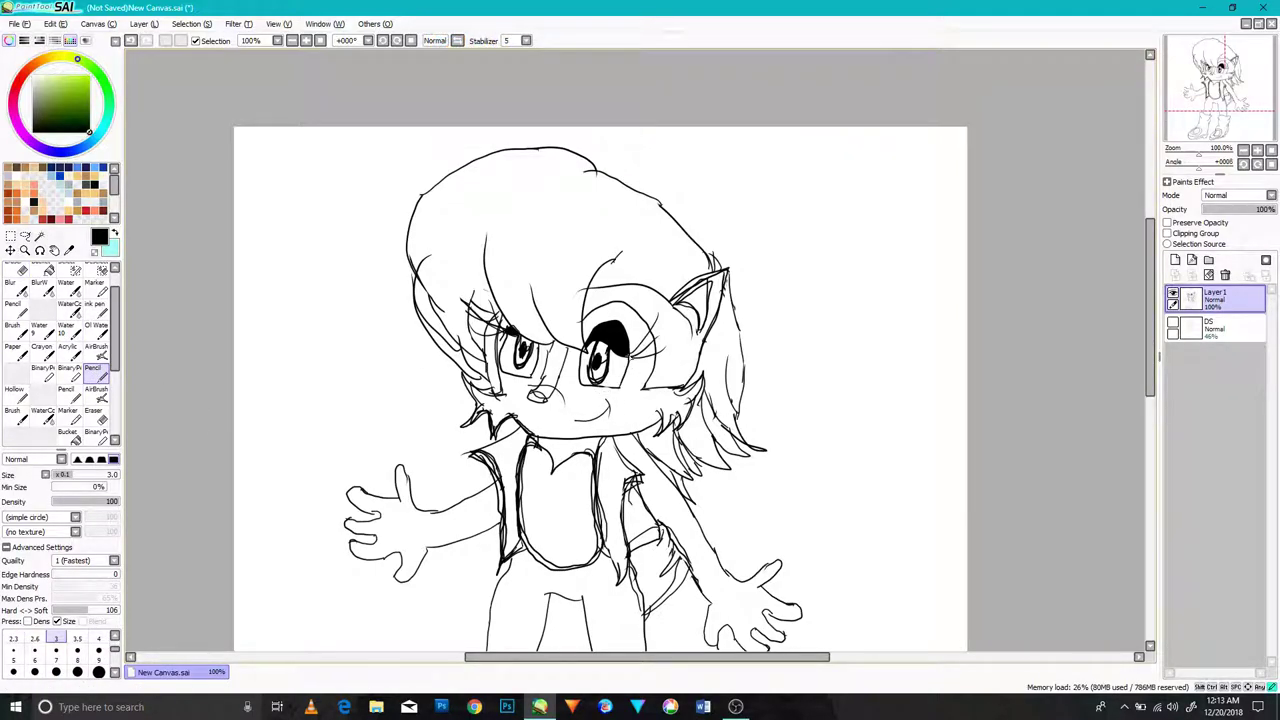
- Thicken both eye outlines and add strand lines through the fringe and the hair falling behind the ear
drag(585, 354, 628, 359)
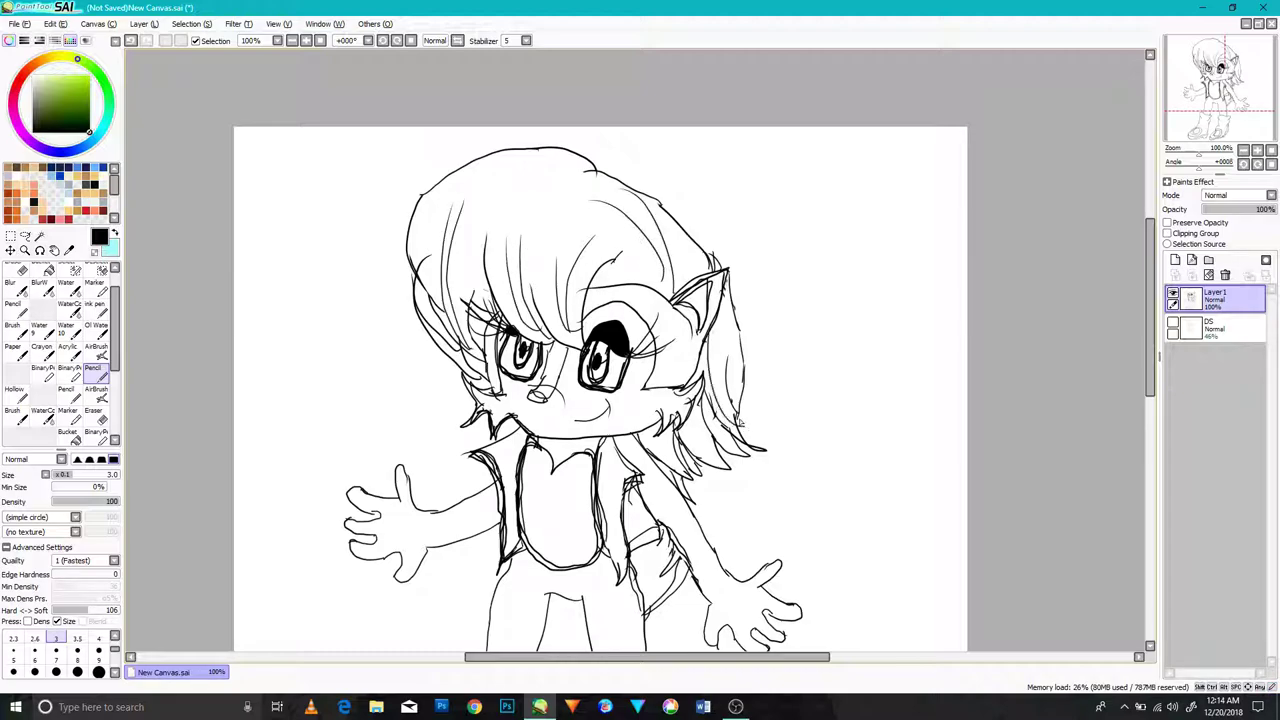
drag(706, 356, 690, 462)
mouse_move(696, 422)
mouse_down()
mouse_move(664, 472)
mouse_move(607, 391)
mouse_up()
- Draw the vest's lower left corner down to the hip and erase the body line overlapping it
drag(553, 476, 537, 492)
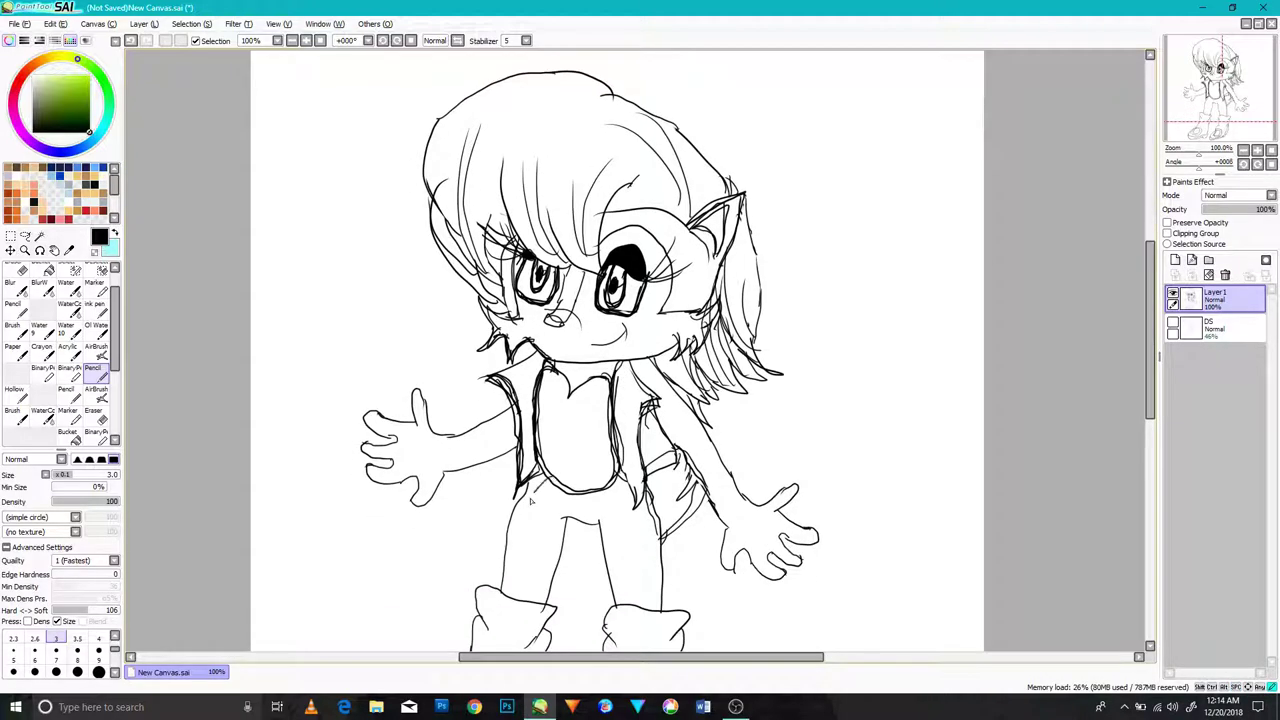
drag(115, 335, 115, 318)
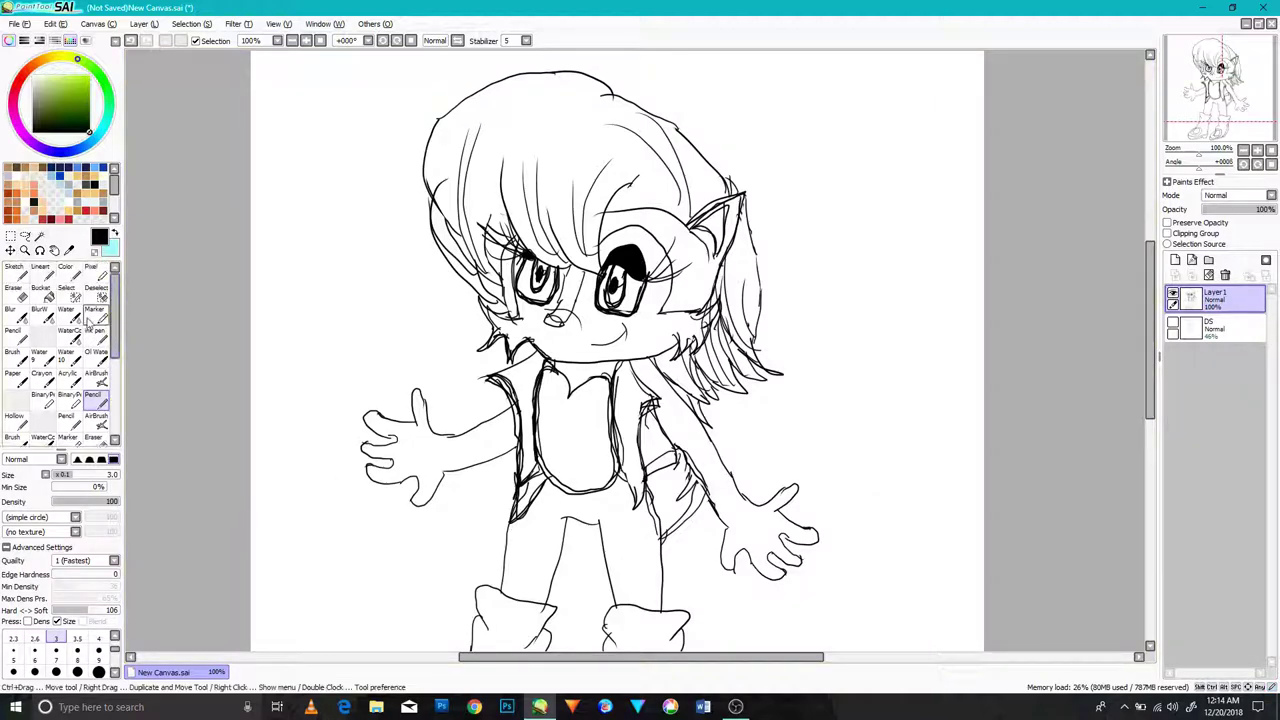
click(17, 294)
drag(521, 499, 528, 479)
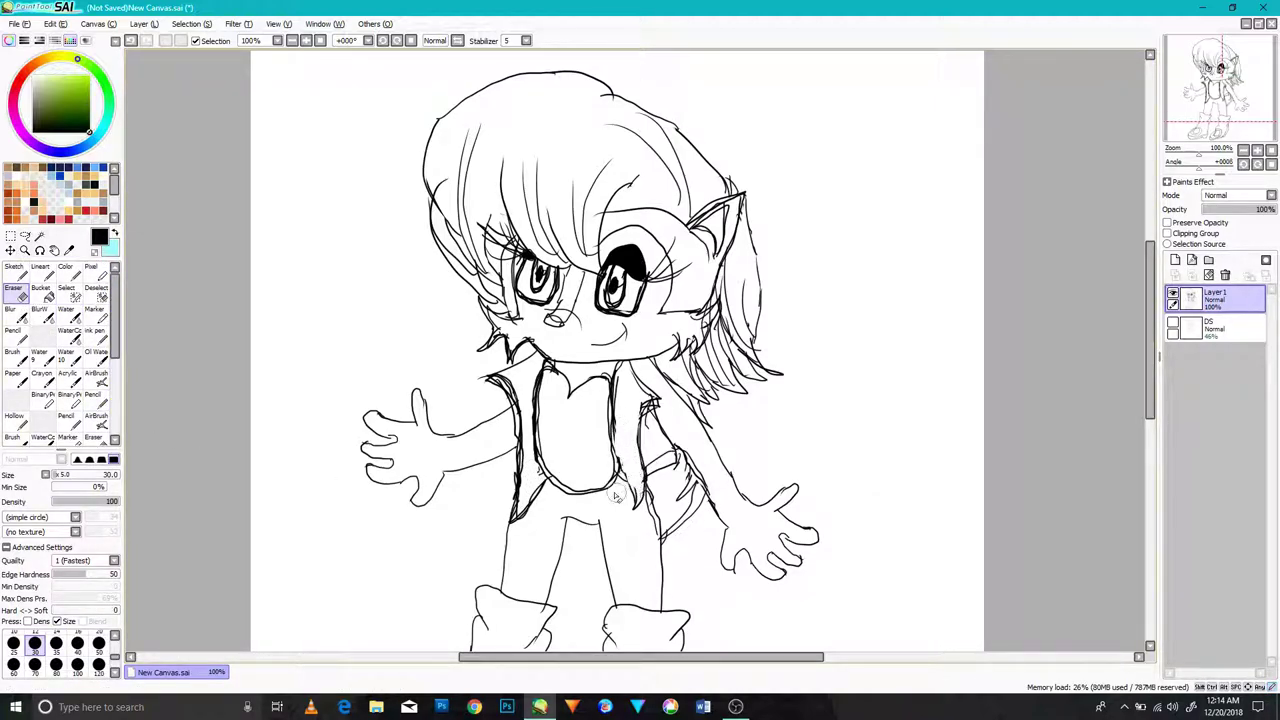
- Erase the right boot completely and select the left boot with a lasso outline
scroll(600, 492, down, 4)
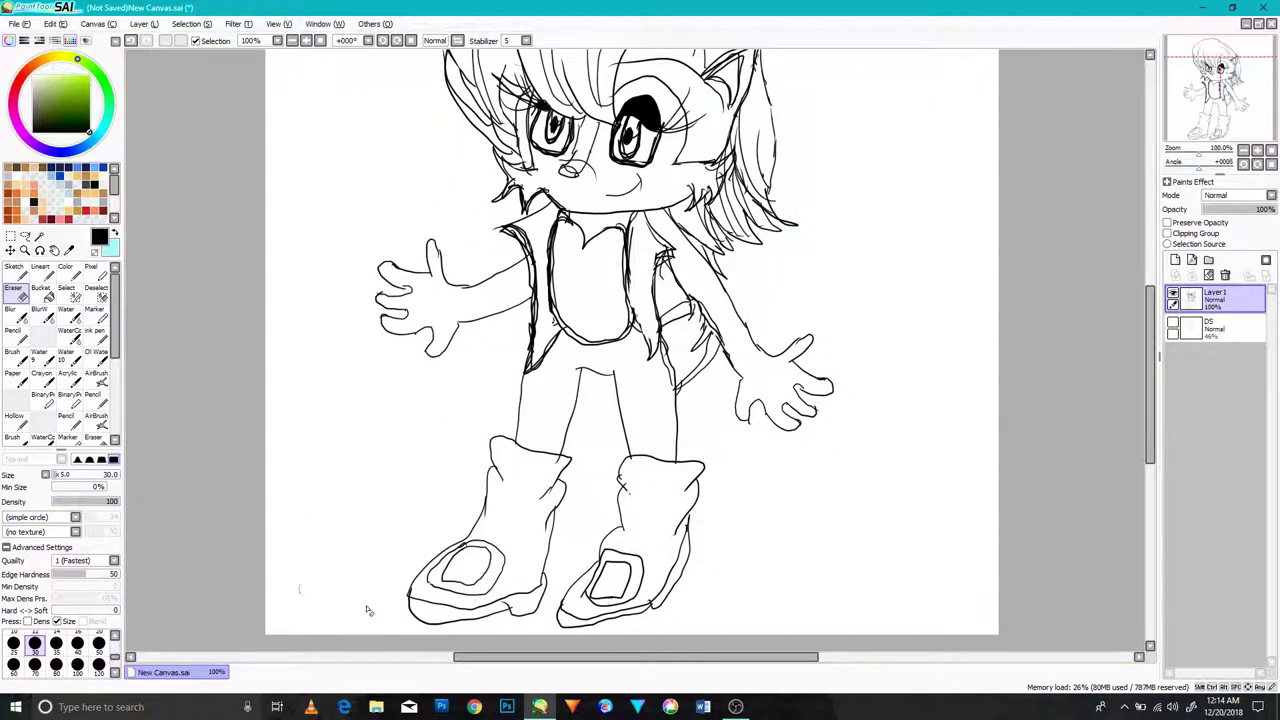
mouse_move(731, 560)
mouse_down()
mouse_move(652, 594)
mouse_move(693, 551)
mouse_move(667, 555)
mouse_move(691, 472)
mouse_move(683, 494)
mouse_move(665, 462)
mouse_move(631, 465)
mouse_move(587, 595)
mouse_move(560, 608)
mouse_move(646, 606)
mouse_move(593, 570)
mouse_move(640, 580)
mouse_up()
click(10, 236)
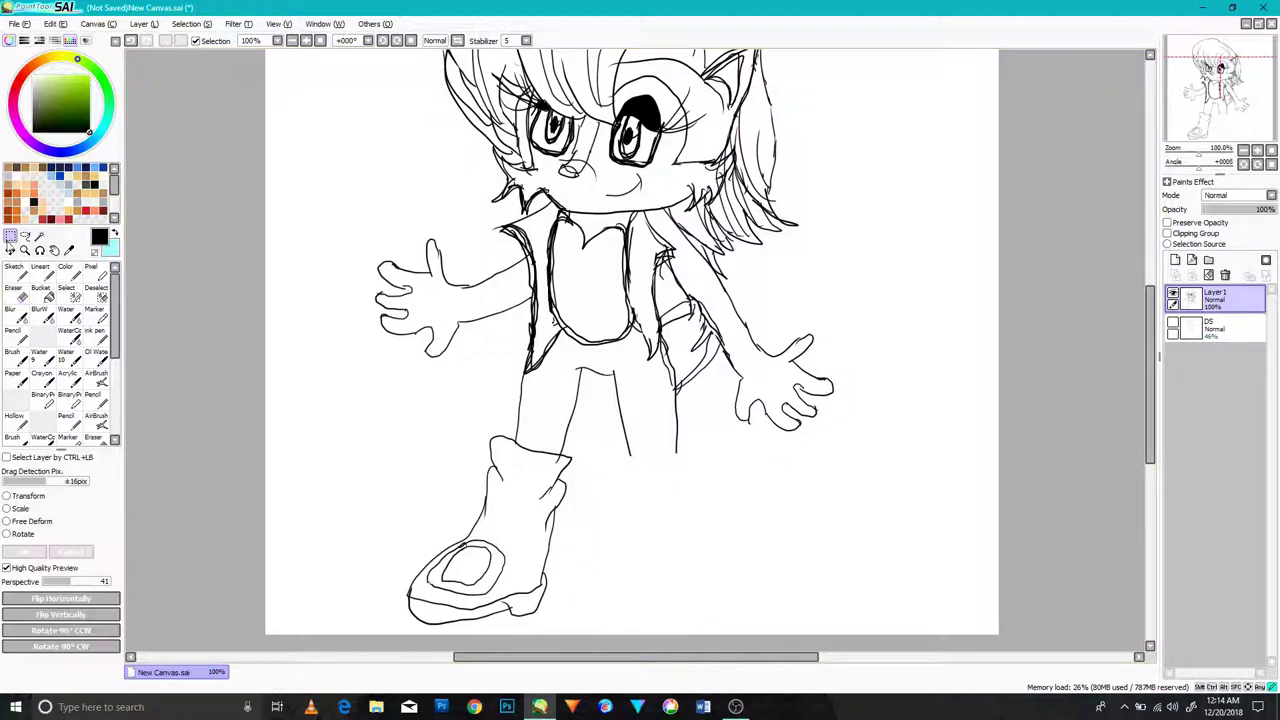
drag(357, 406, 614, 634)
click(25, 236)
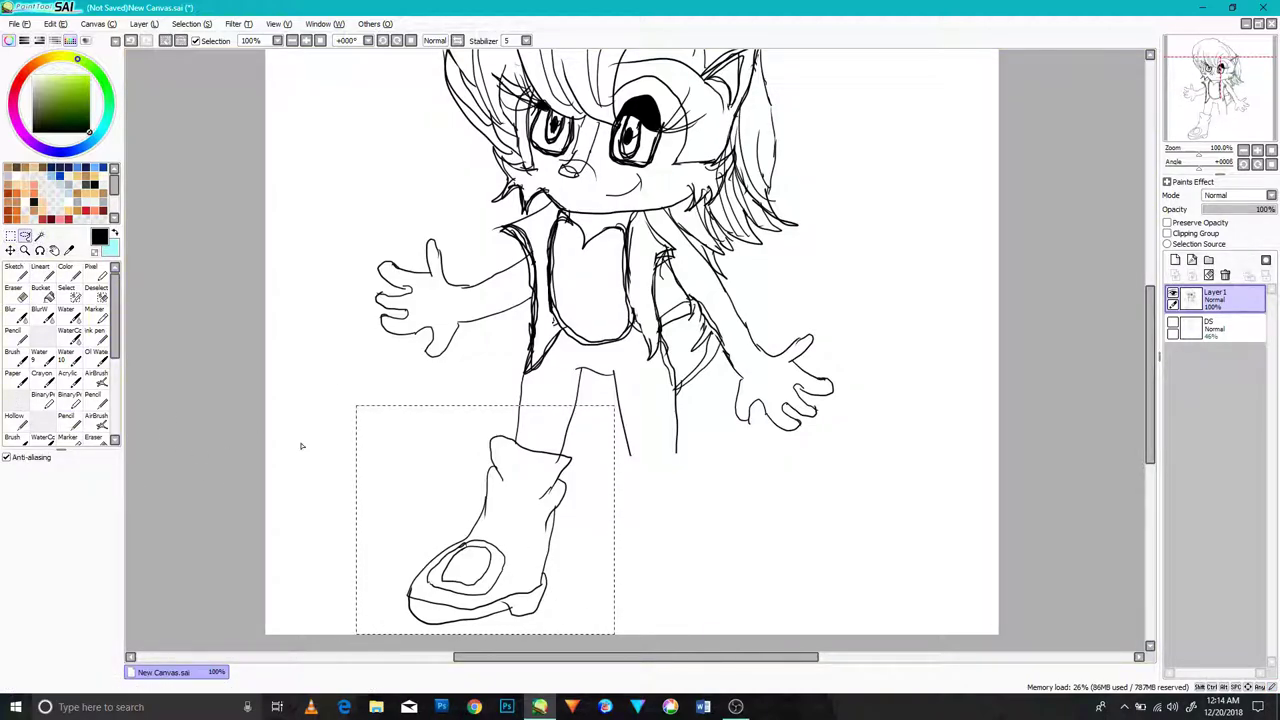
click(180, 42)
click(179, 42)
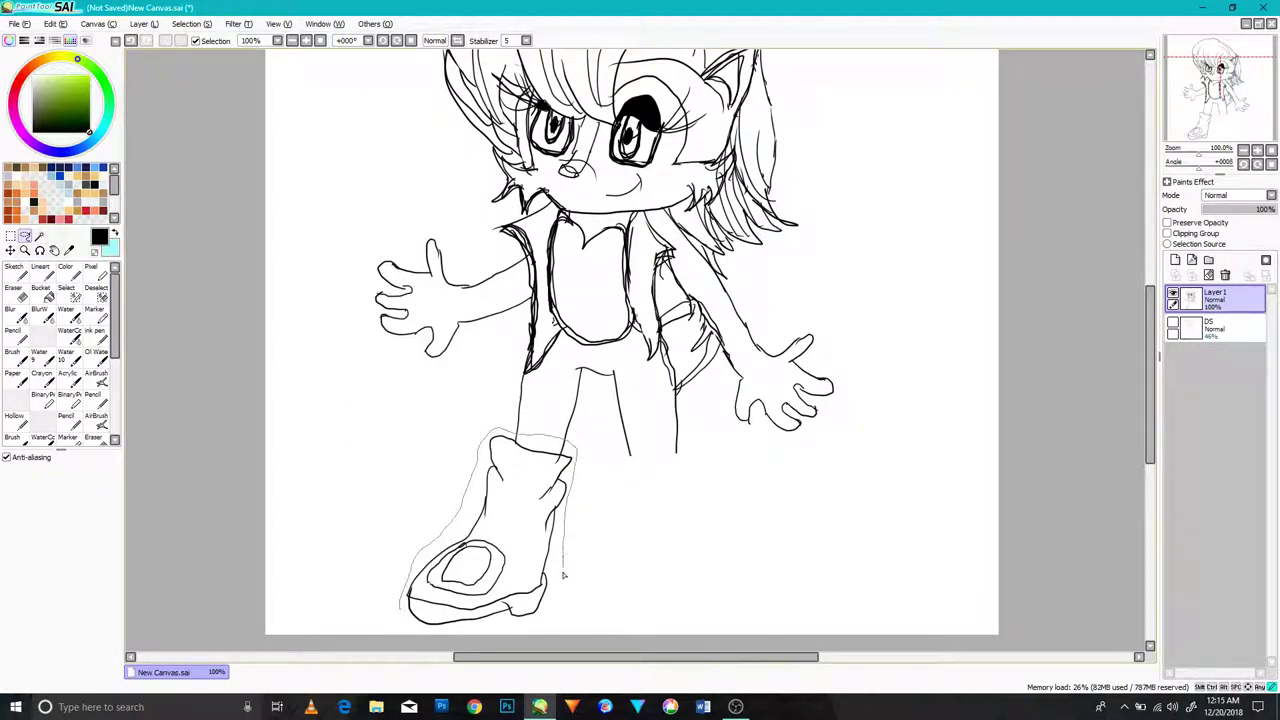
drag(402, 605, 401, 598)
- Copy the selected left boot and paste it onto a new layer
click(55, 24)
click(79, 84)
click(57, 24)
click(78, 97)
click(513, 519)
click(131, 41)
click(131, 41)
- Move the pasted boot under the right leg, flip it horizontally, apply the transformation and clear the selection
mouse_move(513, 520)
mouse_down()
mouse_move(680, 521)
mouse_move(697, 560)
mouse_move(723, 572)
mouse_up()
click(10, 236)
click(78, 598)
click(30, 496)
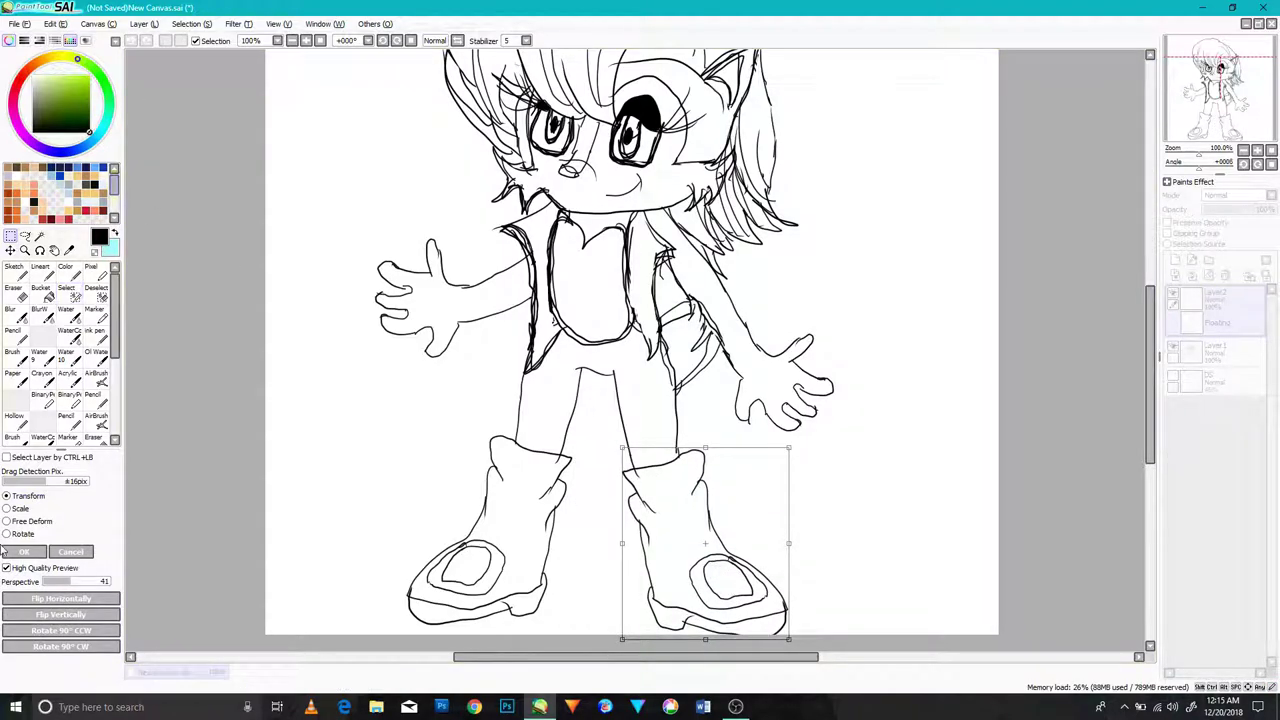
click(22, 551)
key(ctrl+d)
click(736, 707)
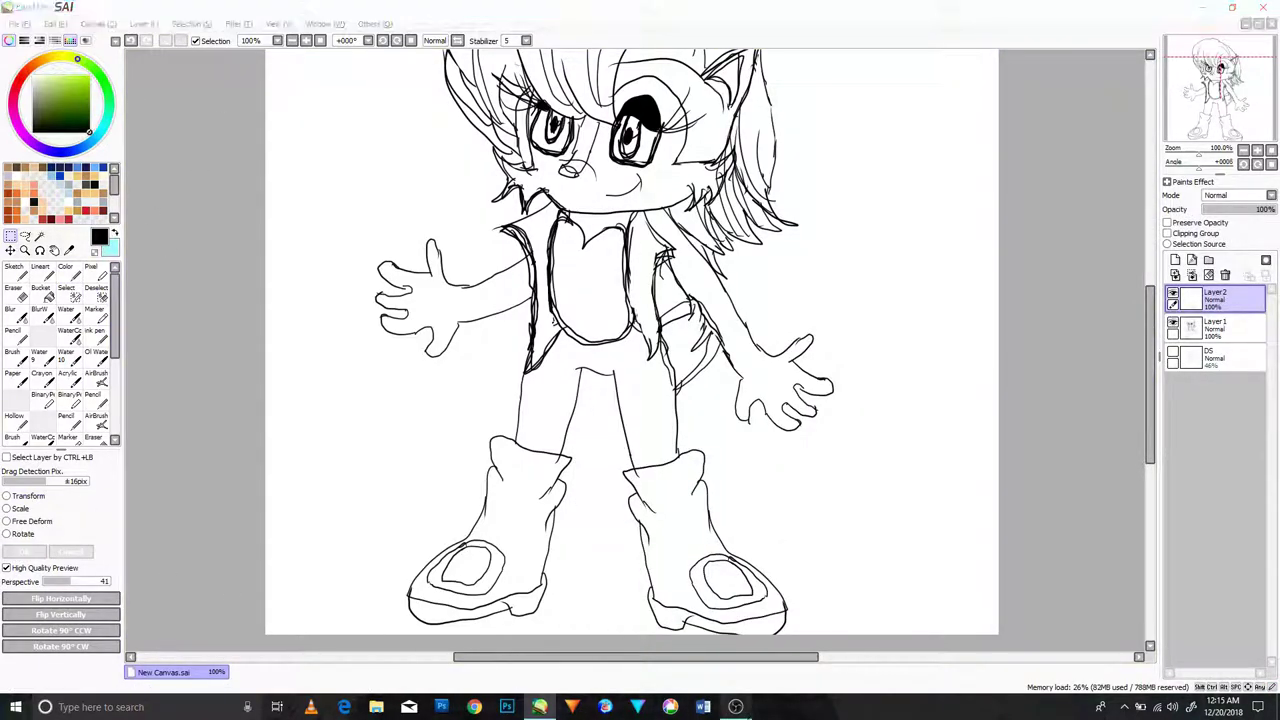
click(736, 707)
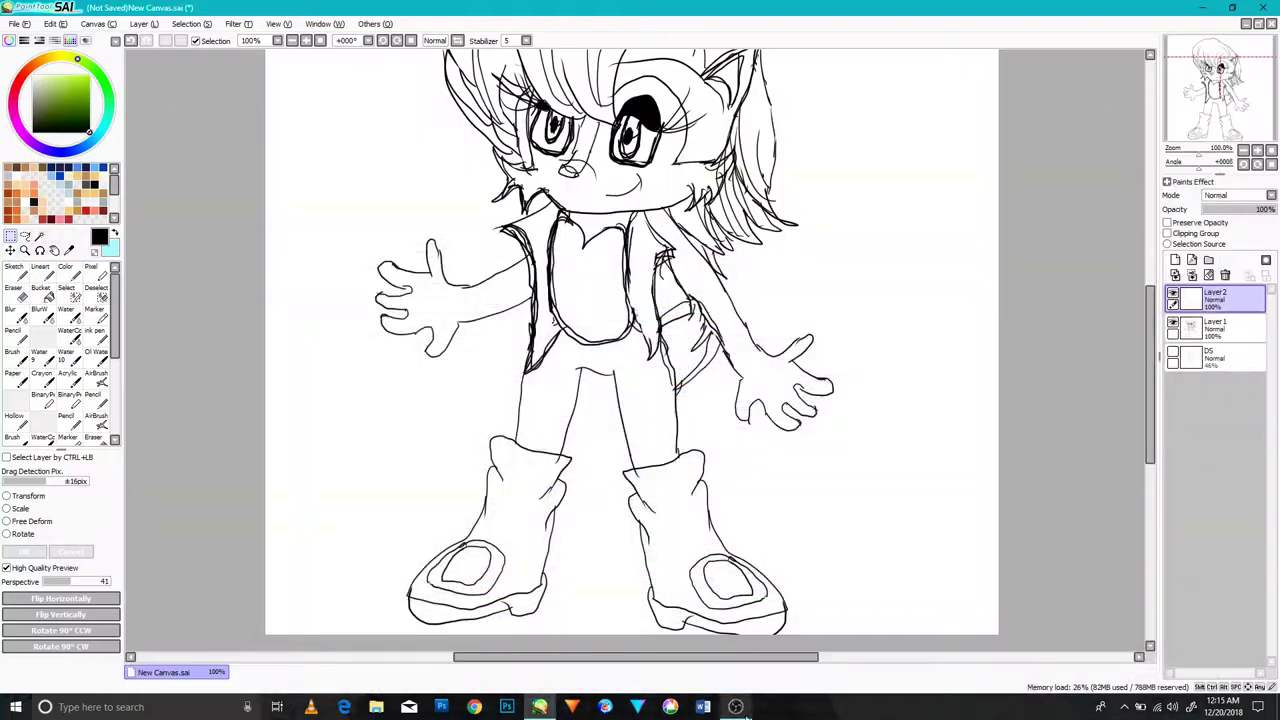
click(95, 333)
click(10, 236)
drag(584, 436, 380, 624)
click(66, 292)
drag(500, 430, 495, 468)
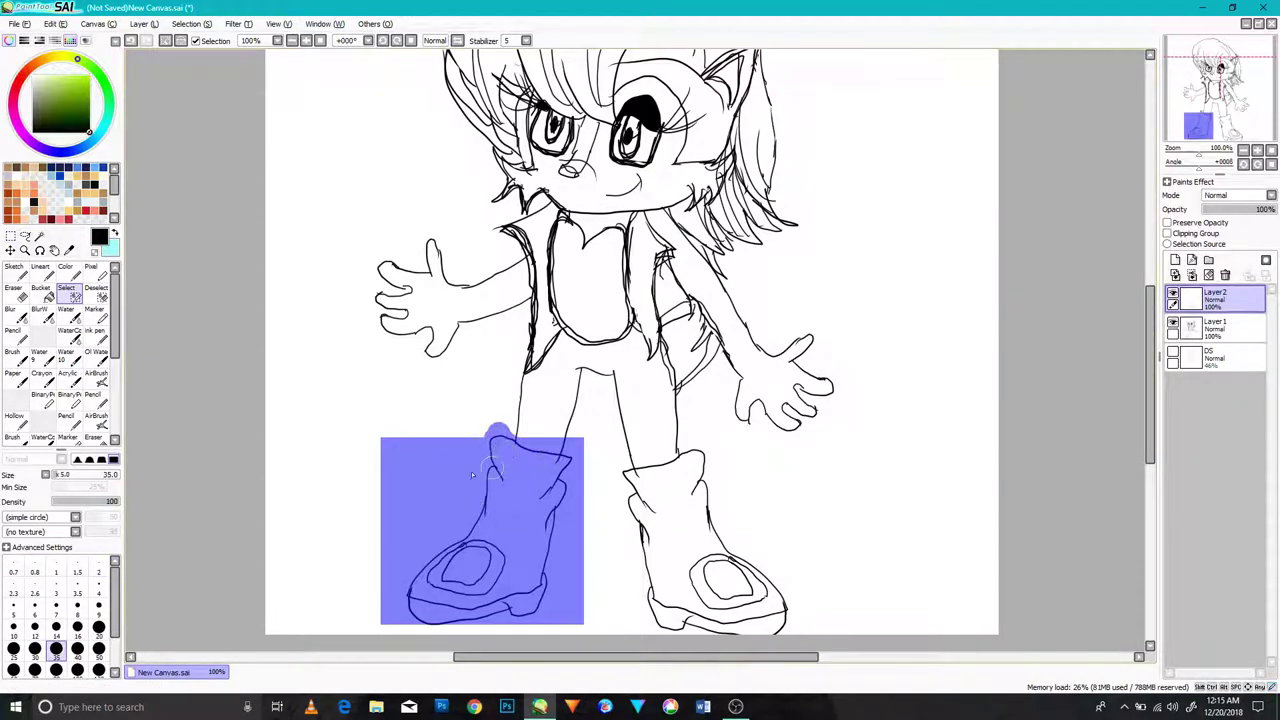
click(10, 237)
key(ctrl+t)
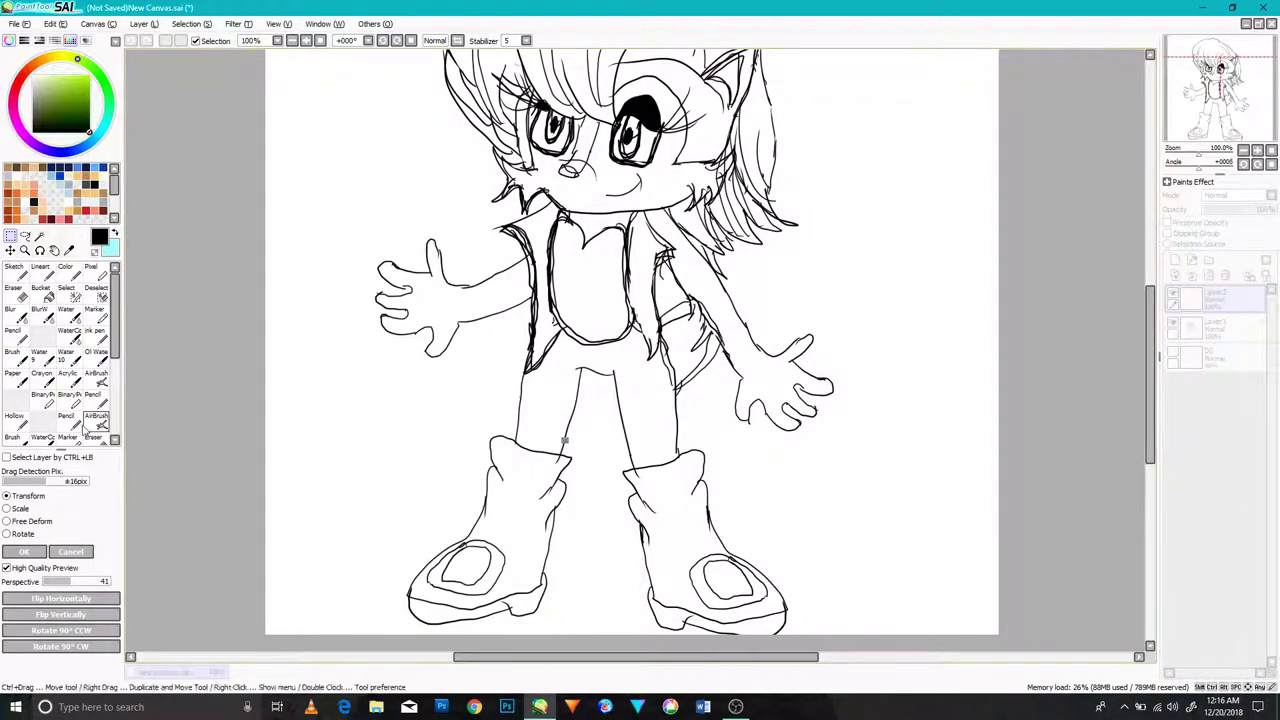
click(71, 553)
click(24, 499)
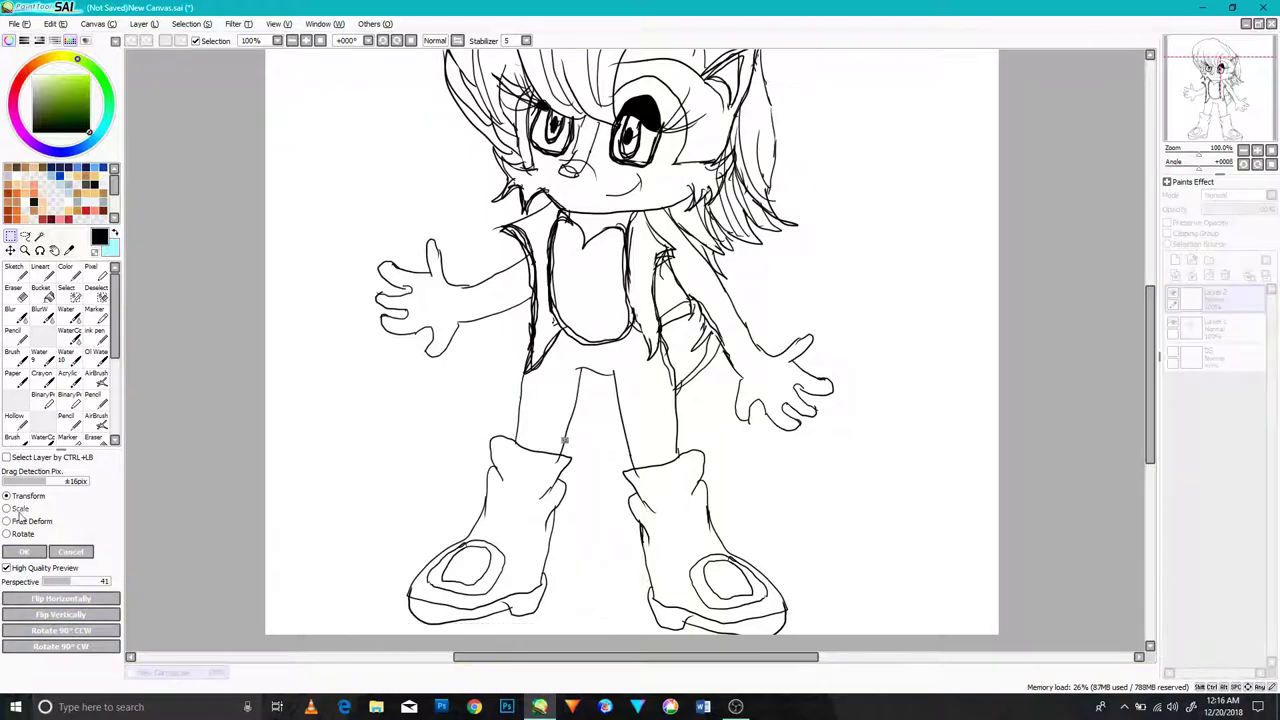
click(45, 556)
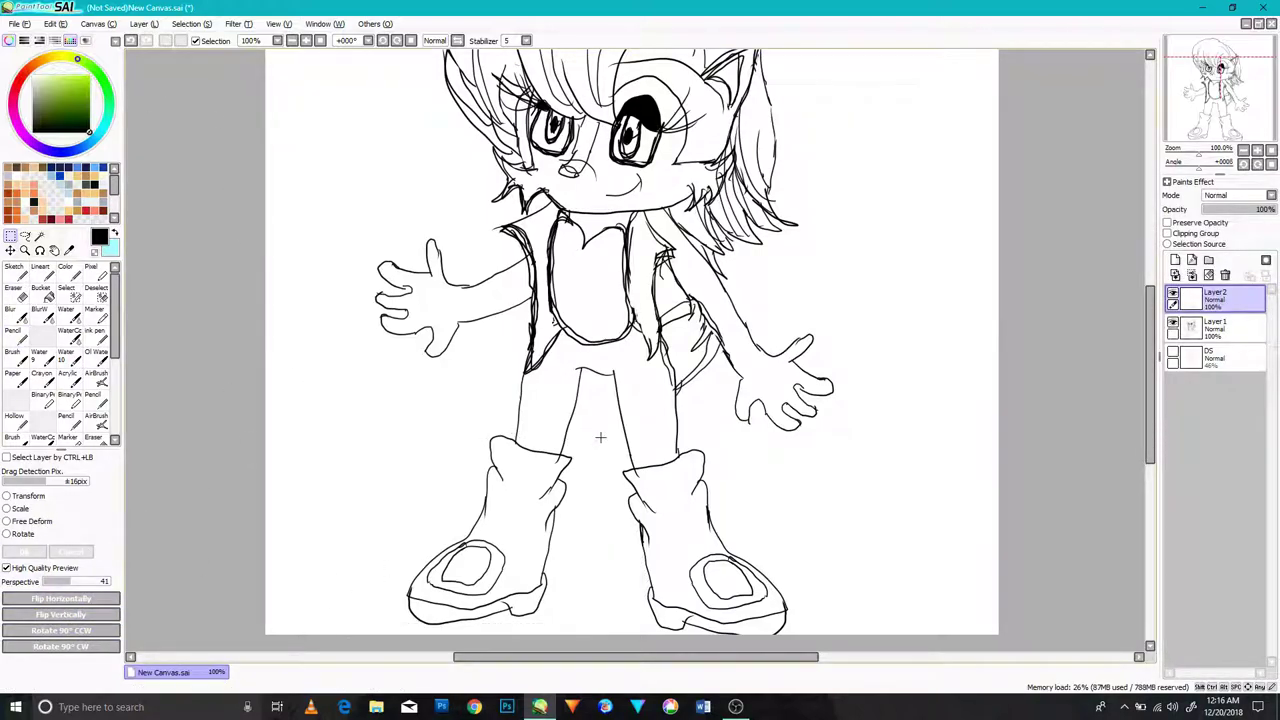
- Merge the pasted boot layer down, select the left boot and adjust its placement against the leg with Transform
key(ctrl+t)
click(30, 553)
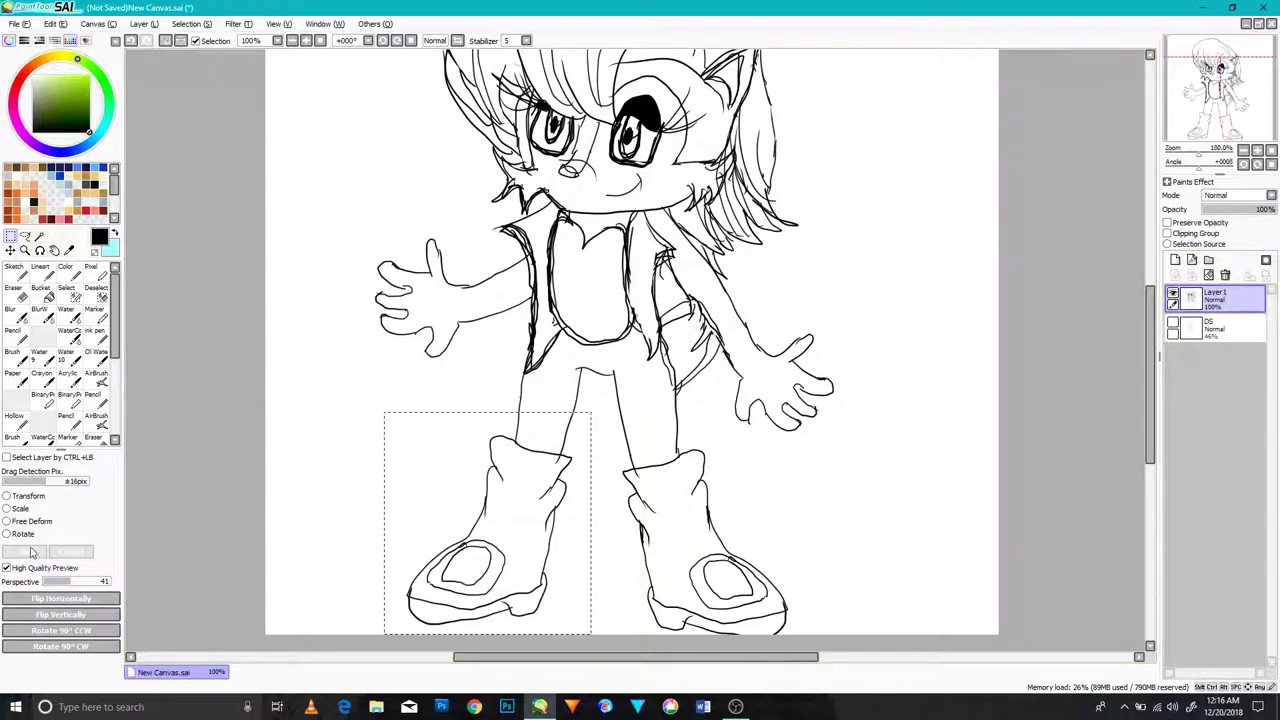
click(30, 497)
drag(407, 628, 411, 631)
drag(514, 585, 514, 585)
drag(575, 414, 577, 403)
click(28, 552)
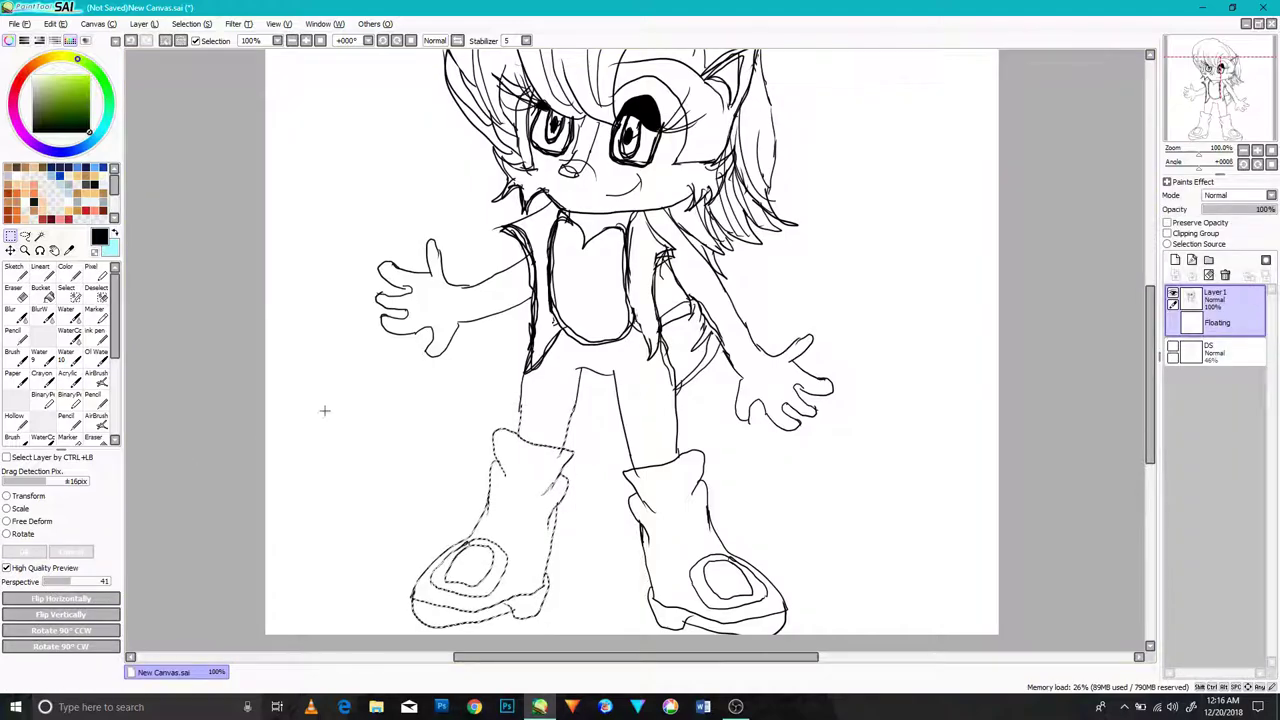
- Select the left hand, free deform it to a smaller, slightly tilted shape and apply the transformation
mouse_move(483, 222)
mouse_down()
mouse_move(392, 369)
mouse_move(345, 388)
mouse_move(483, 244)
mouse_up()
click(22, 521)
drag(375, 238, 363, 257)
drag(479, 336, 487, 298)
drag(371, 307, 365, 314)
drag(429, 253, 481, 242)
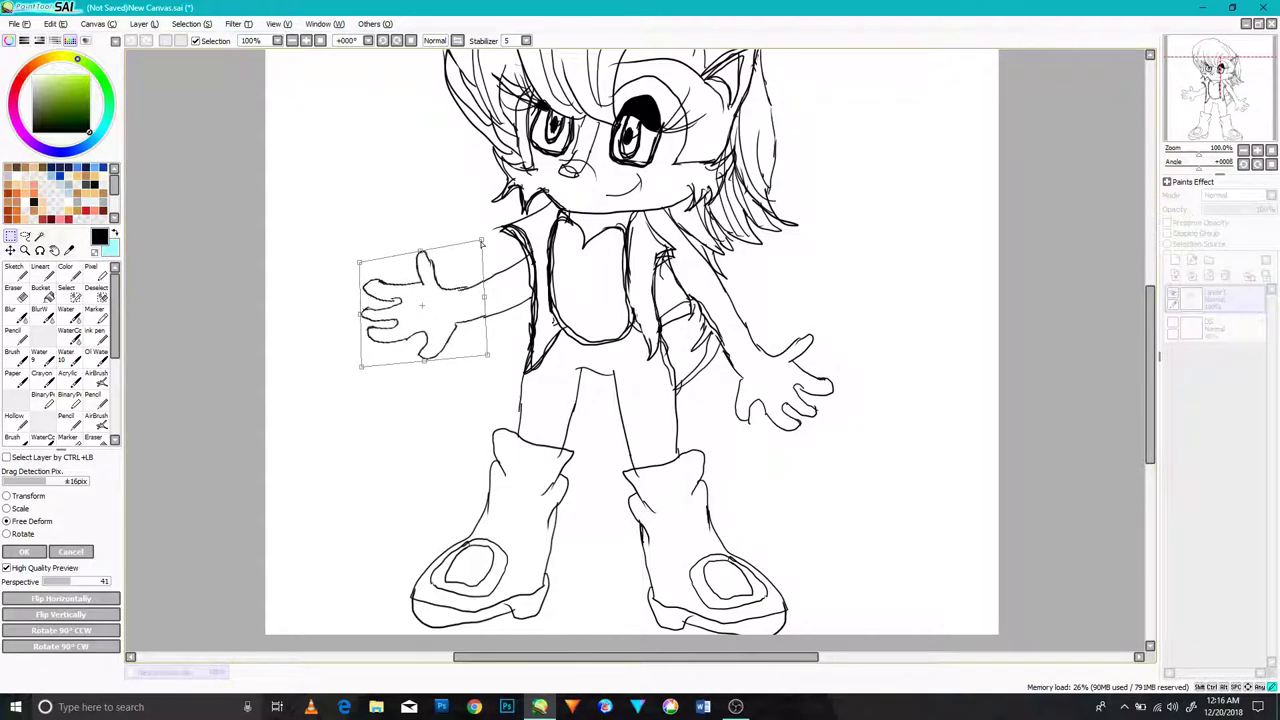
click(50, 553)
- Redraw the vest's right side and lower corner and the curve between the legs with the Pencil at size 3
scroll(1020, 433, up, 4)
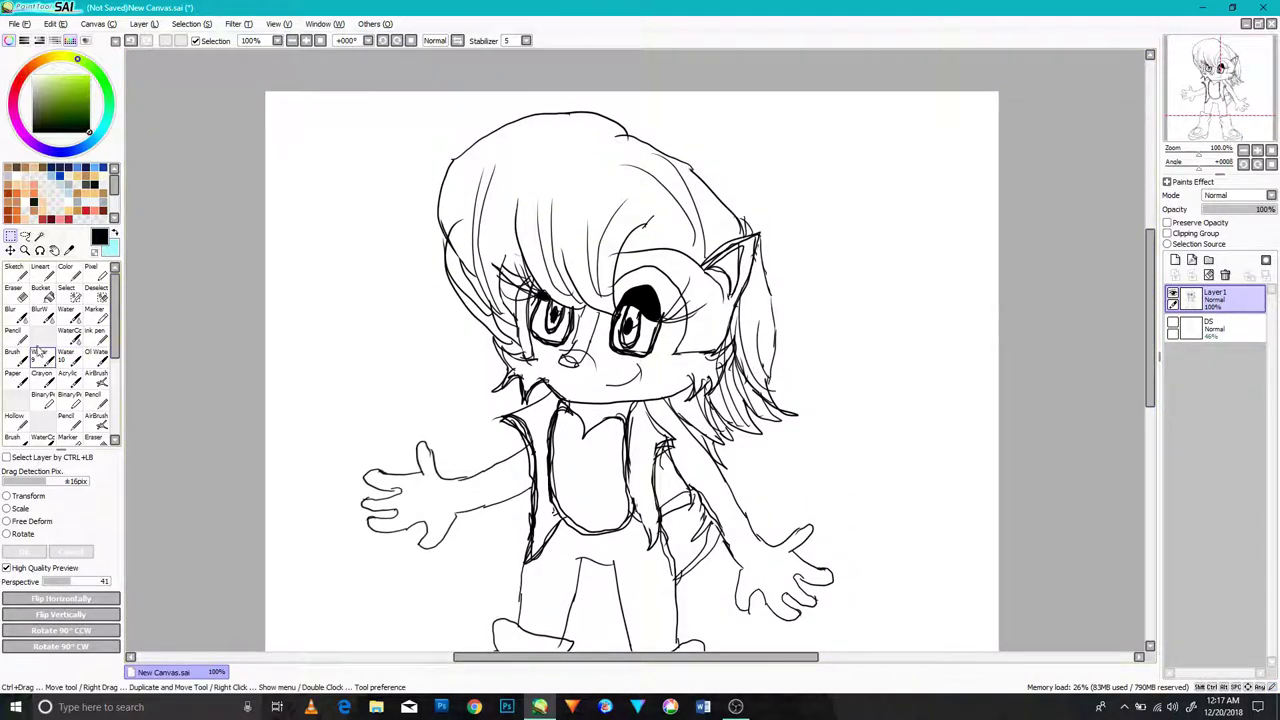
click(40, 350)
click(39, 236)
click(95, 398)
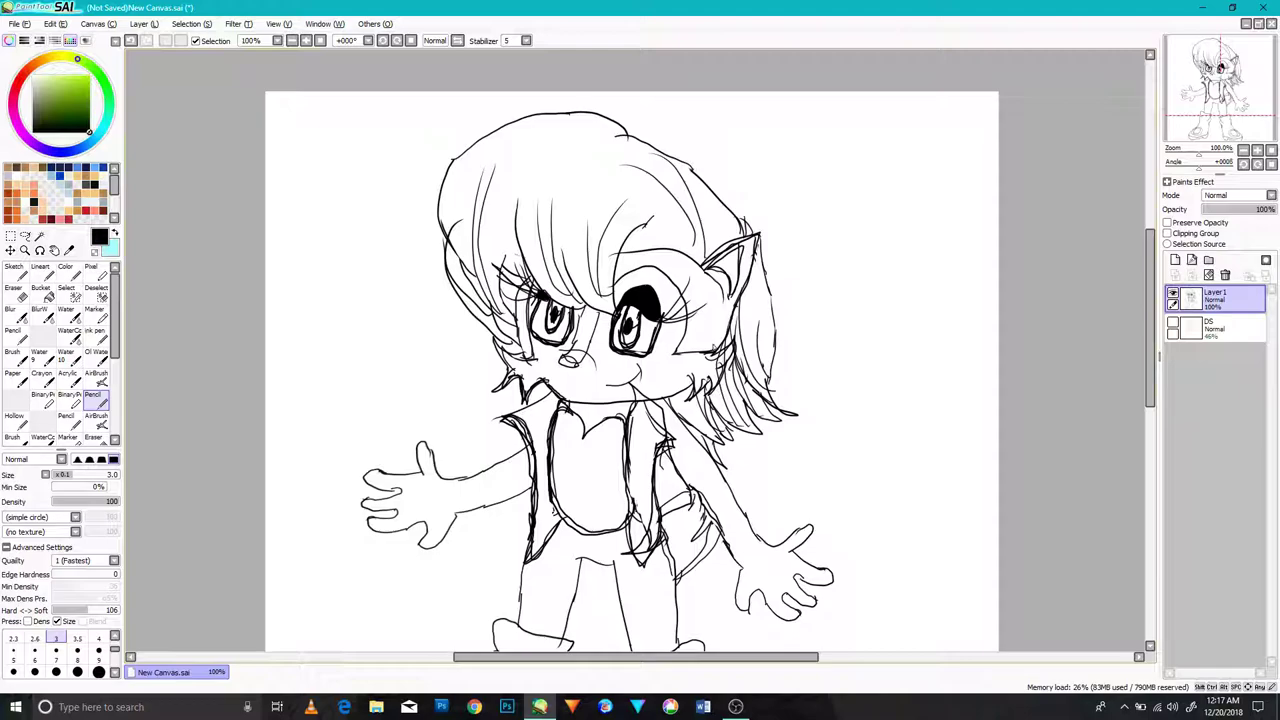
drag(1149, 308, 1149, 370)
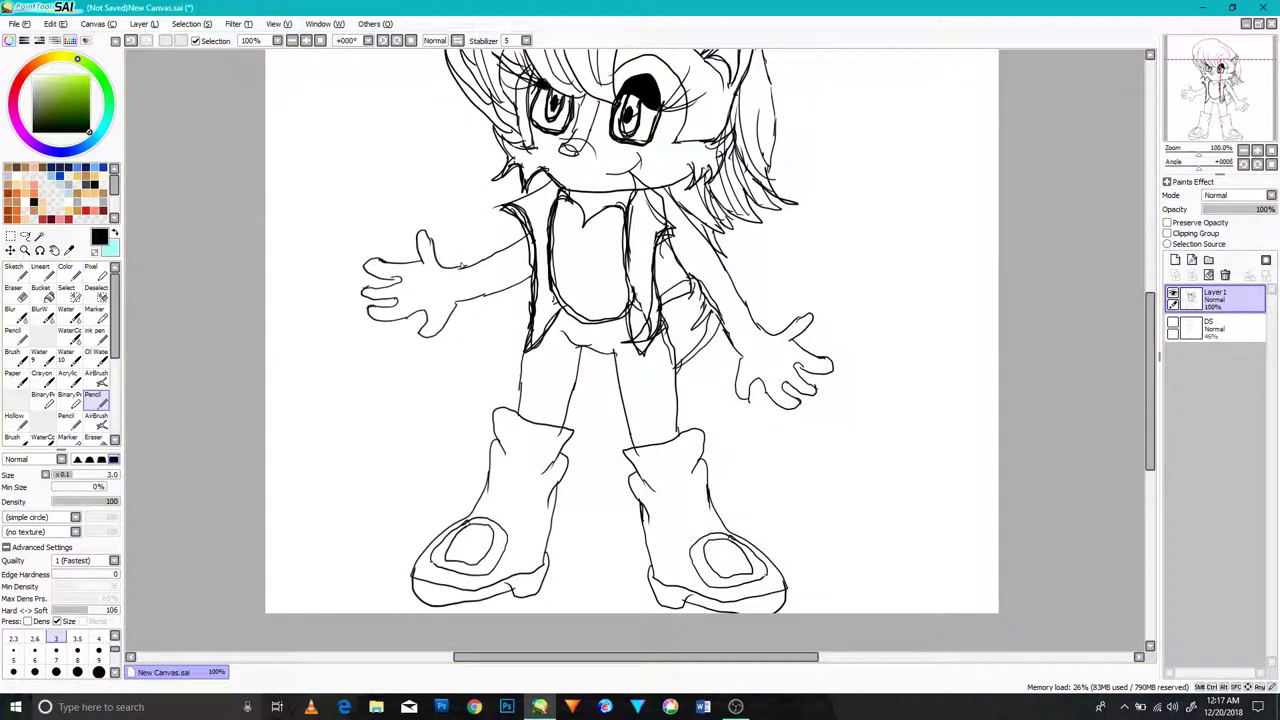
- Erase the outer outline of the hair behind the ear and the upper right edge of the hair
drag(1149, 320, 1149, 264)
click(22, 298)
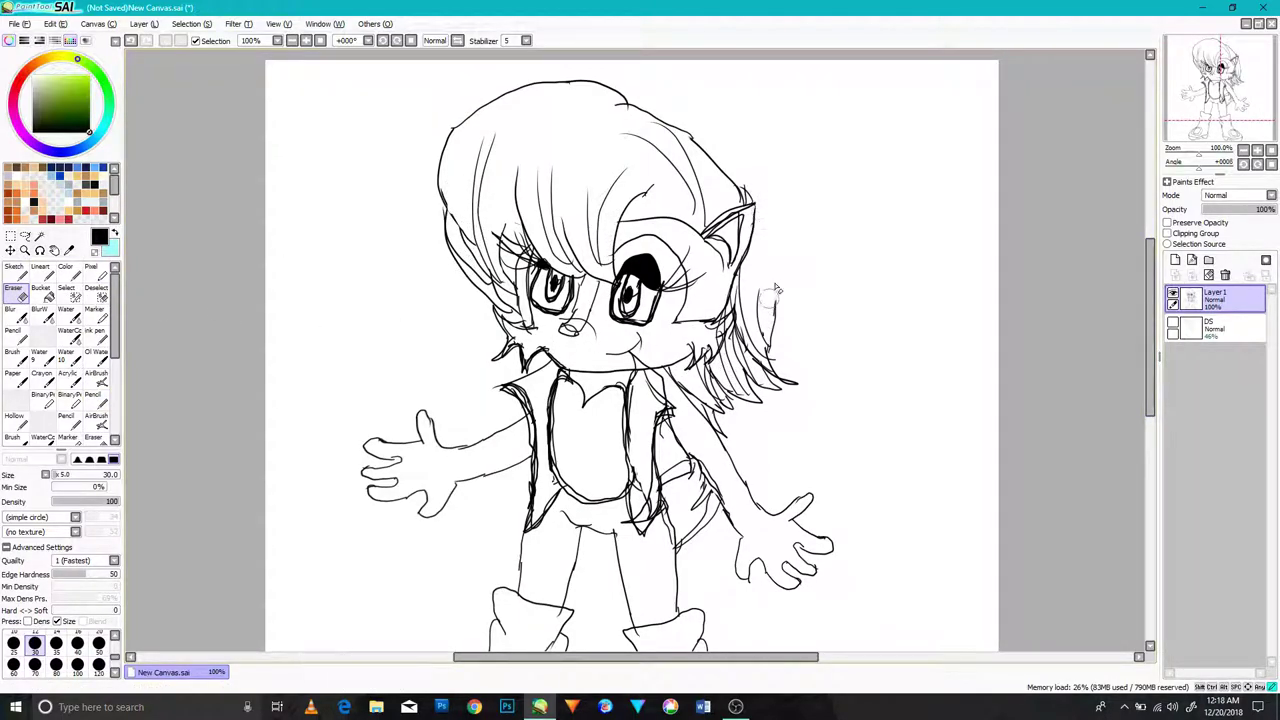
mouse_move(758, 244)
mouse_down()
mouse_move(724, 178)
mouse_move(612, 88)
mouse_up()
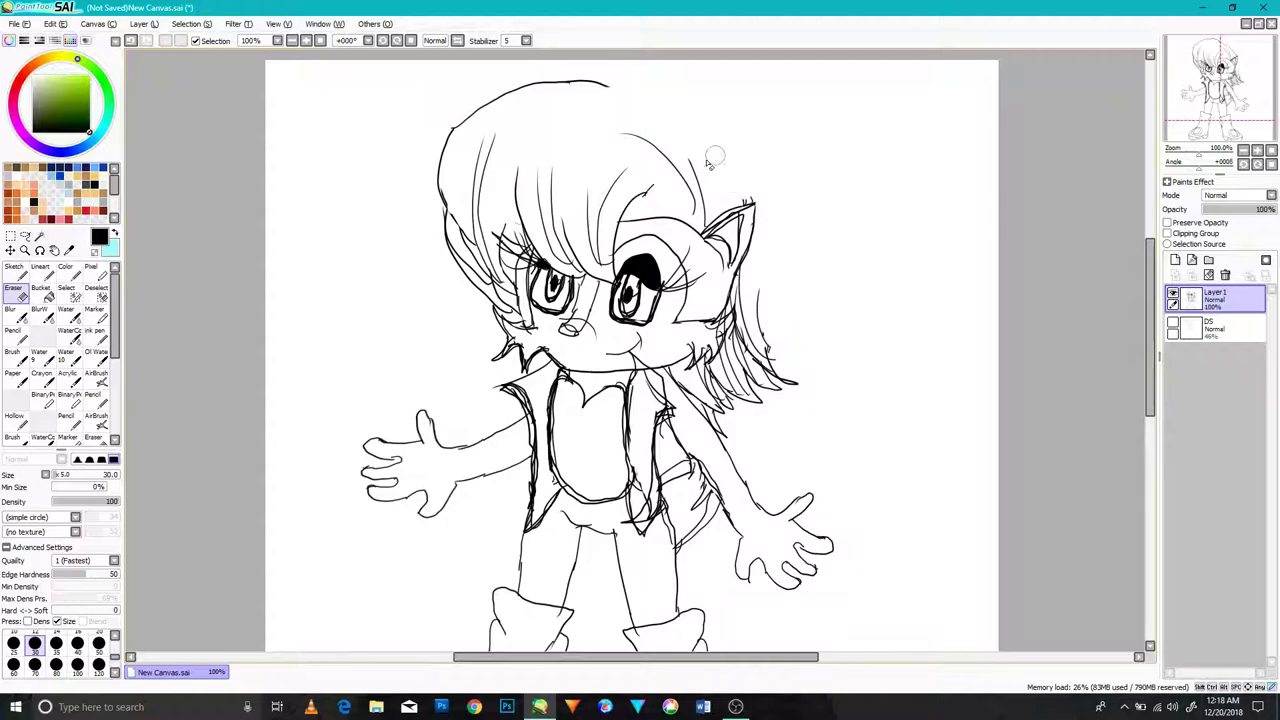
- Draw the upper right hair outline from crown to ear and the back hair's outer edge with the Pencil at size 3
click(97, 399)
drag(747, 203, 592, 80)
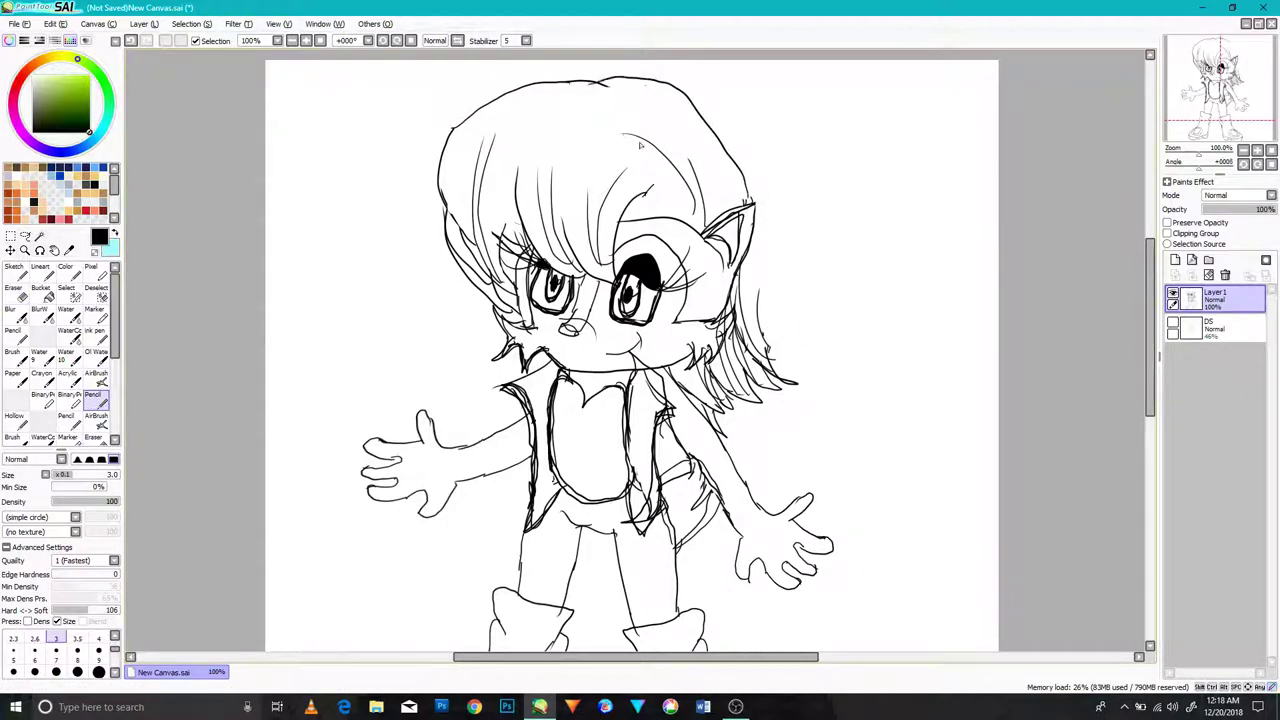
drag(794, 383, 763, 227)
key(ctrl+z)
drag(797, 383, 752, 211)
- Select the ear on the right of the head, free deform it to a taller, tilted shape, apply the transformation and deselect
click(11, 237)
drag(786, 186, 690, 280)
click(13, 523)
drag(766, 188, 775, 170)
drag(691, 187, 691, 175)
drag(690, 286, 684, 287)
drag(765, 281, 767, 284)
click(24, 552)
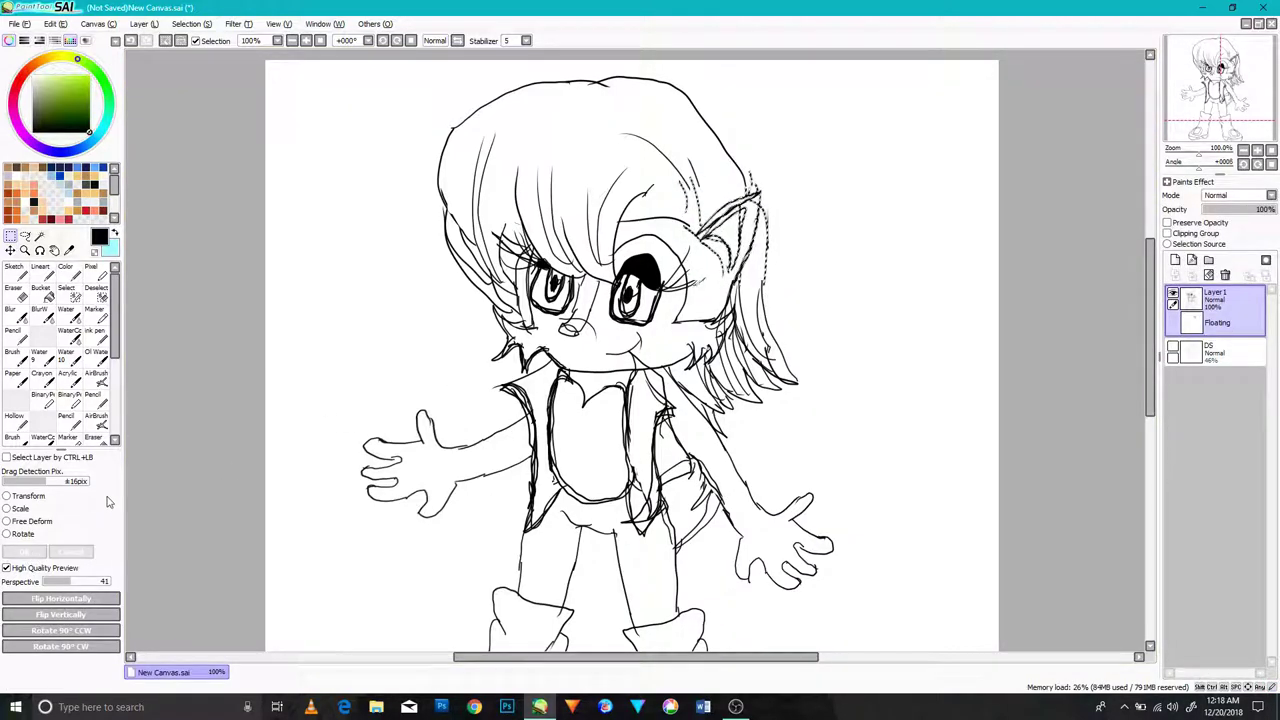
click(167, 42)
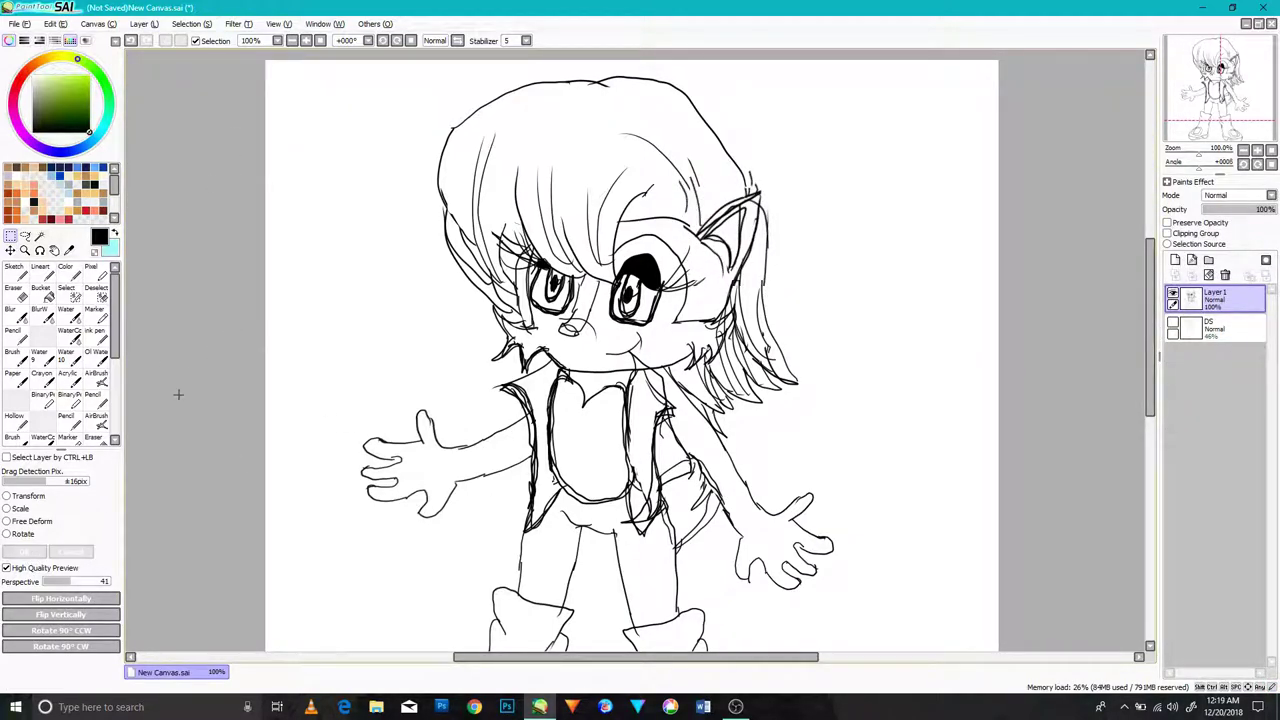
- Erase the fur tufts on both cheeks with the Eraser at size 30
key(e)
mouse_move(500, 378)
mouse_down()
mouse_move(530, 360)
mouse_move(505, 320)
mouse_move(523, 335)
mouse_up()
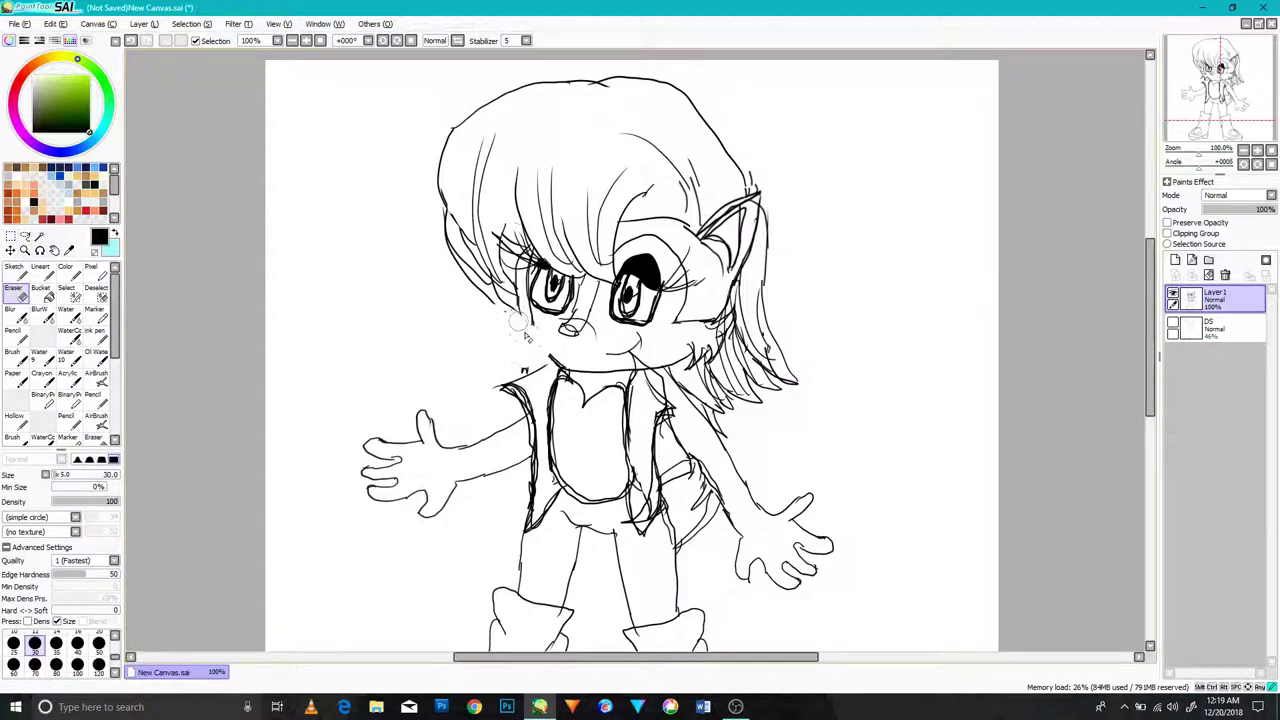
mouse_move(716, 359)
mouse_down()
mouse_move(726, 322)
mouse_move(704, 314)
mouse_up()
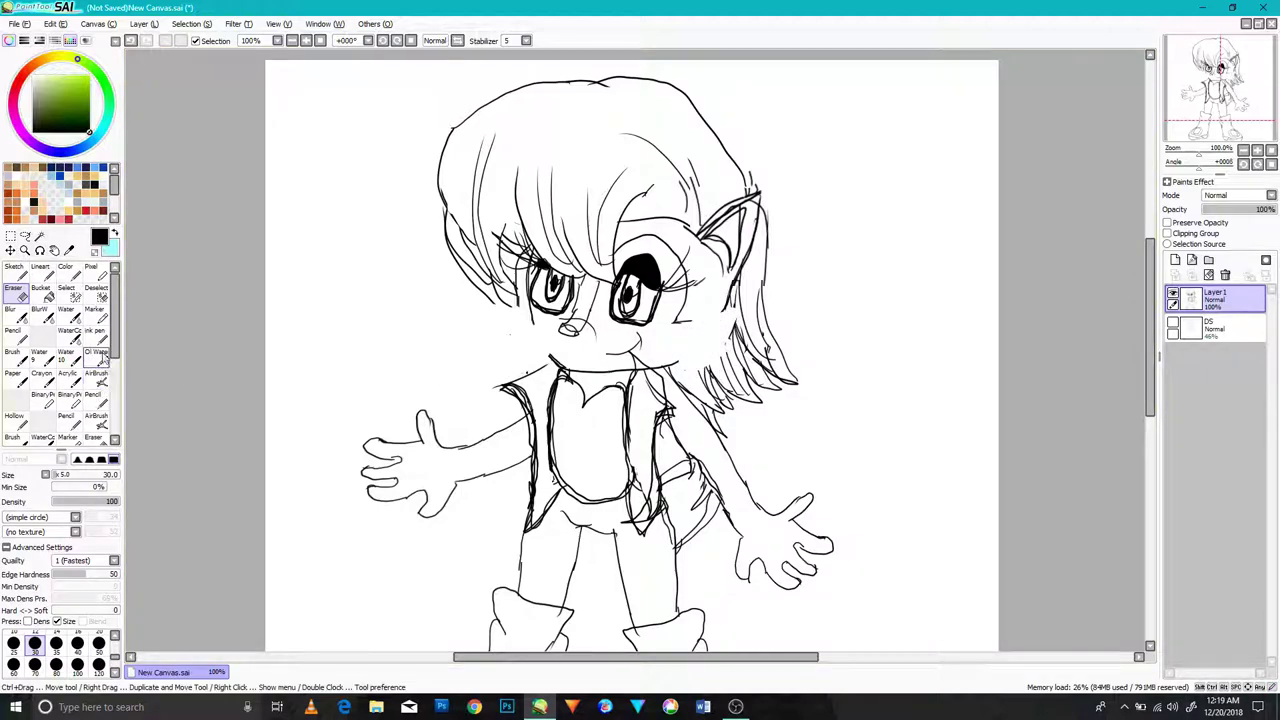
- Sketch a new pointed cheek fur tuft in the blank area left of the head with the Pencil at size 3
click(95, 398)
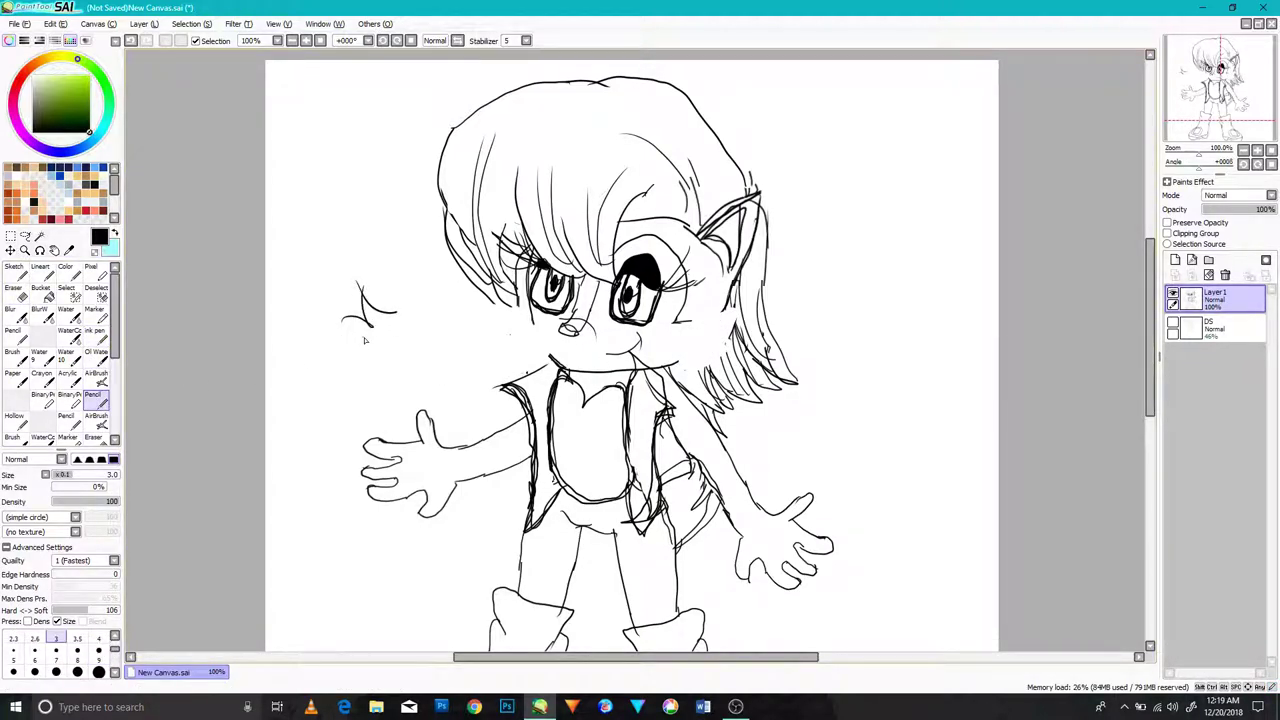
key(ctrl+z)
key(ctrl+z)
drag(392, 345, 360, 368)
mouse_move(360, 367)
mouse_down()
mouse_move(369, 344)
mouse_move(360, 375)
mouse_up()
key(ctrl+z)
key(ctrl+z)
mouse_move(360, 375)
mouse_down()
mouse_move(371, 328)
mouse_move(343, 332)
mouse_move(373, 337)
mouse_up()
key(e)
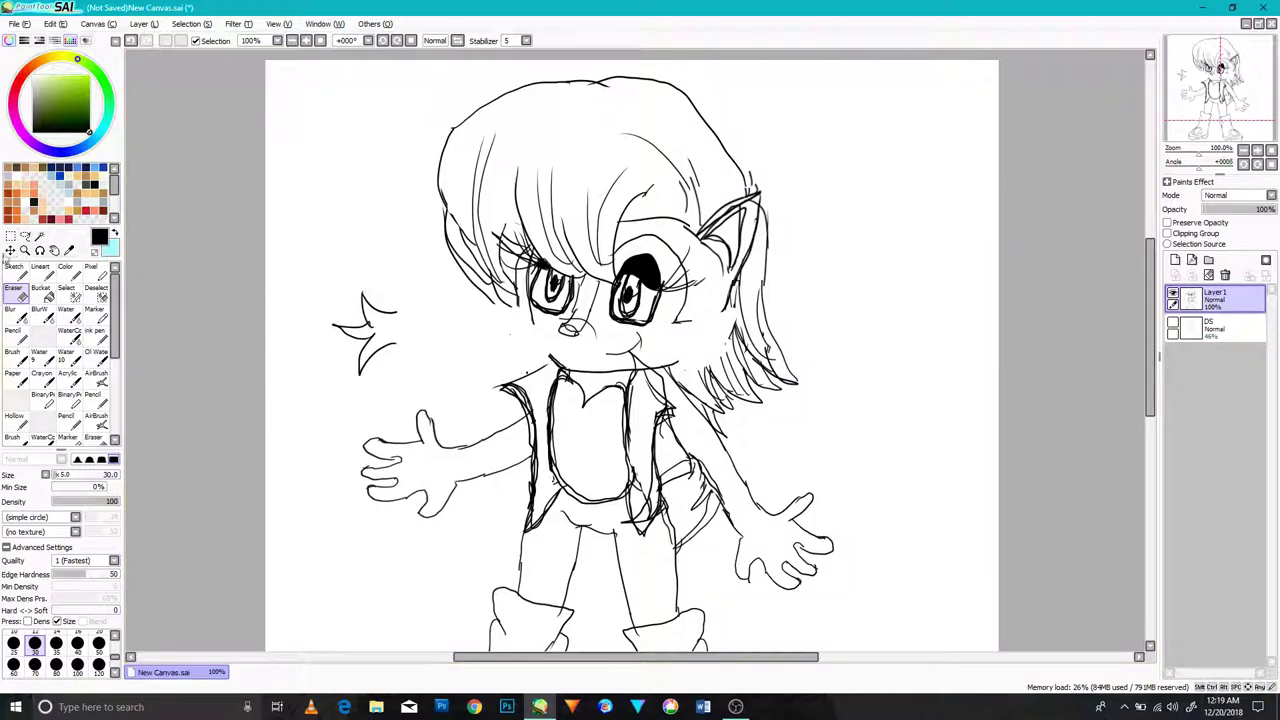
- Select the new fur tuft, move it onto the left cheek and adjust its shape with a transformation
key(m)
drag(323, 286, 424, 398)
mouse_move(385, 344)
mouse_down()
mouse_move(537, 352)
mouse_move(516, 367)
mouse_up()
key(ctrl+t)
drag(474, 309, 479, 311)
drag(523, 378, 521, 375)
click(25, 552)
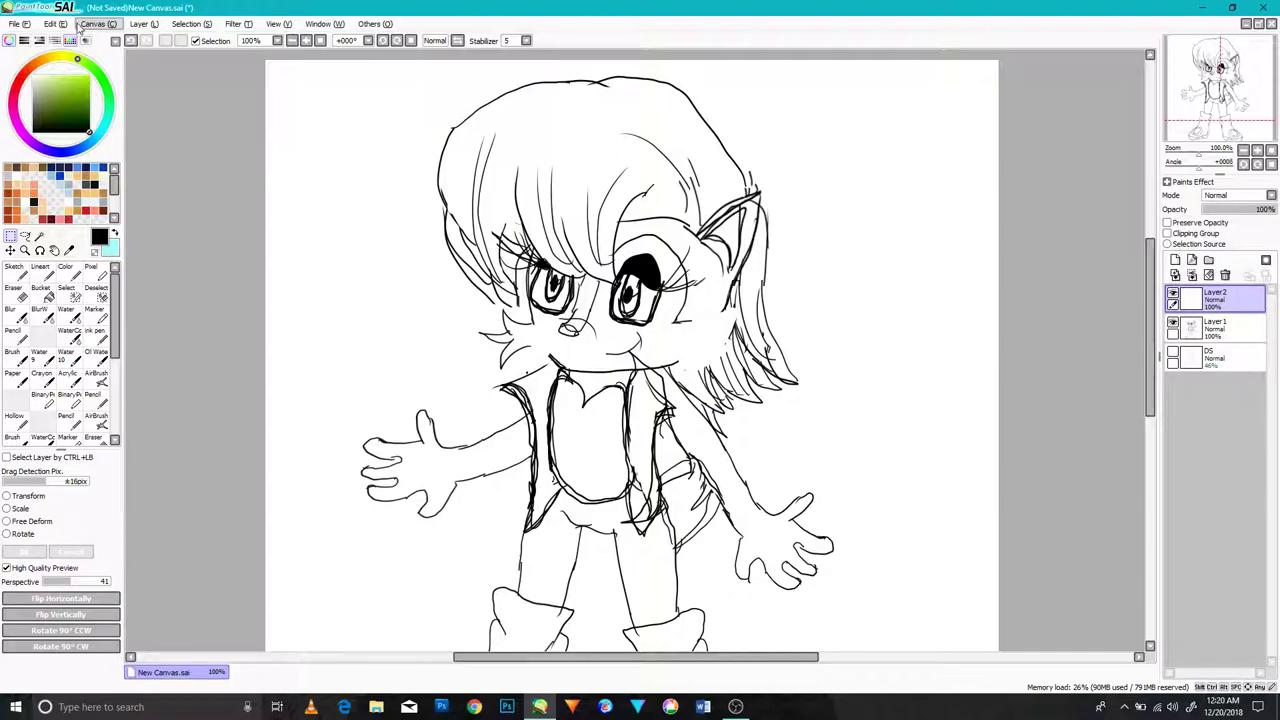
- Paste a second copy of the fur tuft, flip it horizontally onto the right cheek and merge the pasted layers into Layer1
click(66, 25)
click(79, 87)
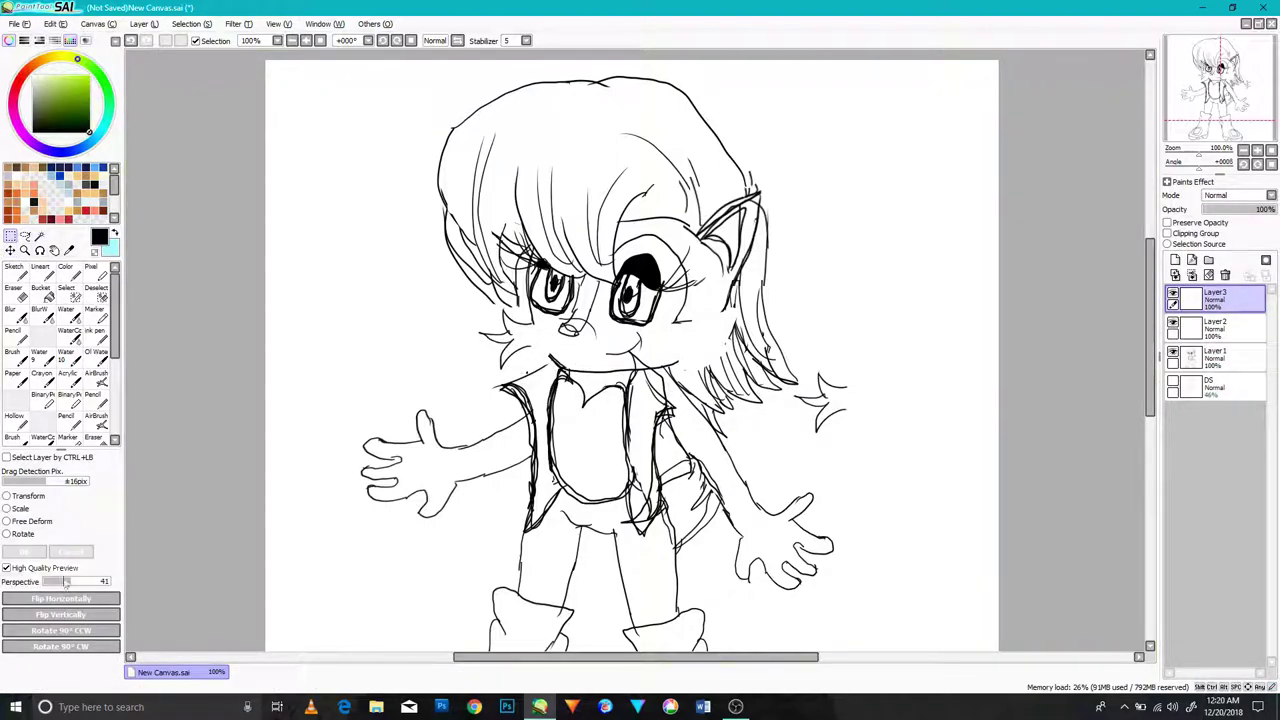
drag(832, 396, 806, 387)
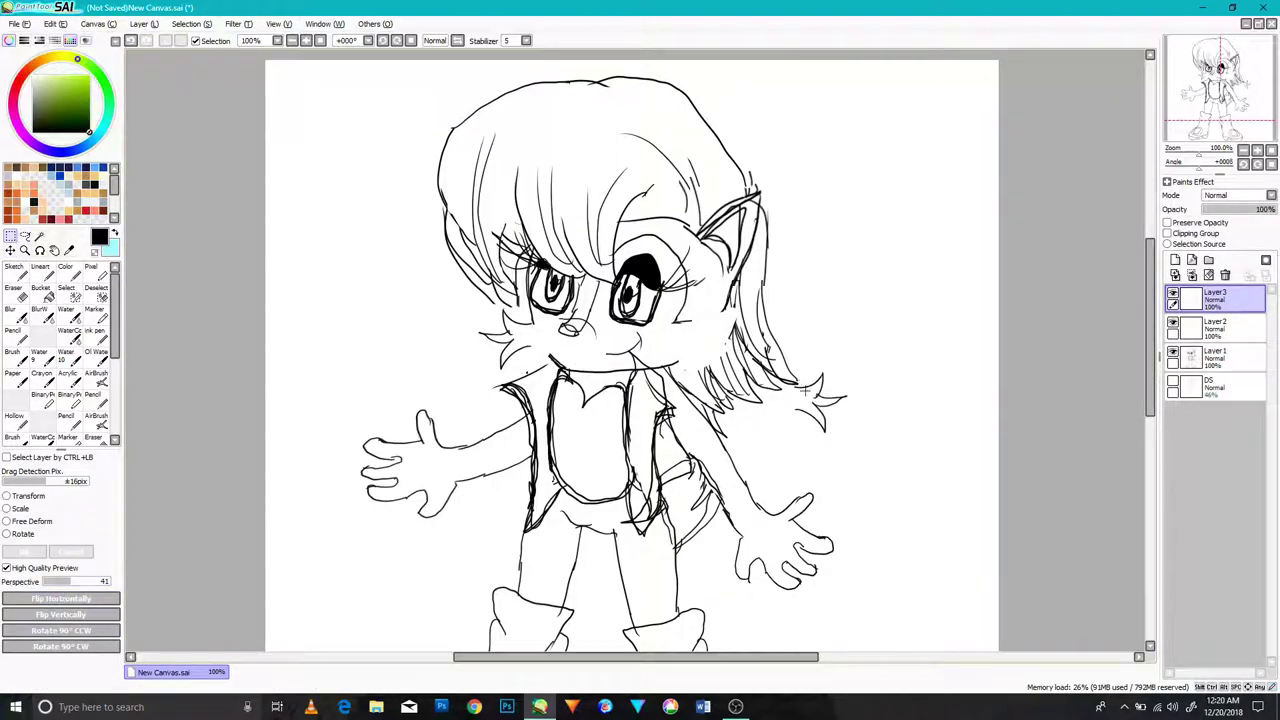
key(ctrl+z)
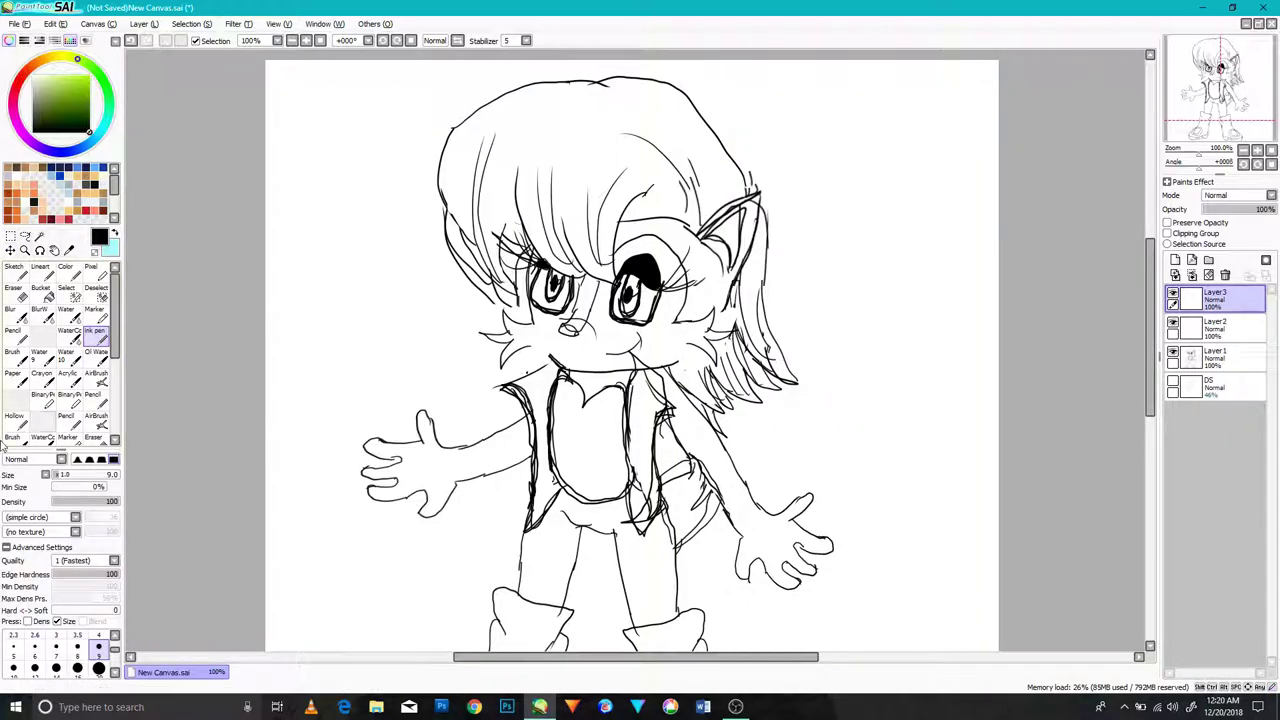
click(1191, 276)
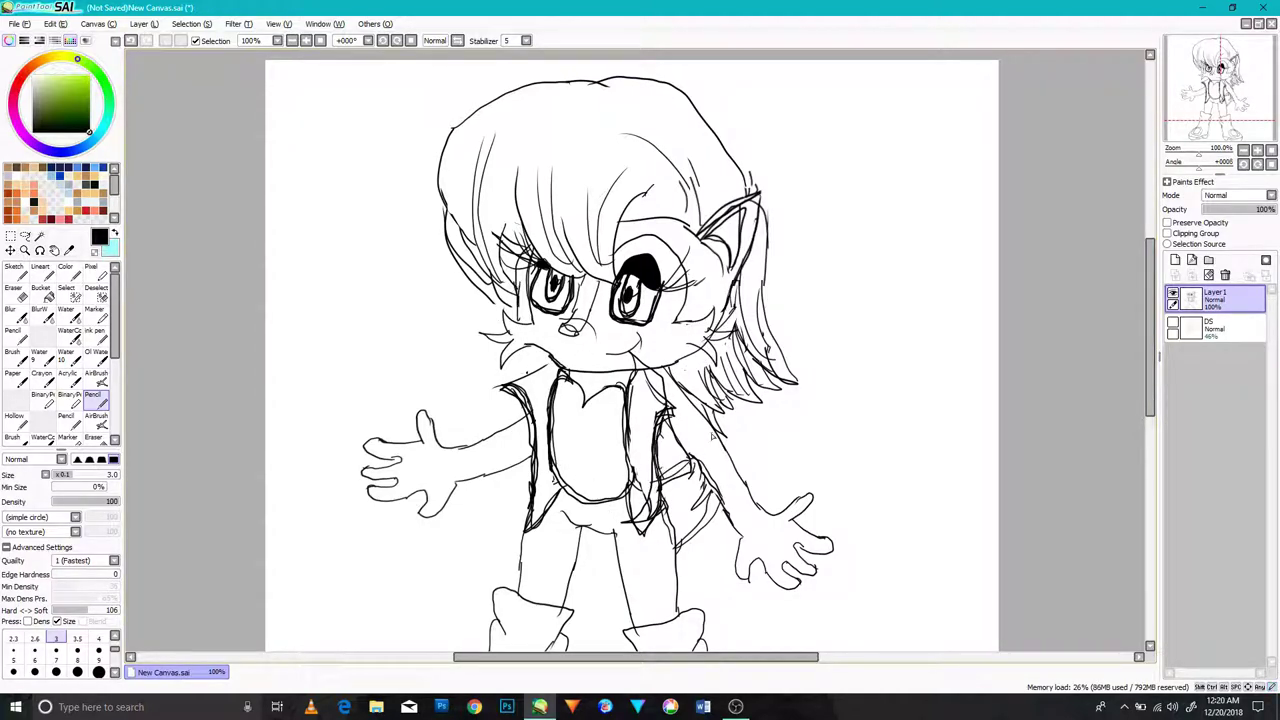
- Redraw the edge of the vest's left collar below the cheek with the Pencil at size 3
scroll(453, 432, up, 3)
mouse_move(749, 207)
mouse_down()
mouse_move(714, 254)
mouse_move(618, 301)
mouse_move(631, 287)
mouse_up()
mouse_move(733, 195)
mouse_down()
mouse_move(629, 294)
mouse_move(716, 250)
mouse_up()
drag(738, 188, 741, 236)
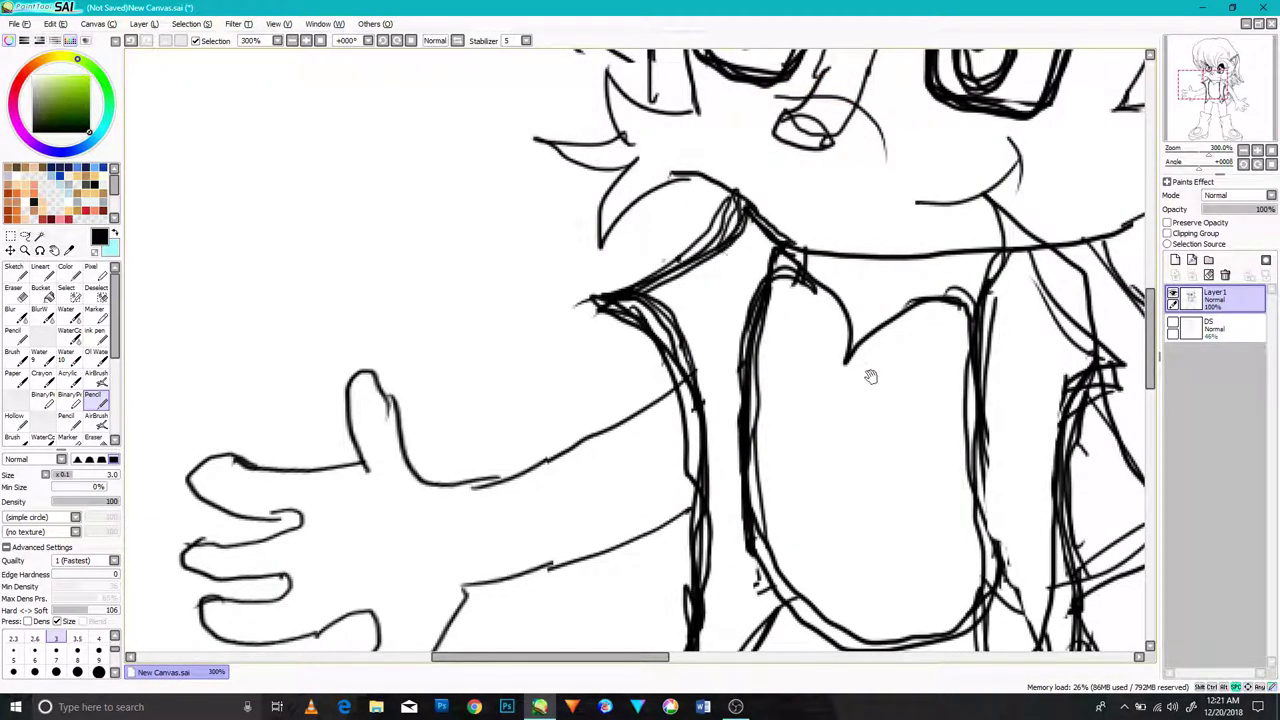
- Erase the stray sketch lines inside the vest's right panel and around its edges with the Eraser at size 30
drag(866, 363, 814, 341)
click(14, 291)
mouse_move(957, 271)
mouse_down()
mouse_move(986, 286)
mouse_move(995, 345)
mouse_up()
mouse_move(955, 530)
mouse_down()
mouse_move(970, 617)
mouse_move(985, 600)
mouse_move(951, 414)
mouse_move(1005, 440)
mouse_move(988, 630)
mouse_move(994, 554)
mouse_up()
drag(854, 449, 614, 344)
mouse_move(850, 412)
mouse_down()
mouse_move(834, 422)
mouse_move(854, 436)
mouse_up()
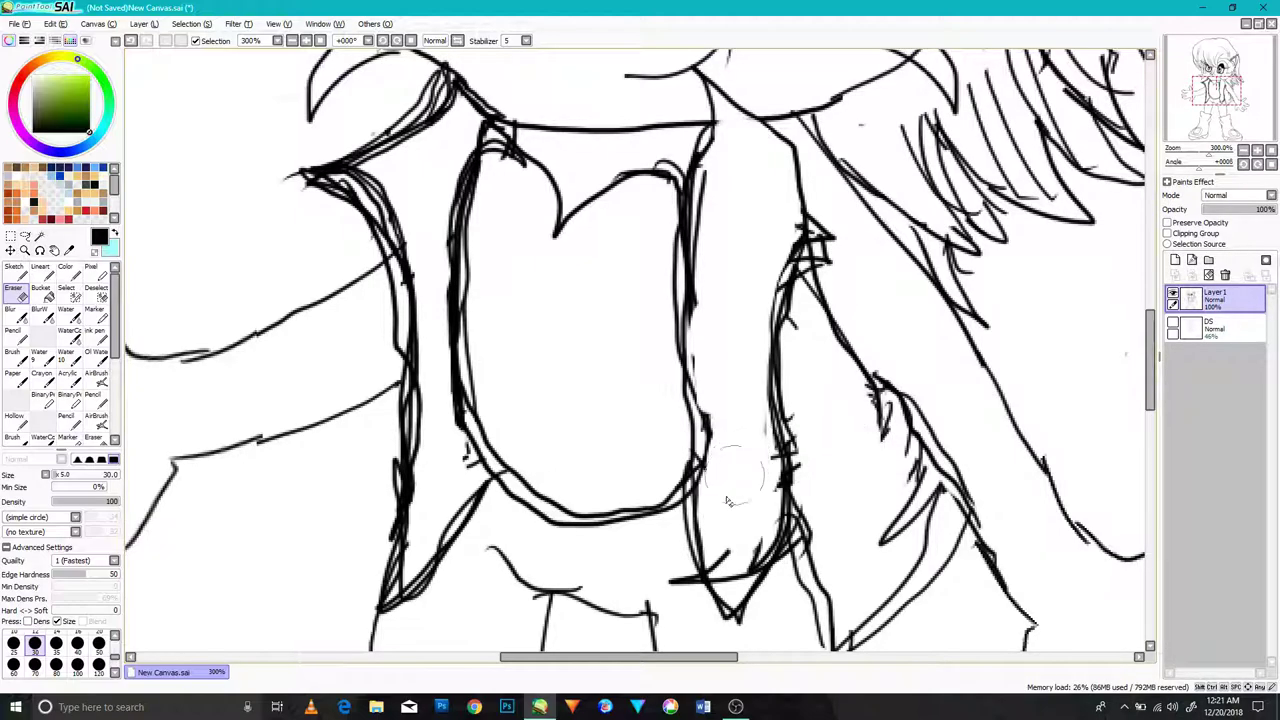
scroll(748, 500, down, 5)
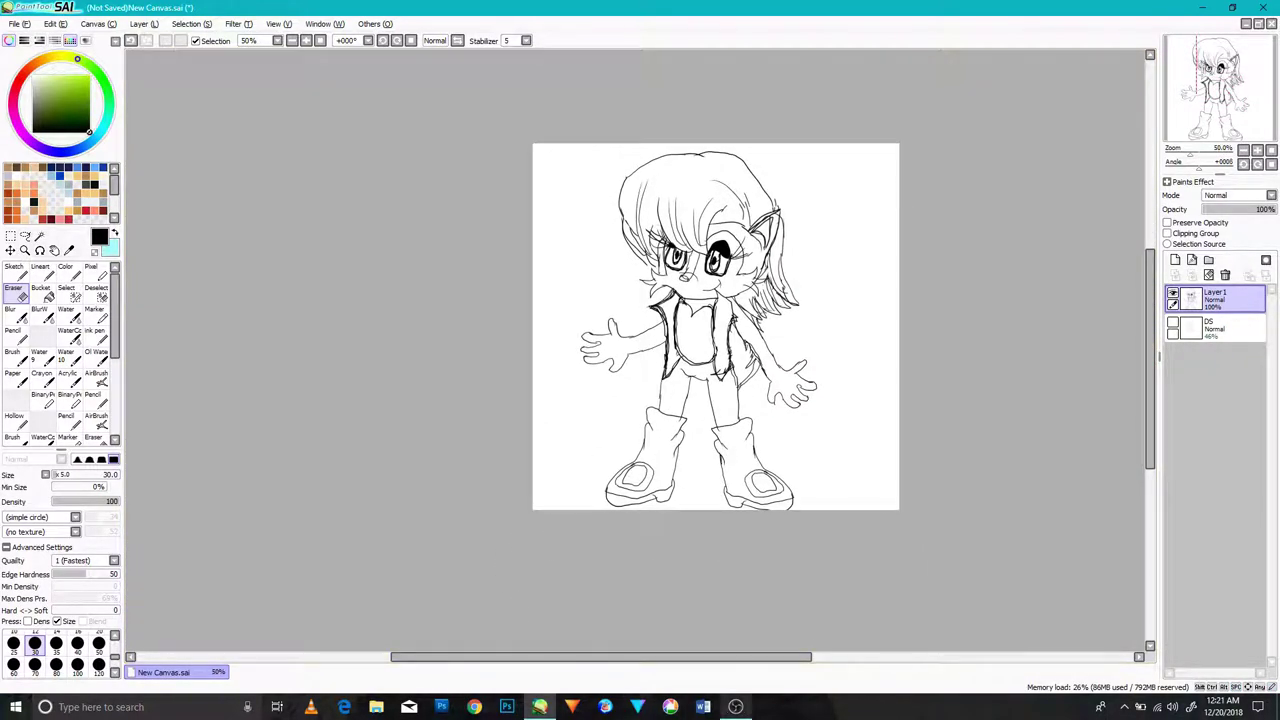
click(736, 707)
click(736, 707)
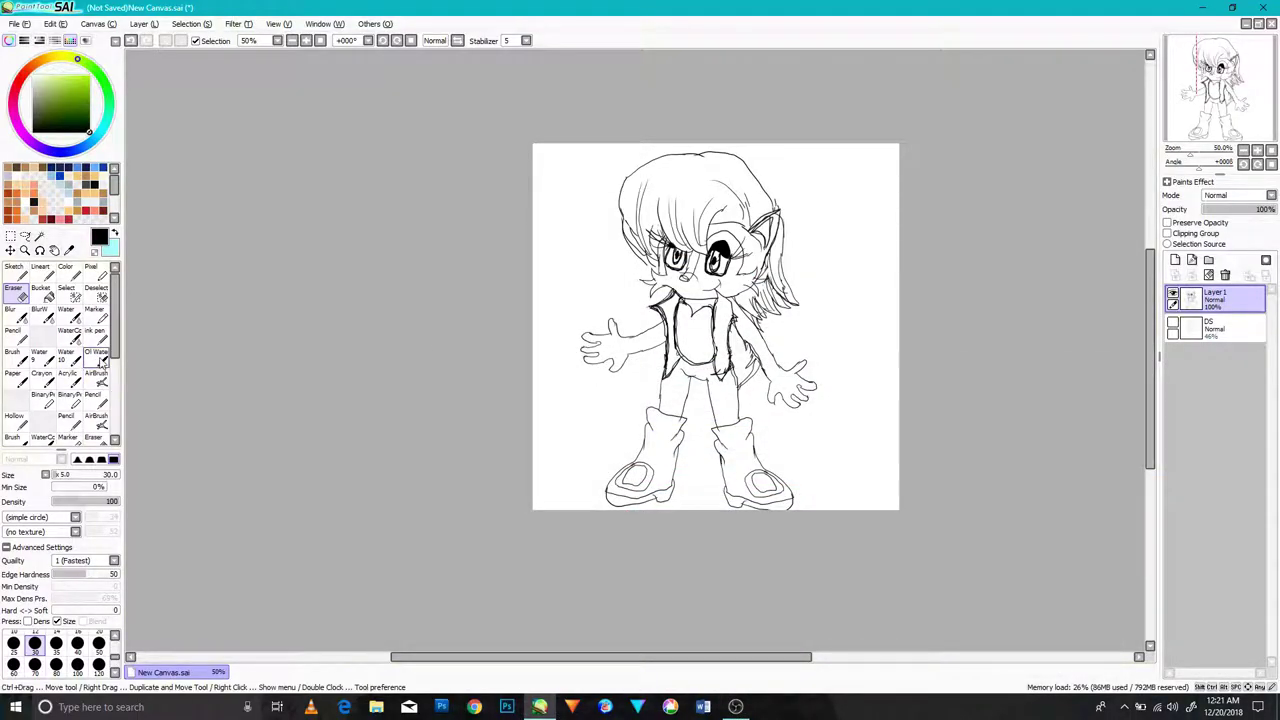
- Create a new blank canvas
click(19, 23)
click(17, 40)
click(253, 216)
- Handwrite "Thank you very much for watching! Bye cheers" with the Pencil at size 3, adding a signature scribble and smiley face below
click(97, 400)
mouse_move(477, 230)
mouse_down()
mouse_move(475, 292)
mouse_move(511, 244)
mouse_up()
mouse_move(511, 232)
mouse_down()
mouse_move(517, 265)
mouse_move(572, 228)
mouse_move(620, 289)
mouse_move(697, 245)
mouse_move(745, 307)
mouse_up()
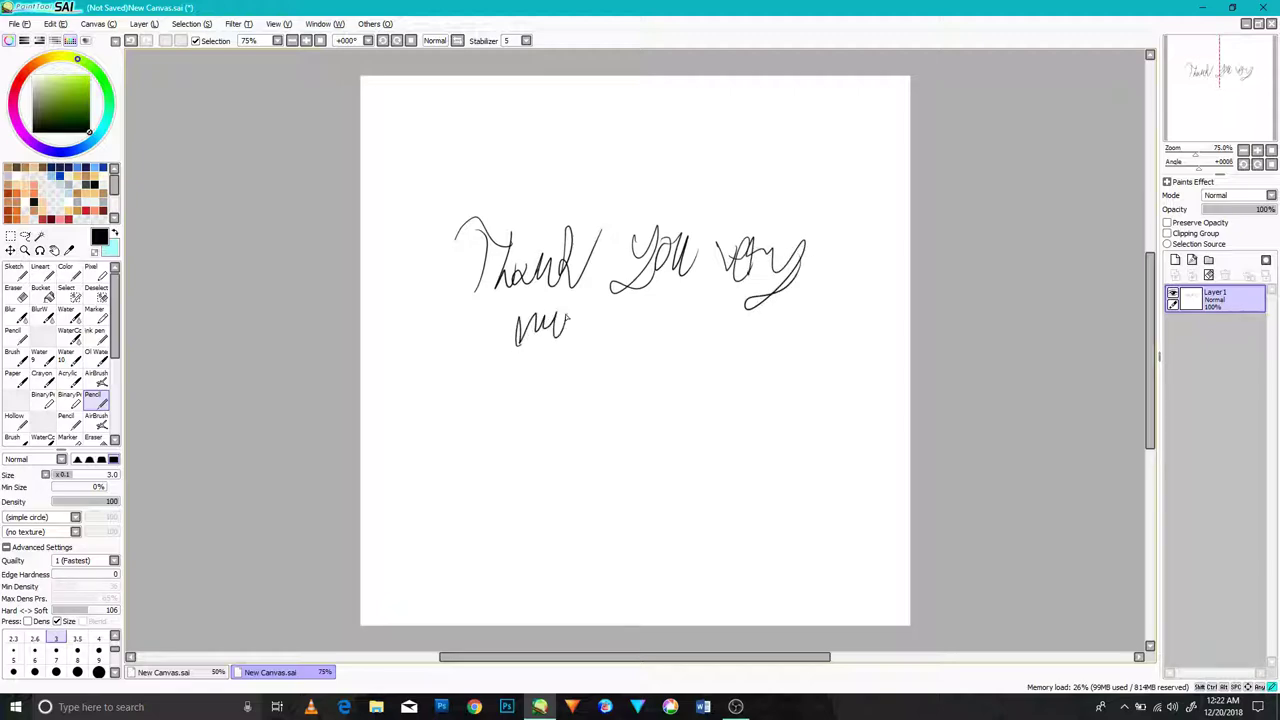
drag(567, 321, 627, 322)
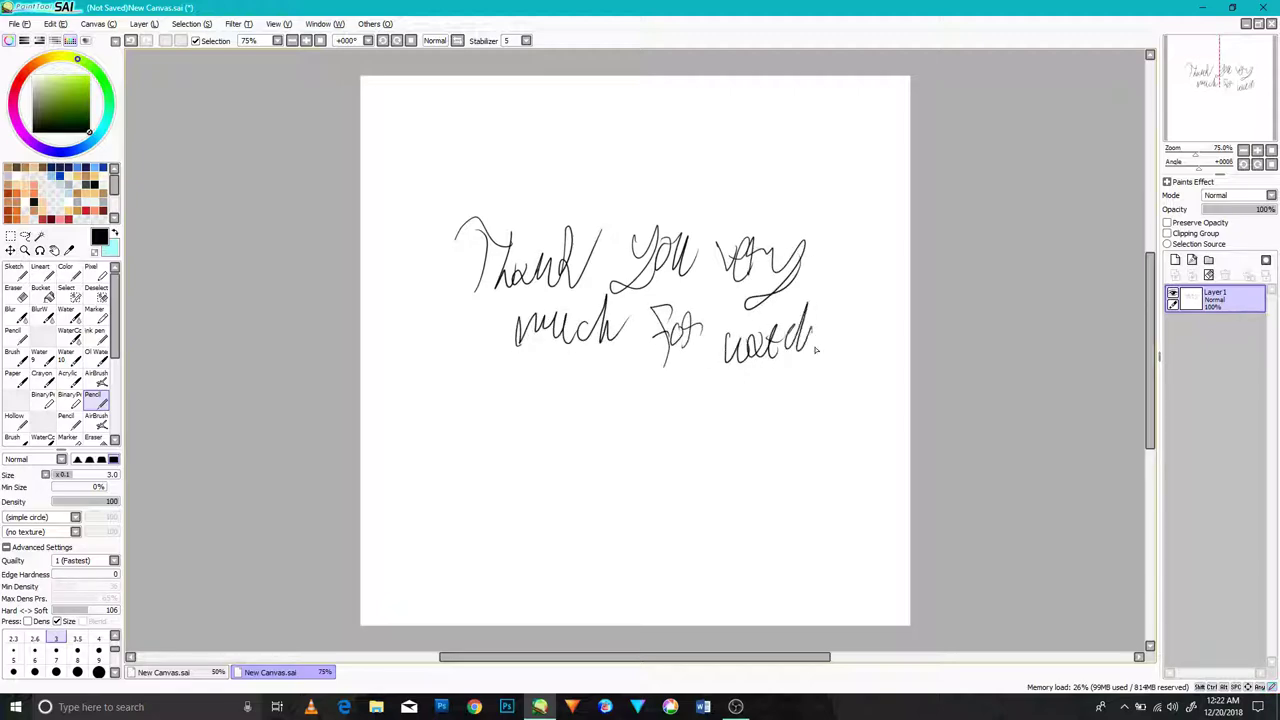
drag(815, 337, 880, 308)
mouse_move(556, 375)
mouse_down()
mouse_move(612, 425)
mouse_move(768, 430)
mouse_up()
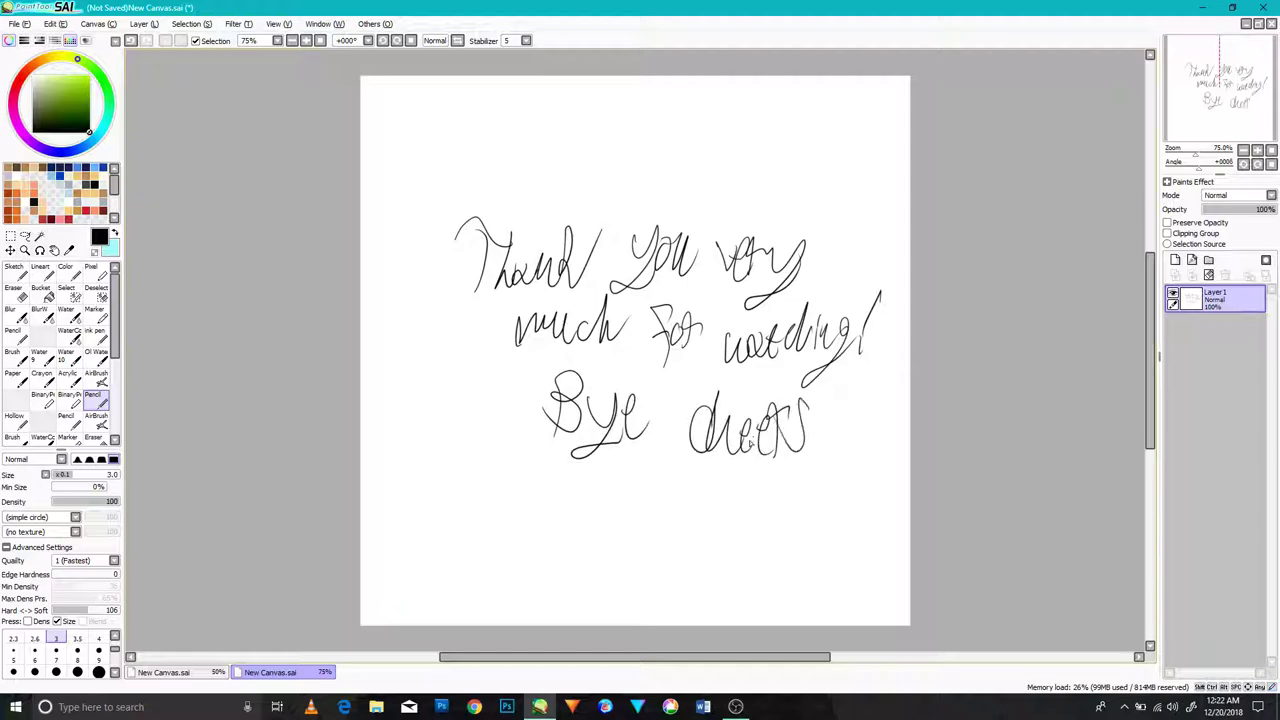
drag(619, 489, 649, 561)
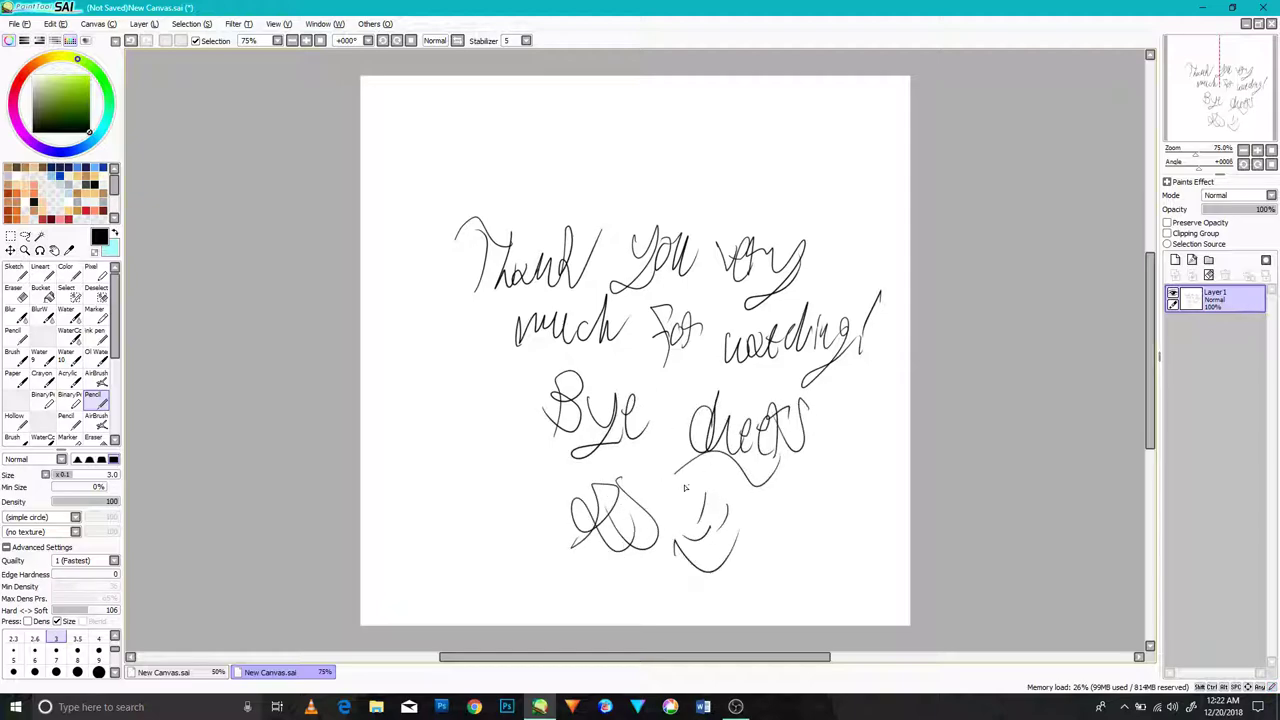
- Switch to the OBS recording window
click(735, 706)
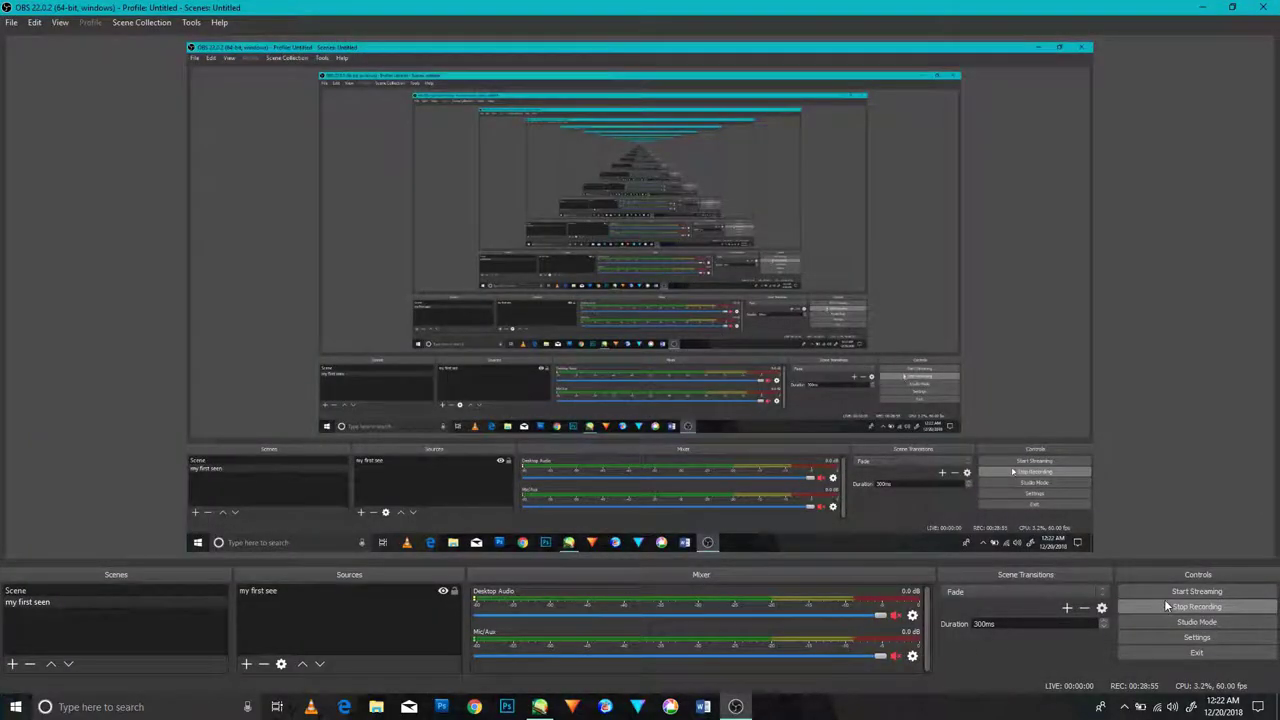